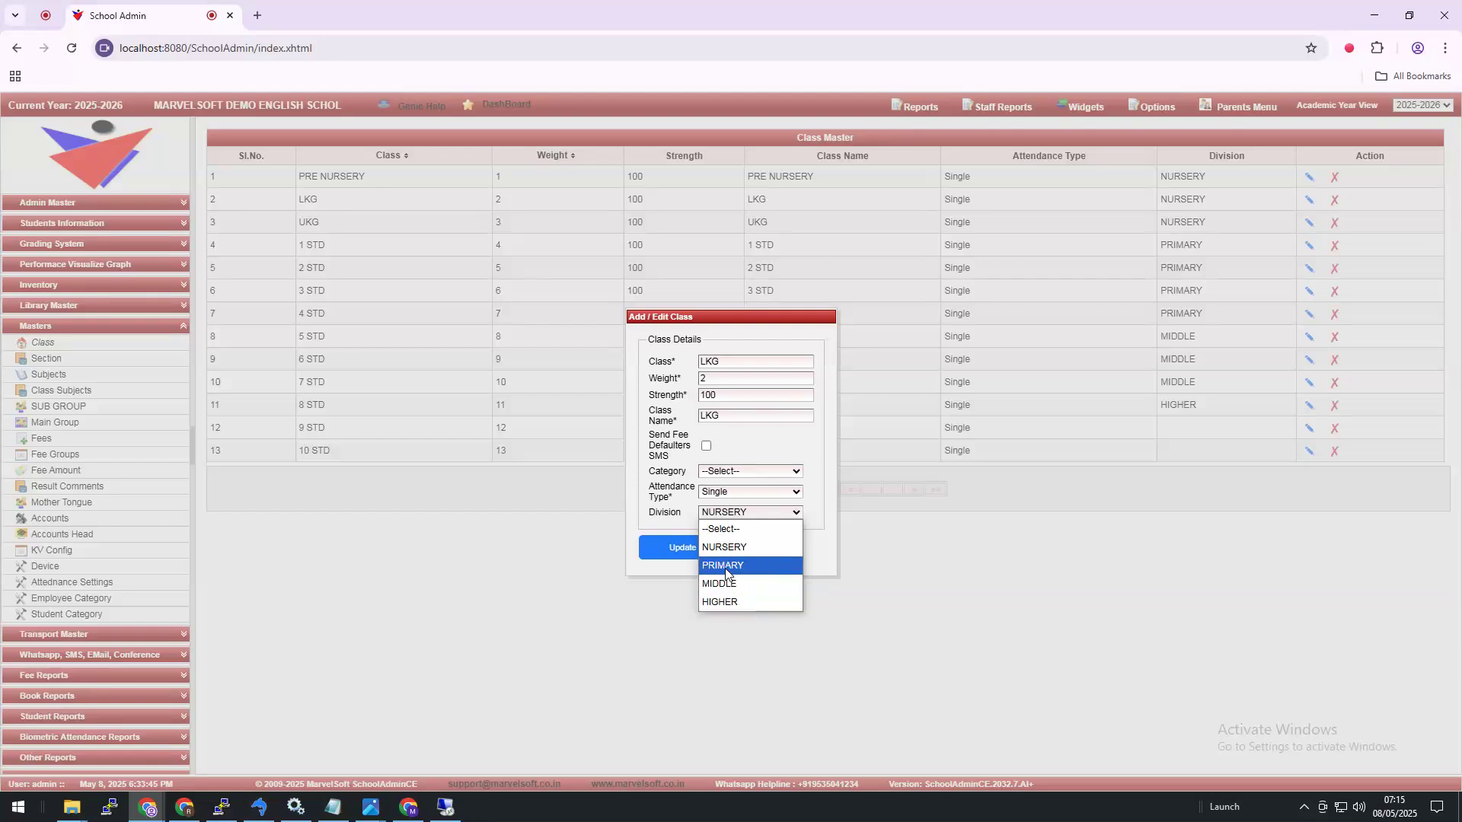
Reset the LKG class's division to --Select-- and update the class record
{"action": "left_click", "coordinate": [719, 528]}
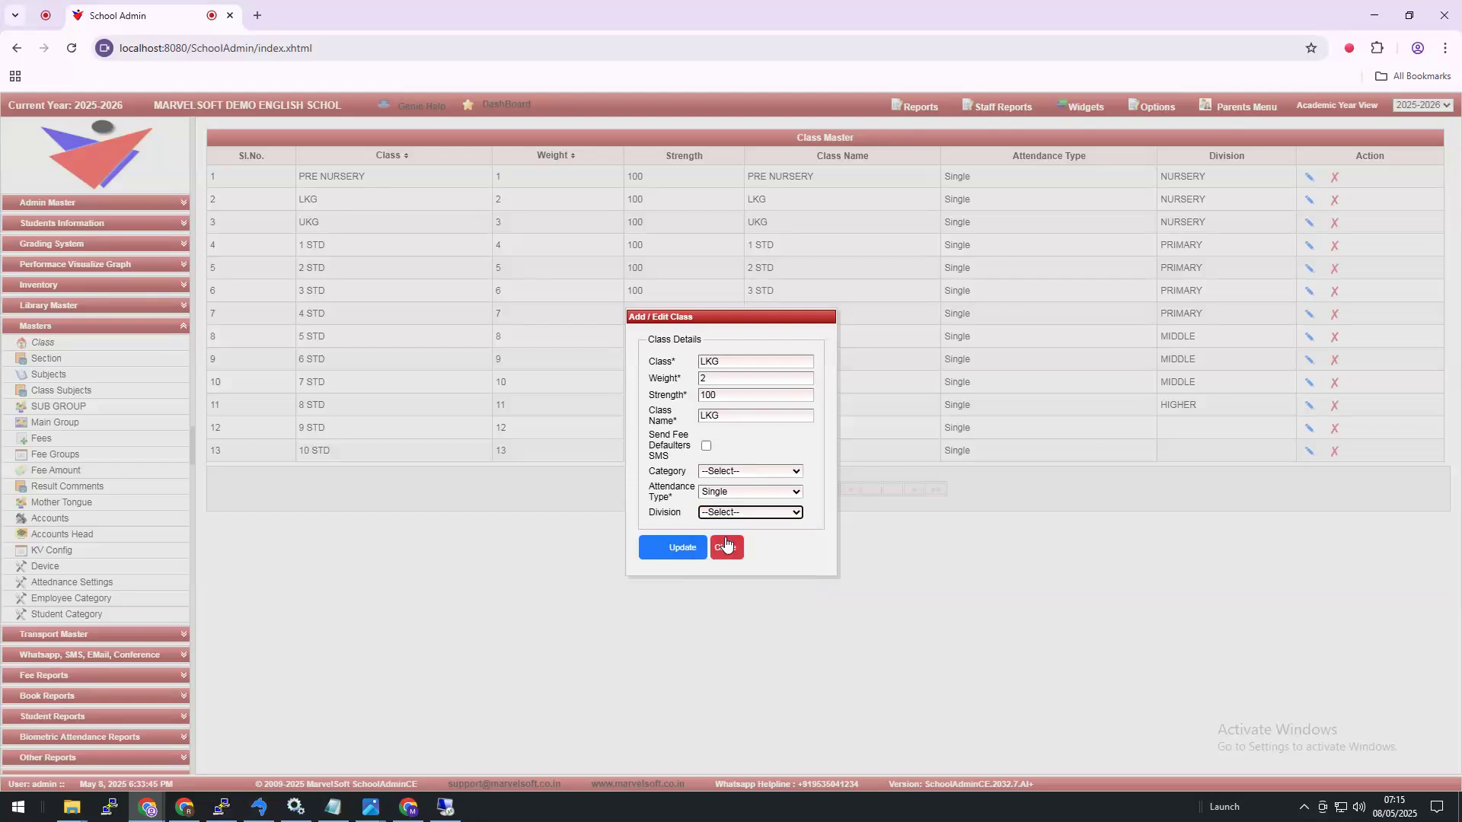
{"action": "left_click", "coordinate": [680, 558]}
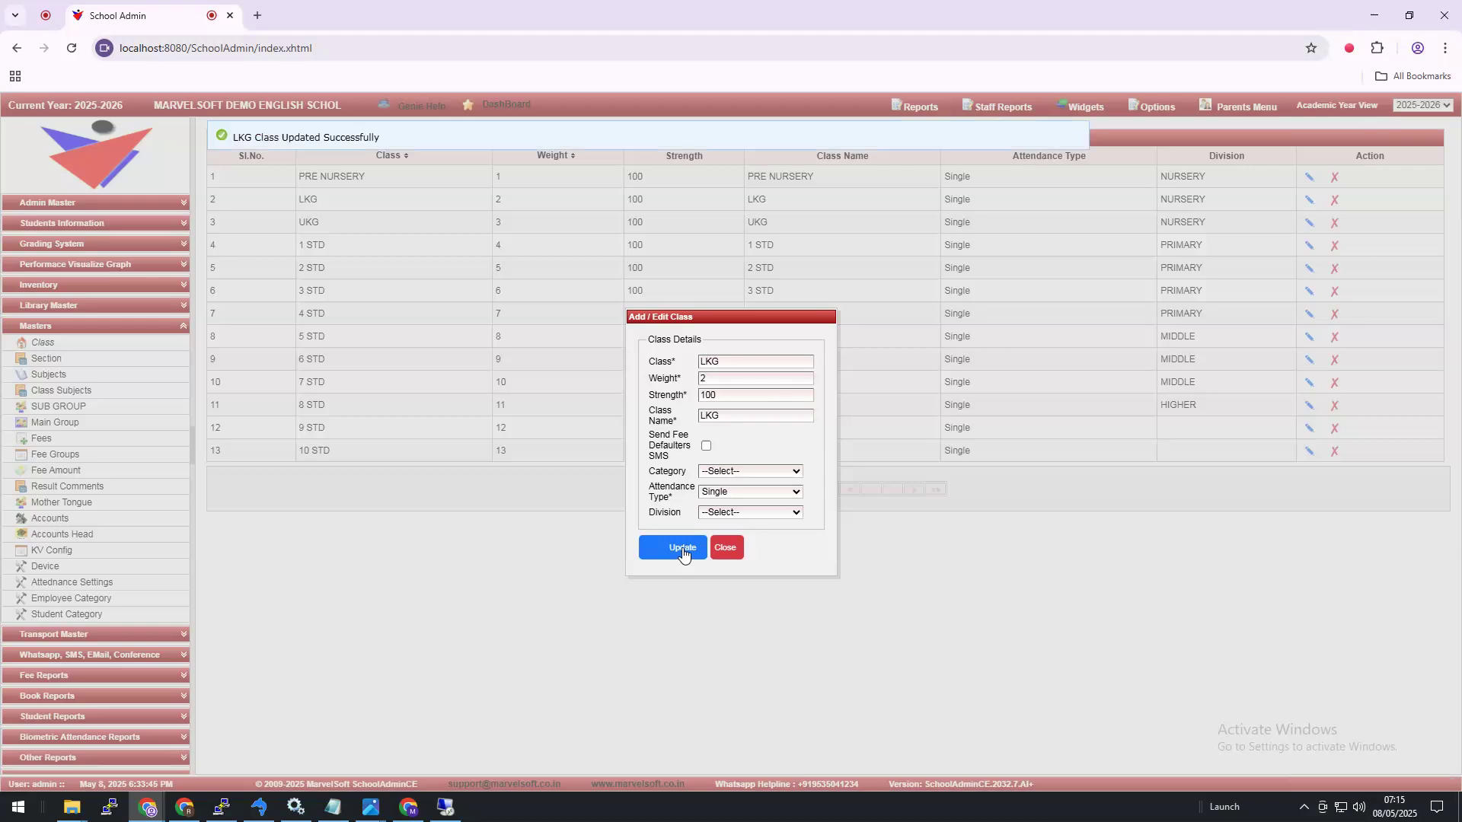
Open the SchoolAdmin Reports Folder from Windows search and search it for *TcCerti*
{"action": "left_click", "coordinate": [20, 809]}
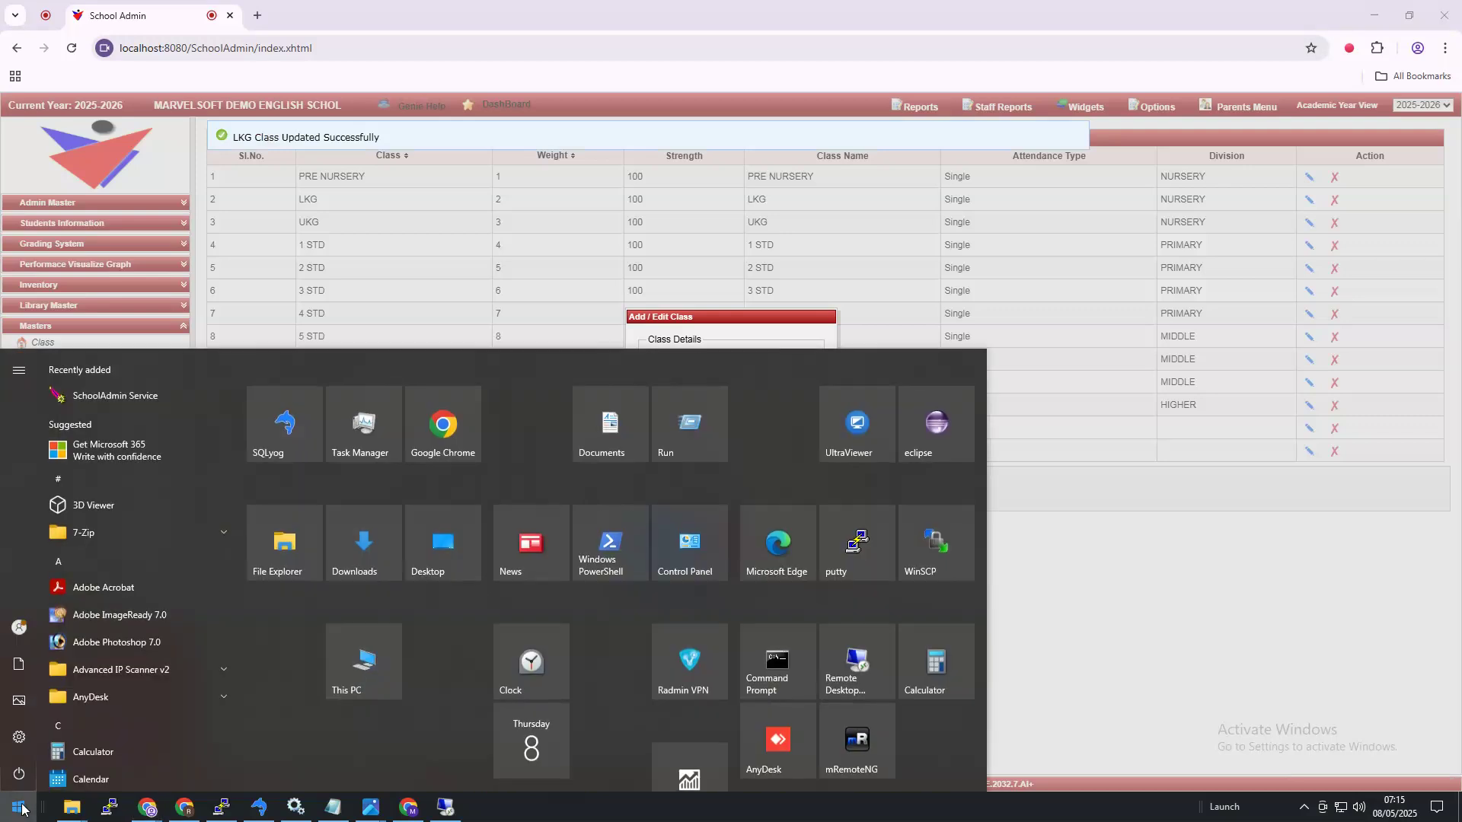
{"action": "type", "text": "schooladmin"}
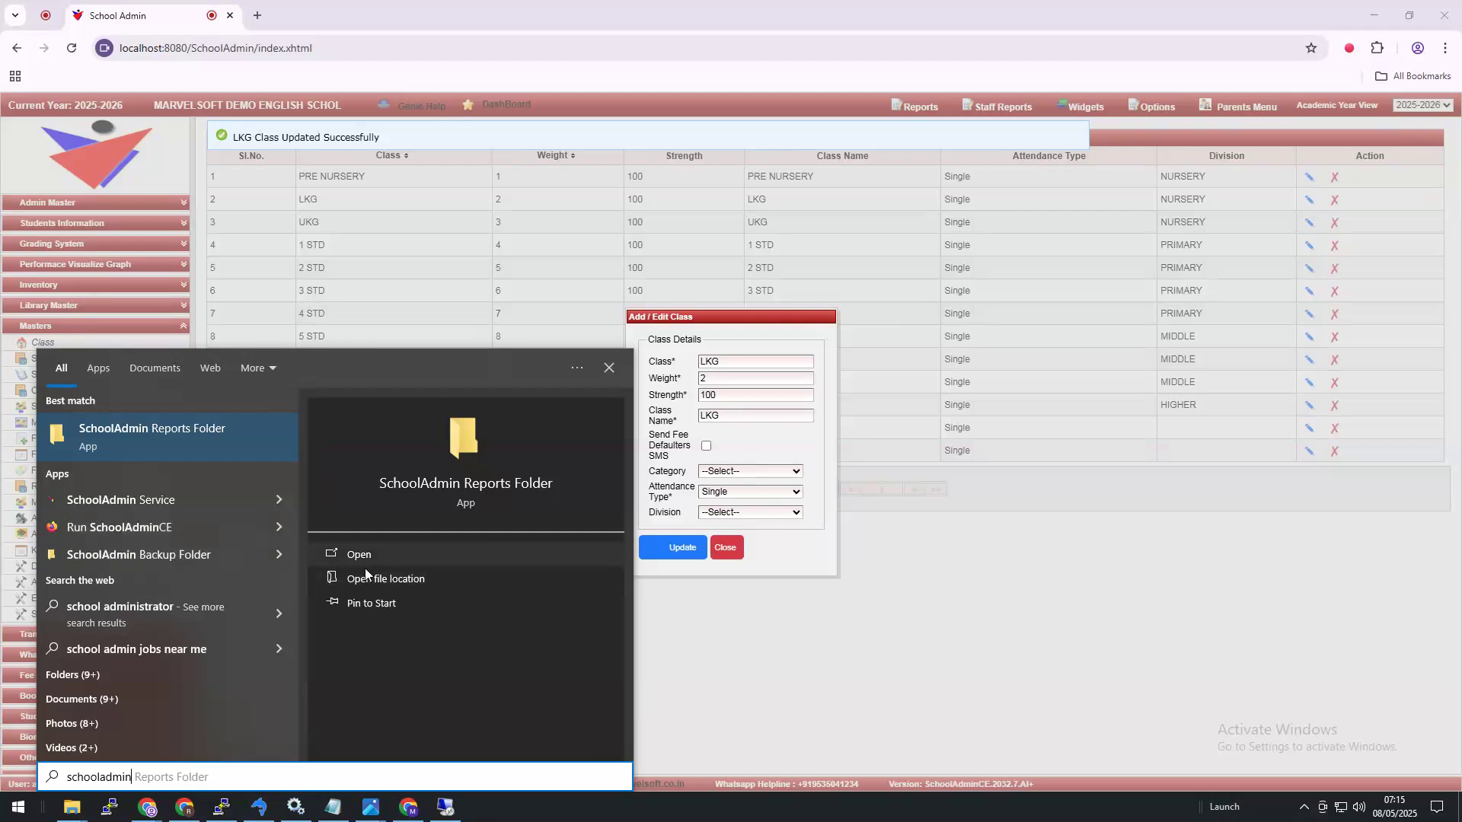
{"action": "left_click", "coordinate": [143, 431]}
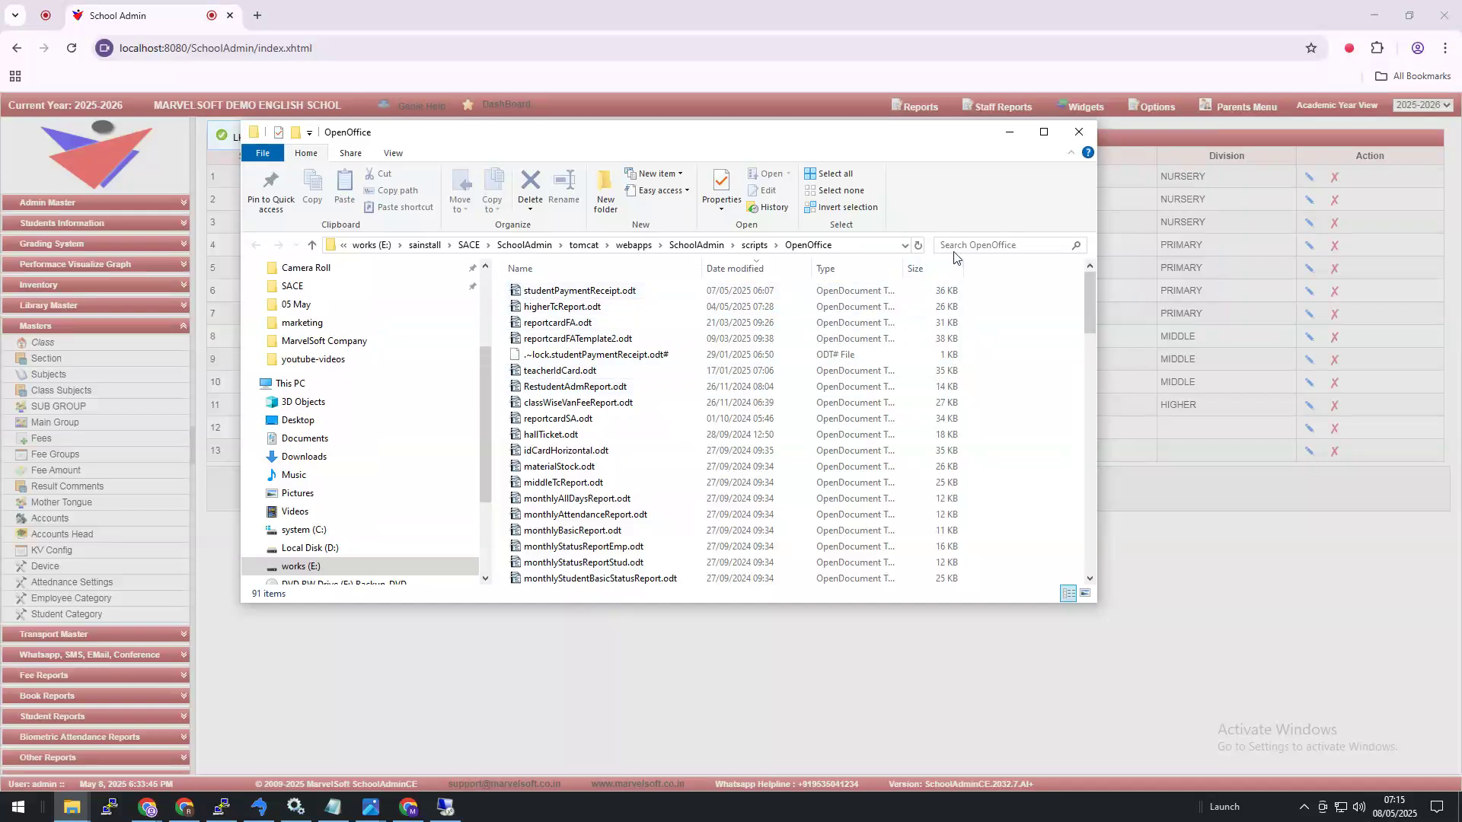
{"action": "left_click", "coordinate": [965, 244]}
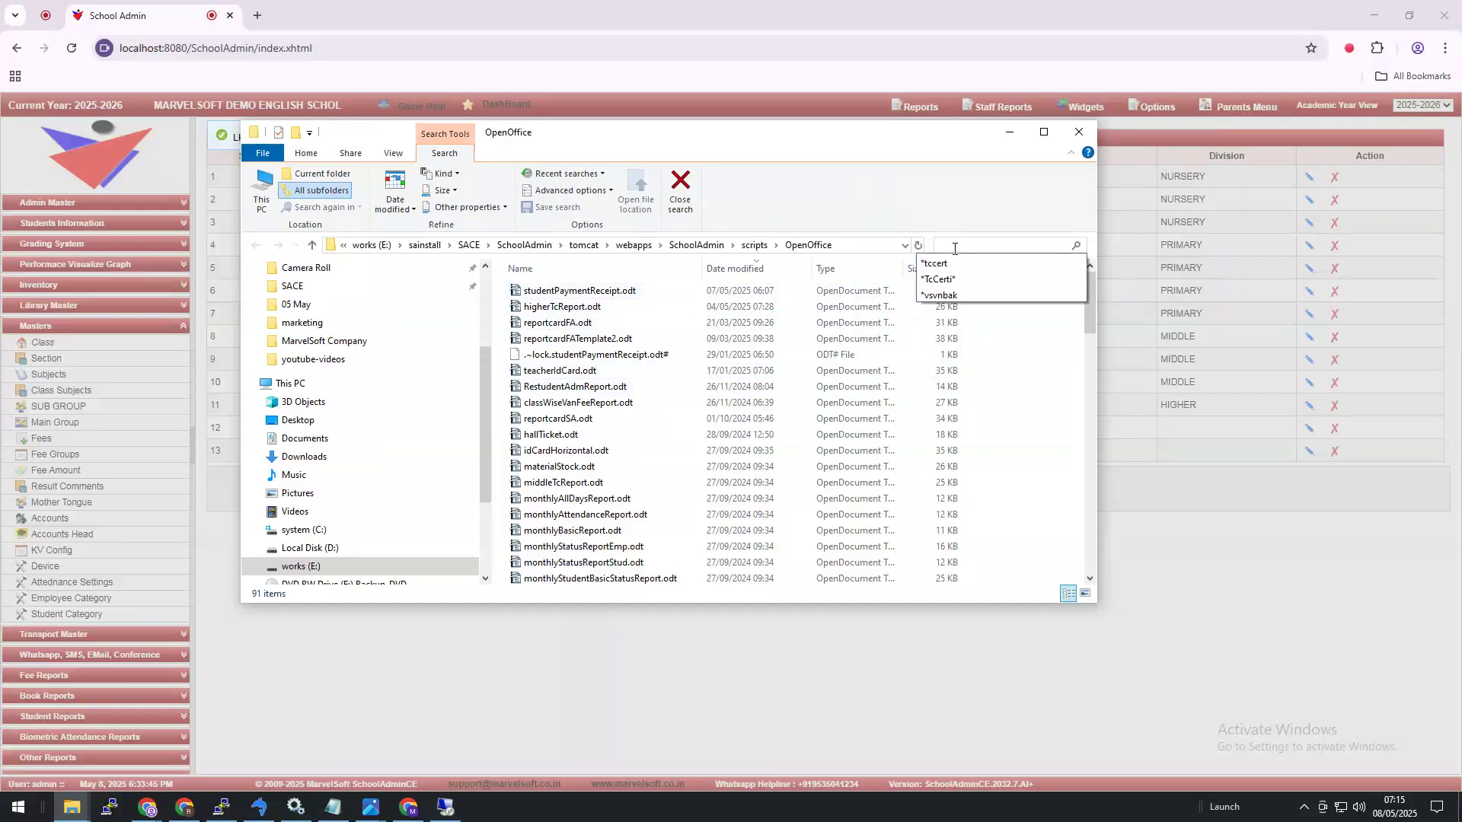
{"action": "left_click", "coordinate": [944, 281]}
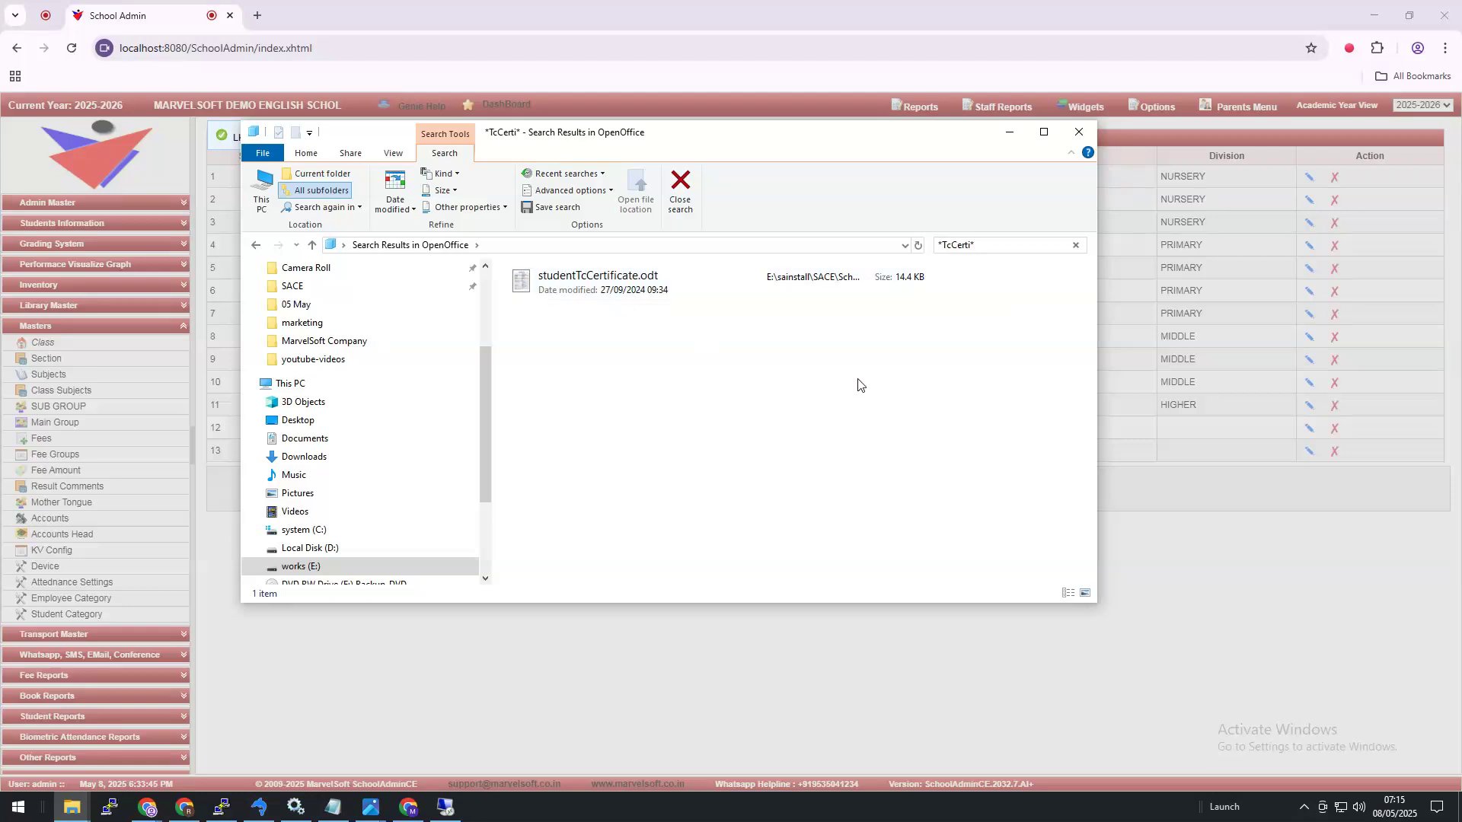
Open studentTcCertificate.odt from the *TcCerti* search results, review the whole transfer certificate template, and minimize it
{"action": "left_click", "coordinate": [1170, 500]}
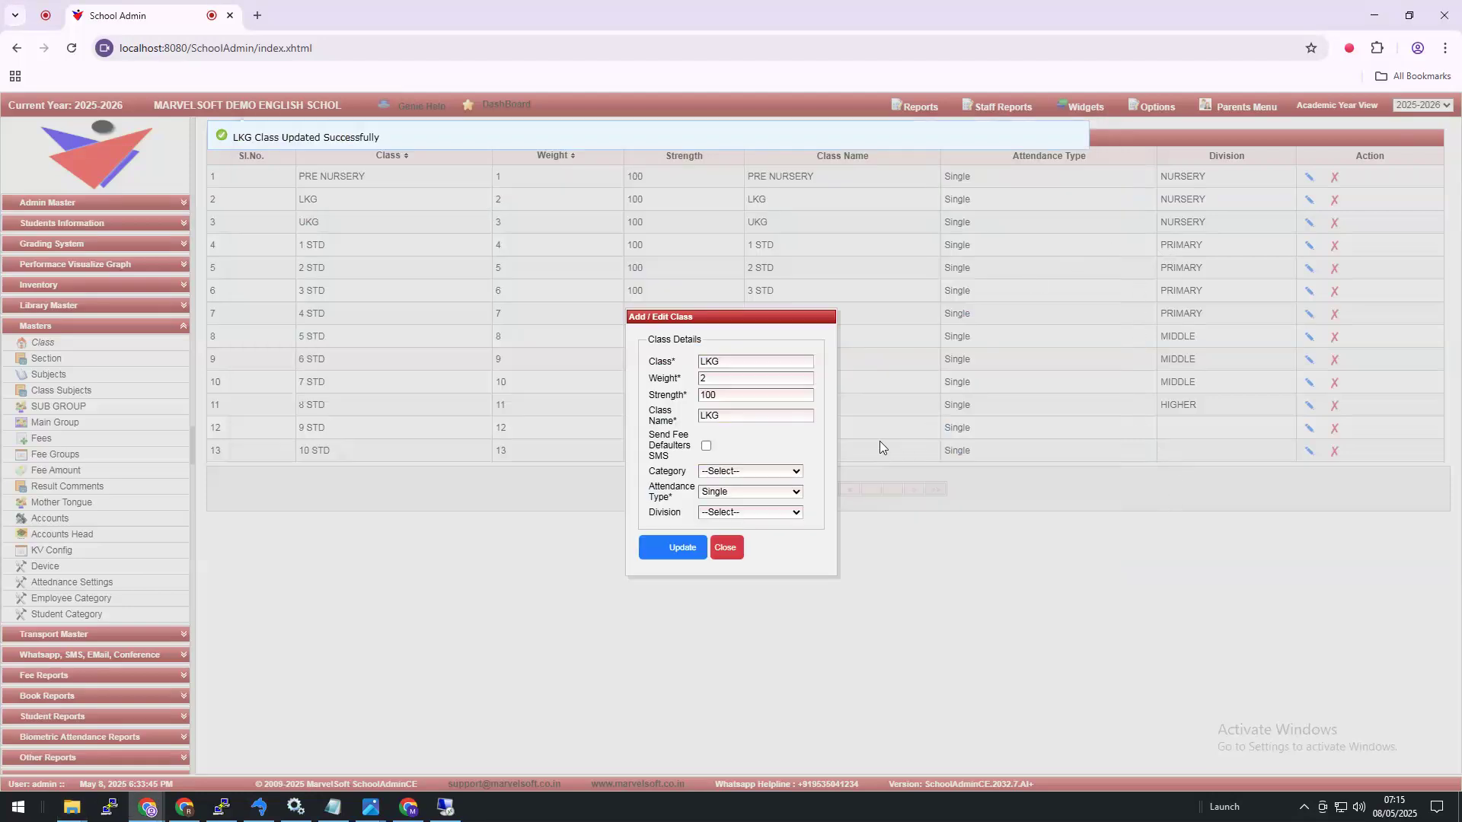
{"action": "double_click", "coordinate": [659, 512]}
{"action": "left_click", "coordinate": [71, 807]}
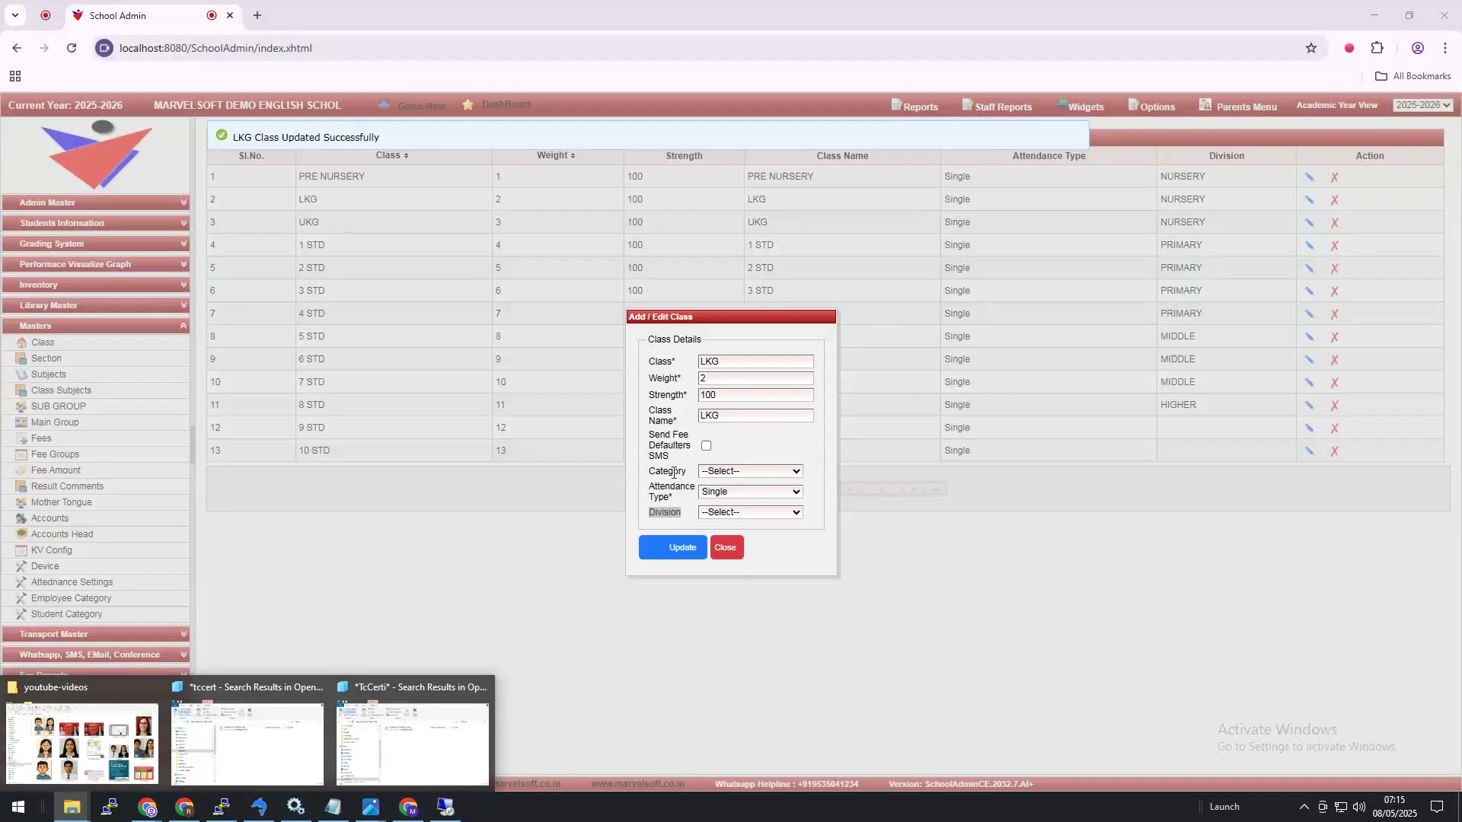
{"action": "left_click", "coordinate": [414, 716]}
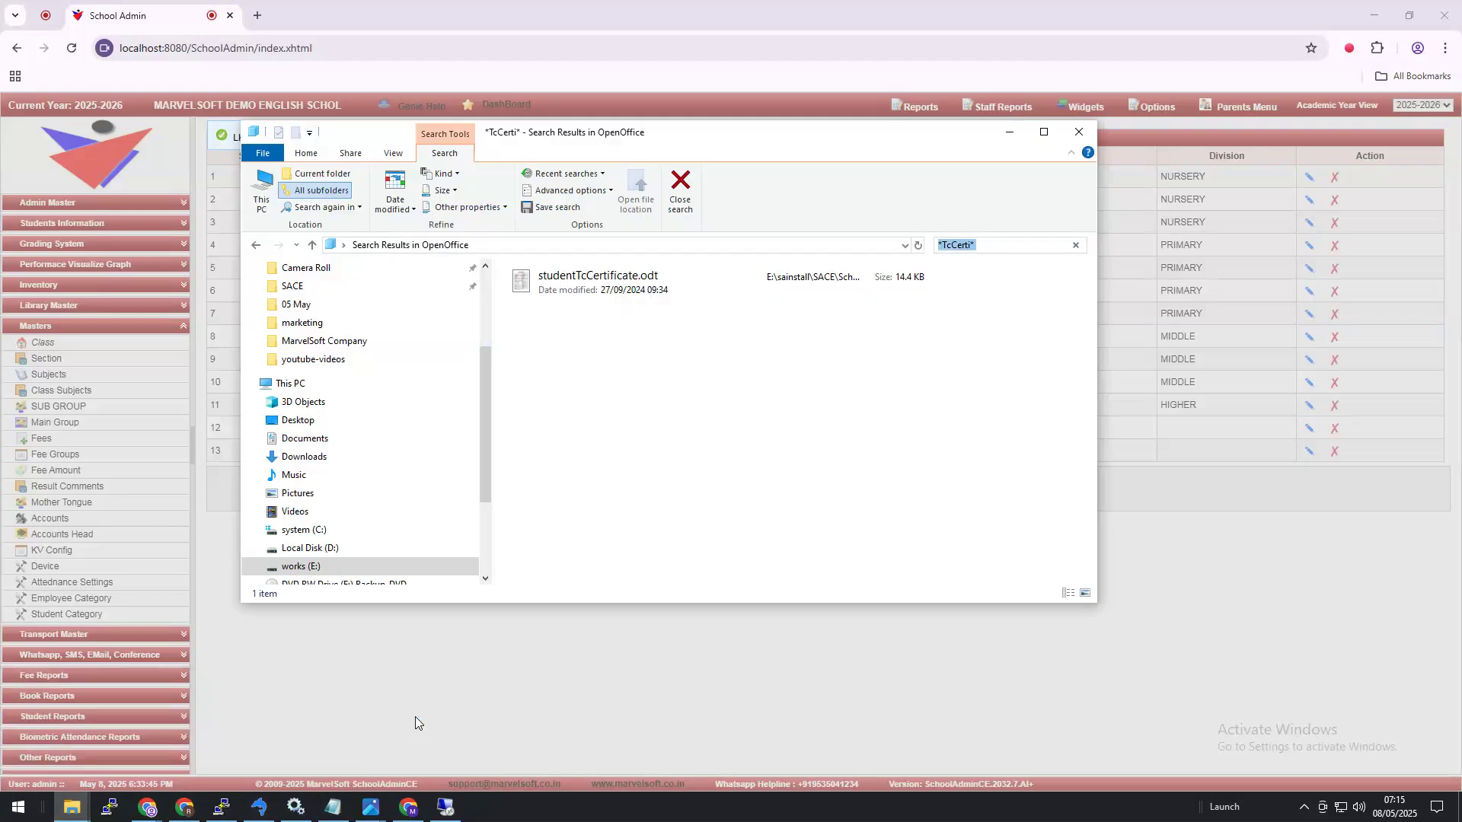
{"action": "left_click", "coordinate": [633, 281]}
{"action": "double_click", "coordinate": [634, 282]}
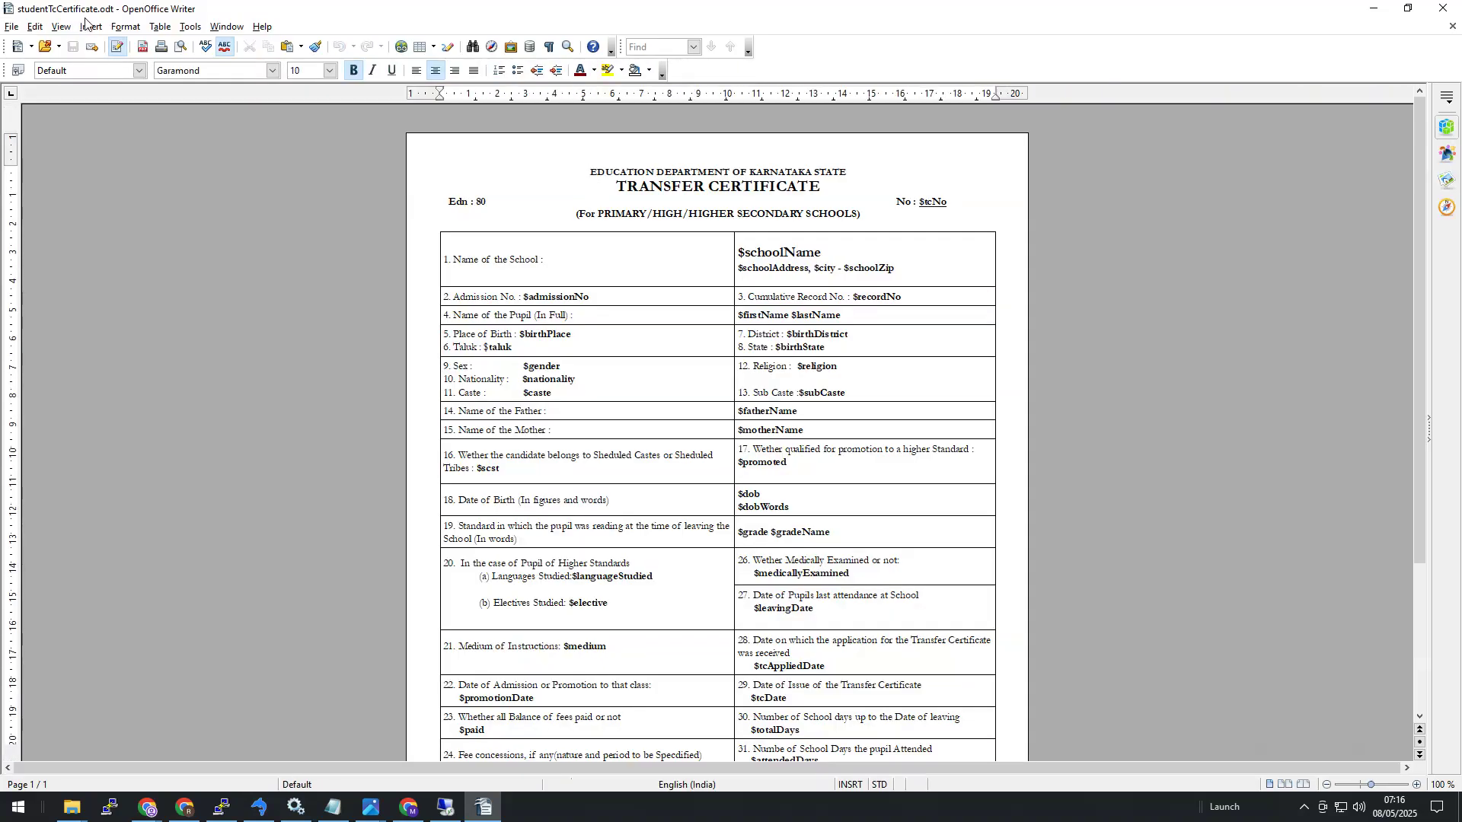
{"action": "scroll", "coordinate": [777, 361], "scroll_direction": "down", "scroll_amount": 5}
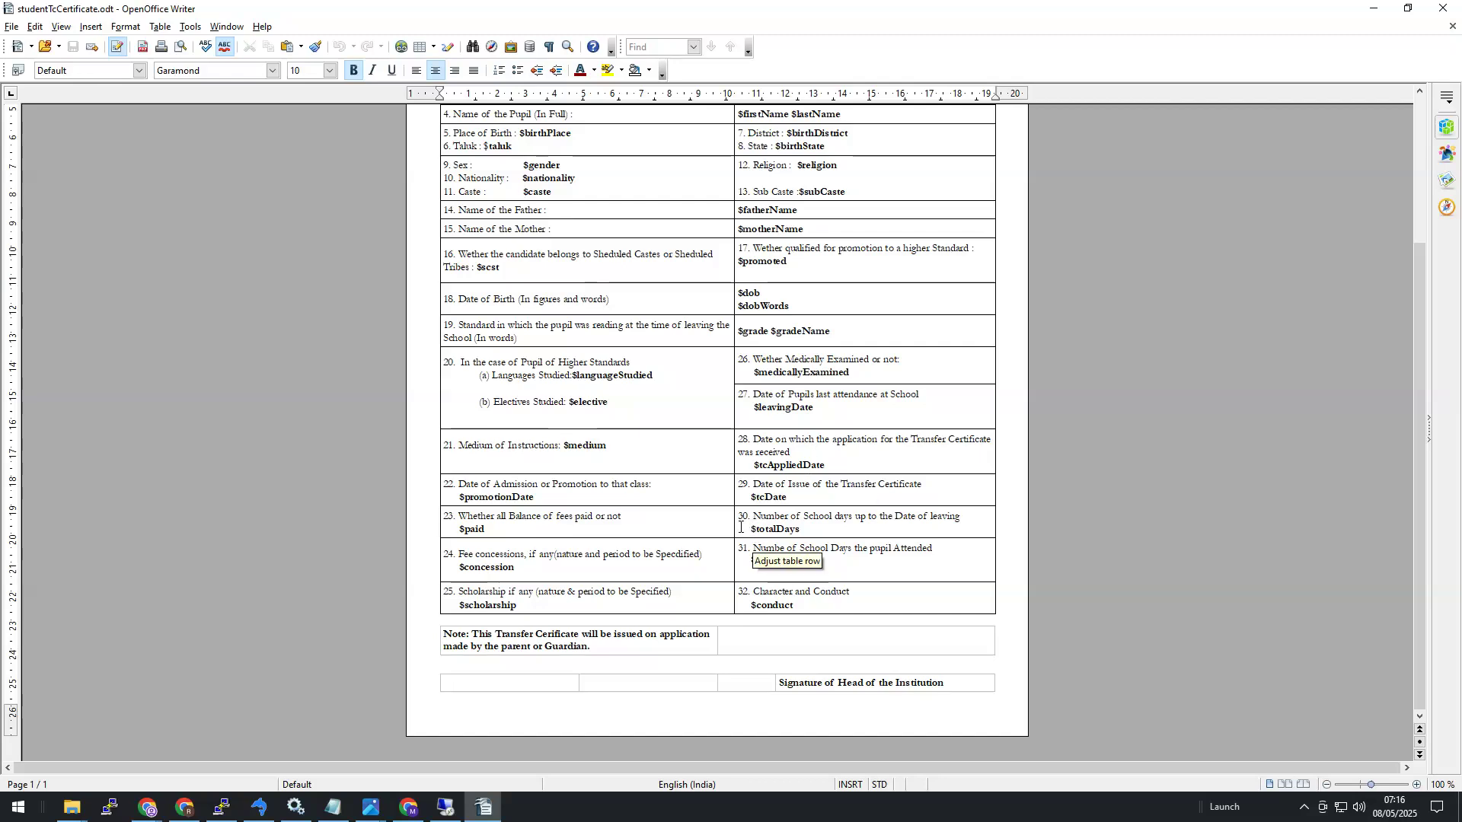
{"action": "scroll", "coordinate": [737, 522], "scroll_direction": "up", "scroll_amount": 4}
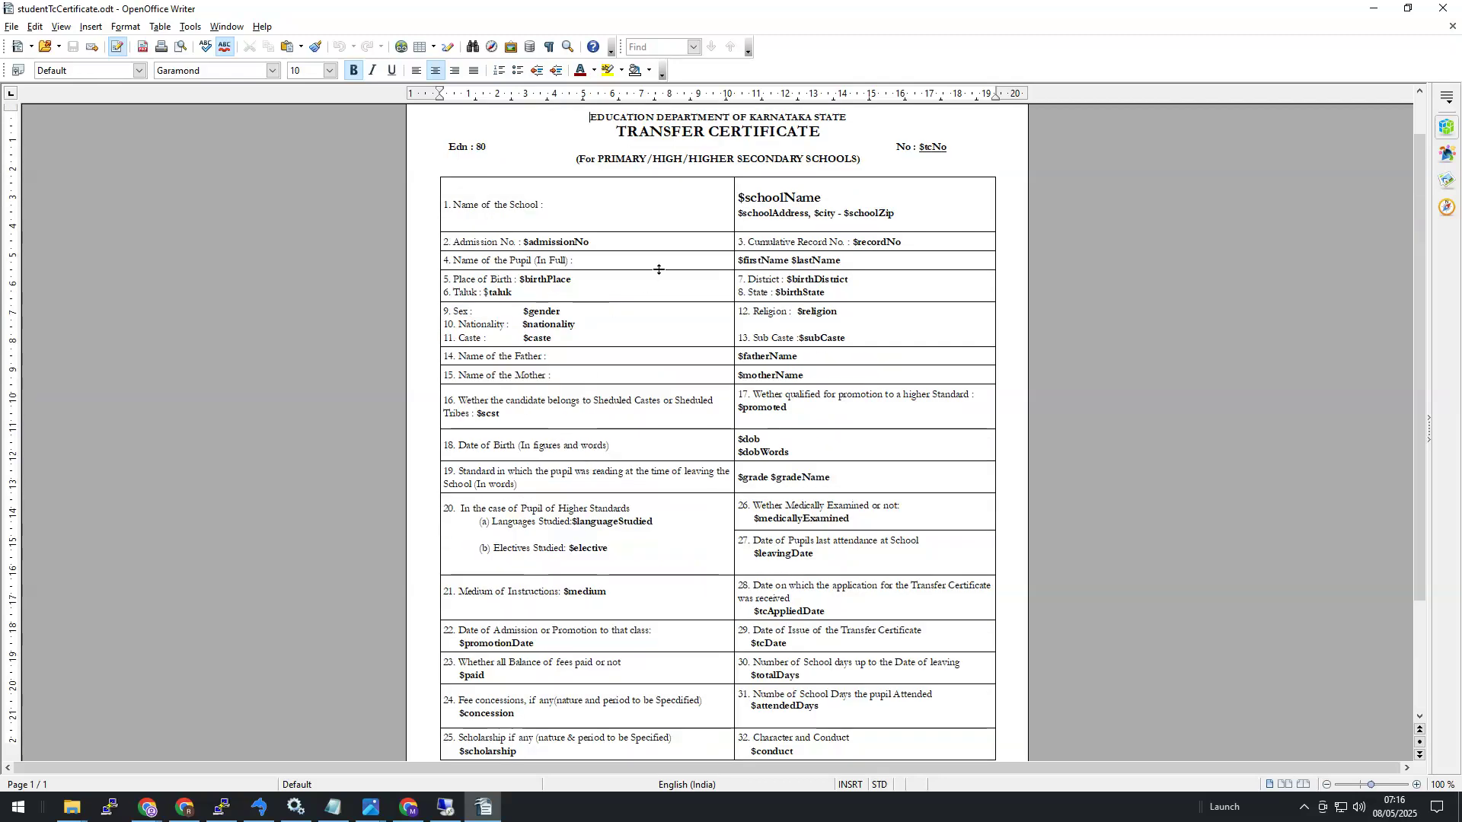
{"action": "scroll", "coordinate": [781, 533], "scroll_direction": "down", "scroll_amount": 4}
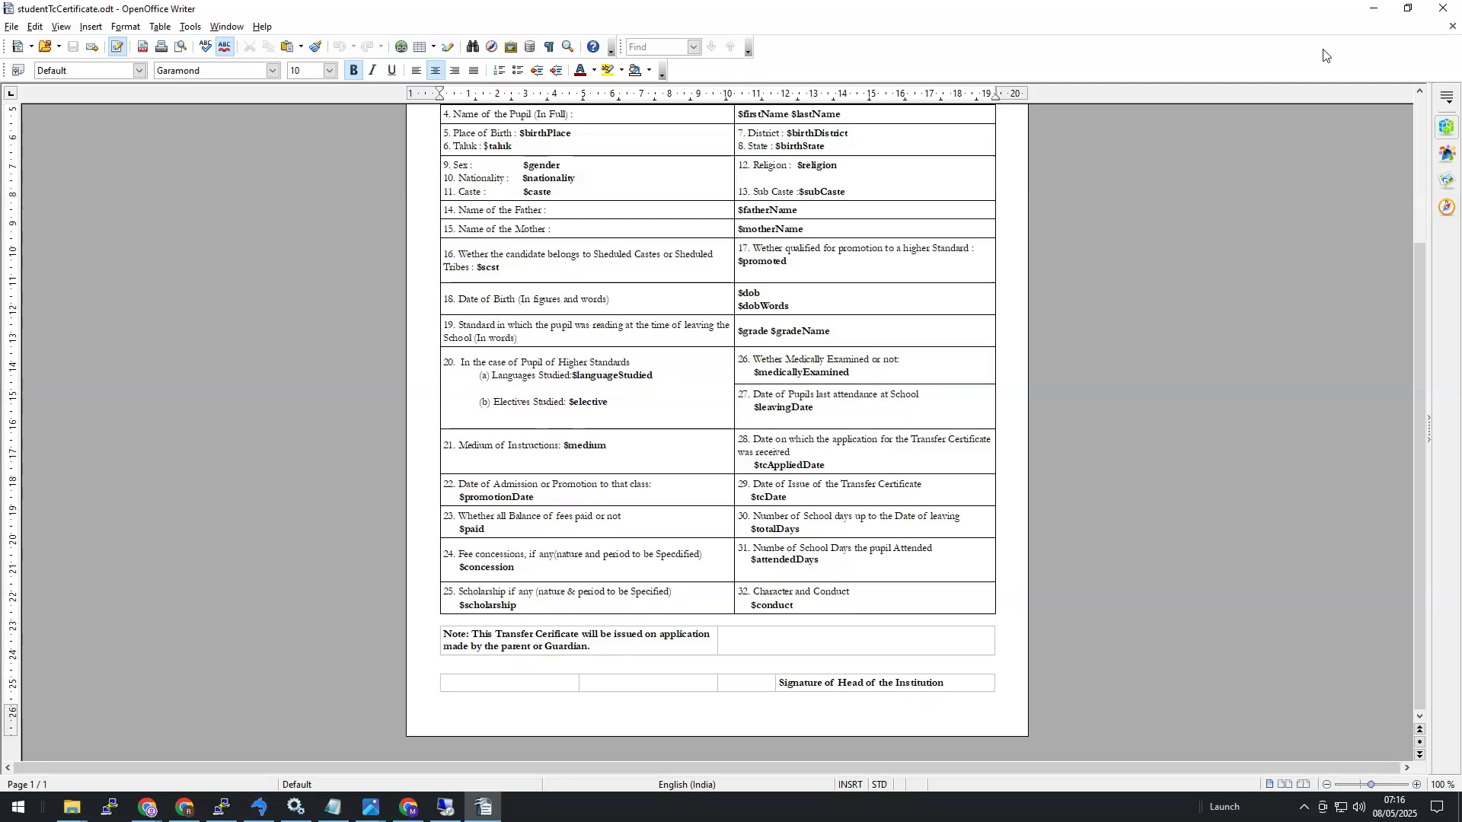
{"action": "left_click", "coordinate": [1374, 9]}
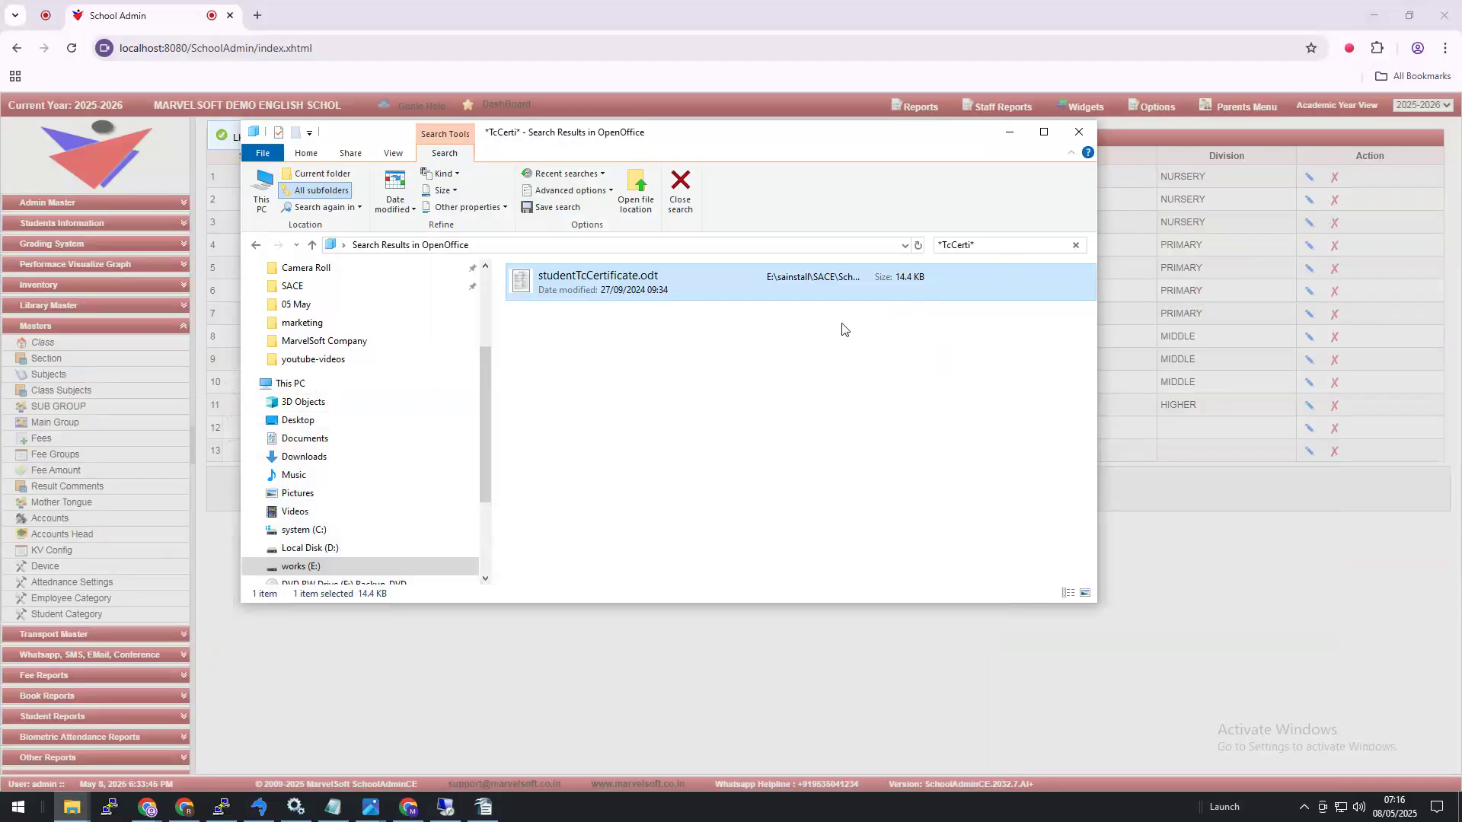
Replace the file search in the OpenOffice folder with *tcR to find the division-wise TC report templates
{"action": "left_click", "coordinate": [958, 243]}
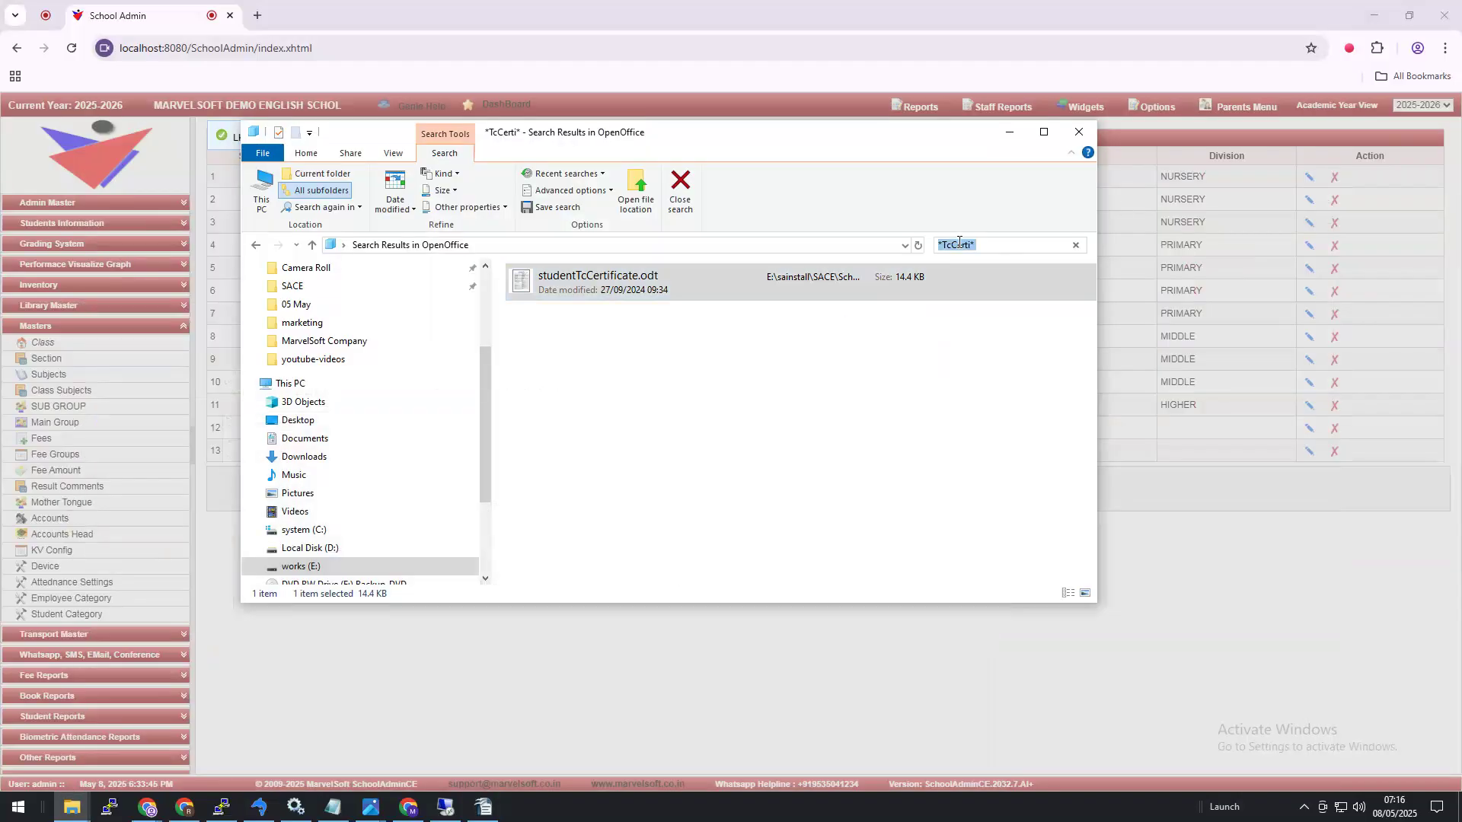
{"action": "key", "text": "BackSpace"}
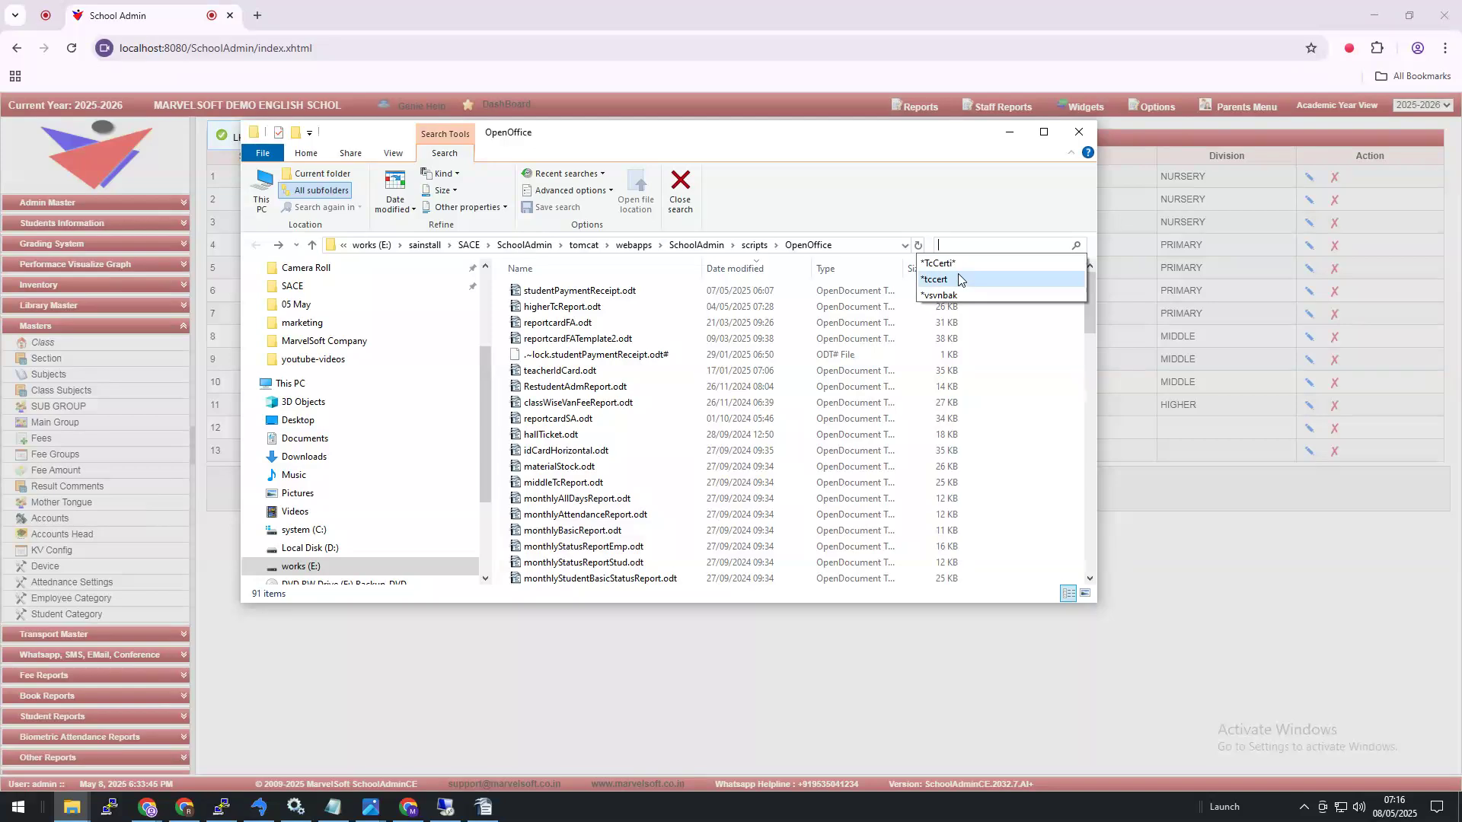
{"action": "left_click", "coordinate": [958, 279]}
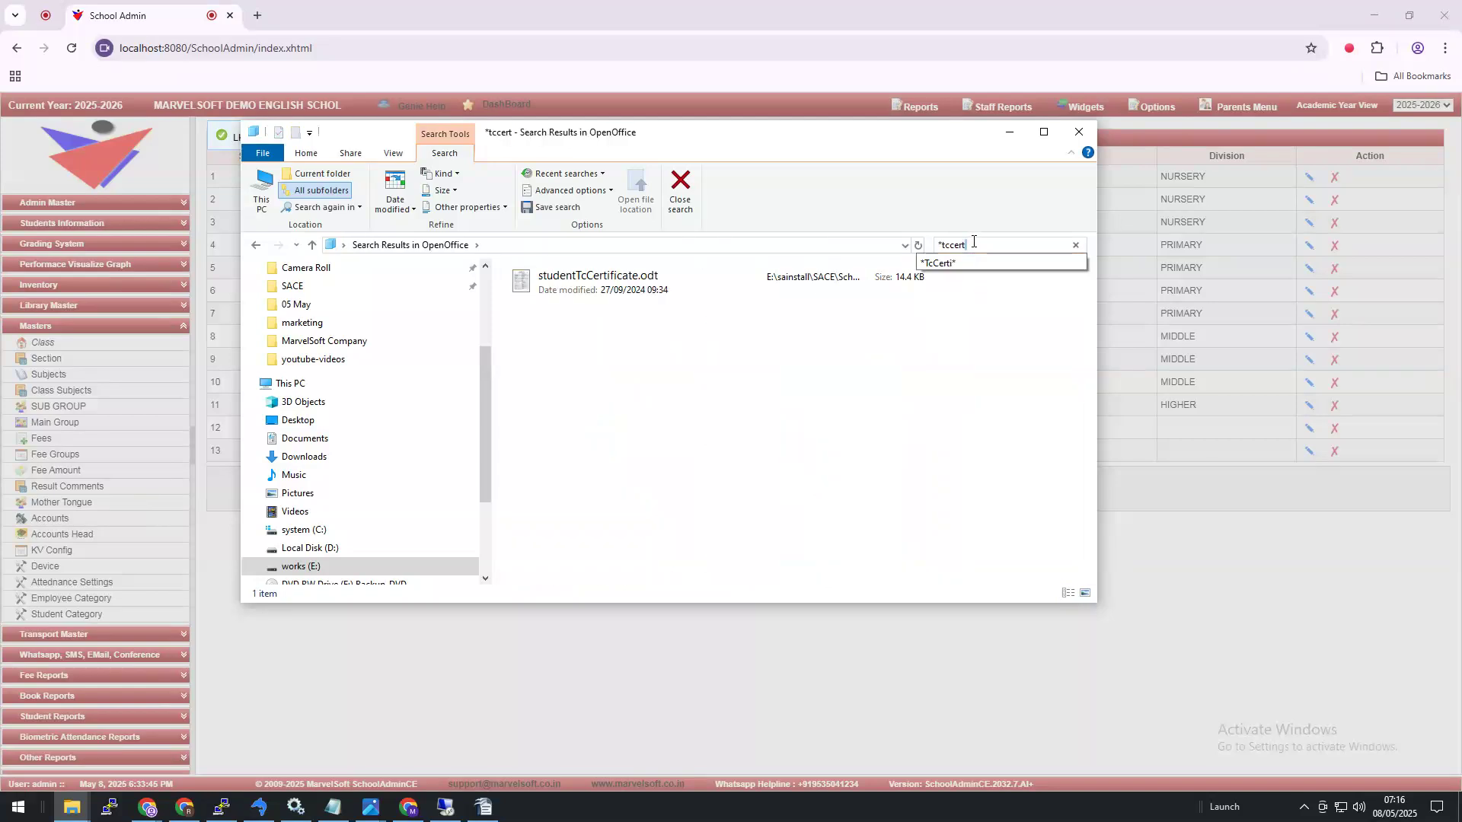
{"action": "double_click", "coordinate": [973, 242]}
{"action": "type", "text": "*ar"}
{"action": "key", "text": "BackSpace"}
{"action": "key", "text": "BackSpace"}
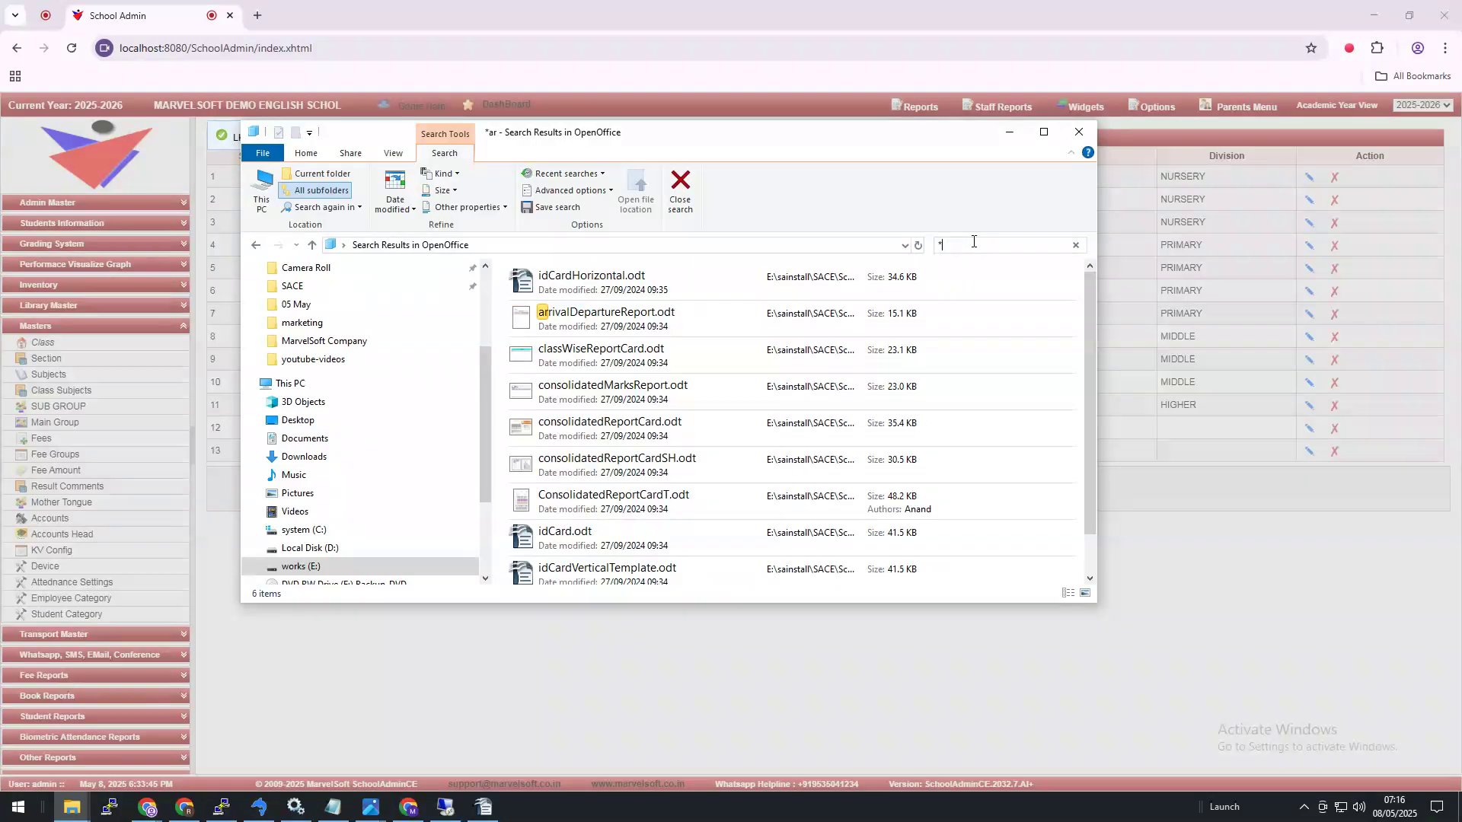
{"action": "type", "text": "tcR"}
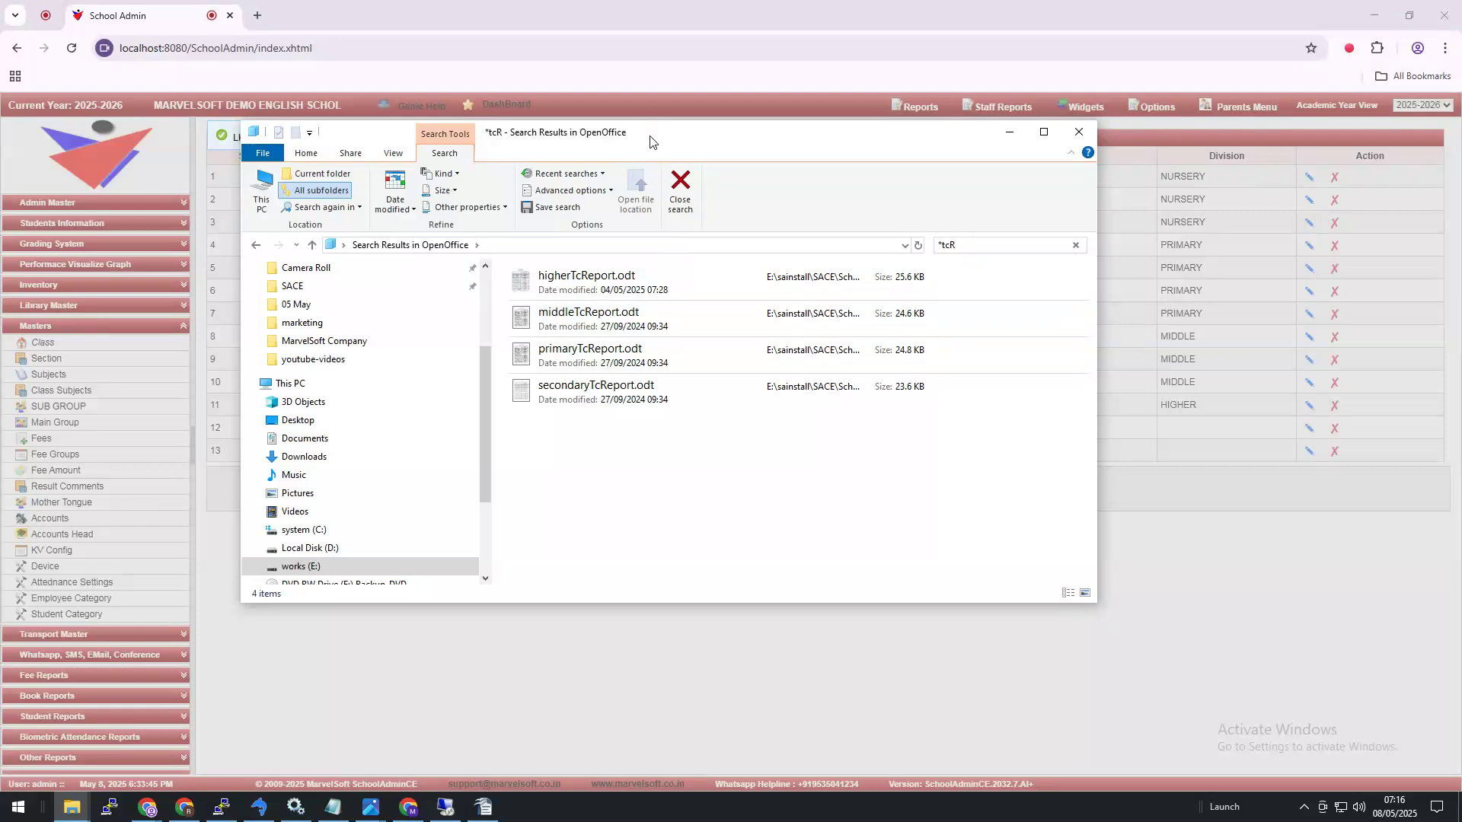
Move the search window aside to expose the Division column, then open middleTcReport.odt to view its transfer certificate layout
{"action": "left_click_drag", "start_coordinate": [669, 141], "coordinate": [561, 166]}
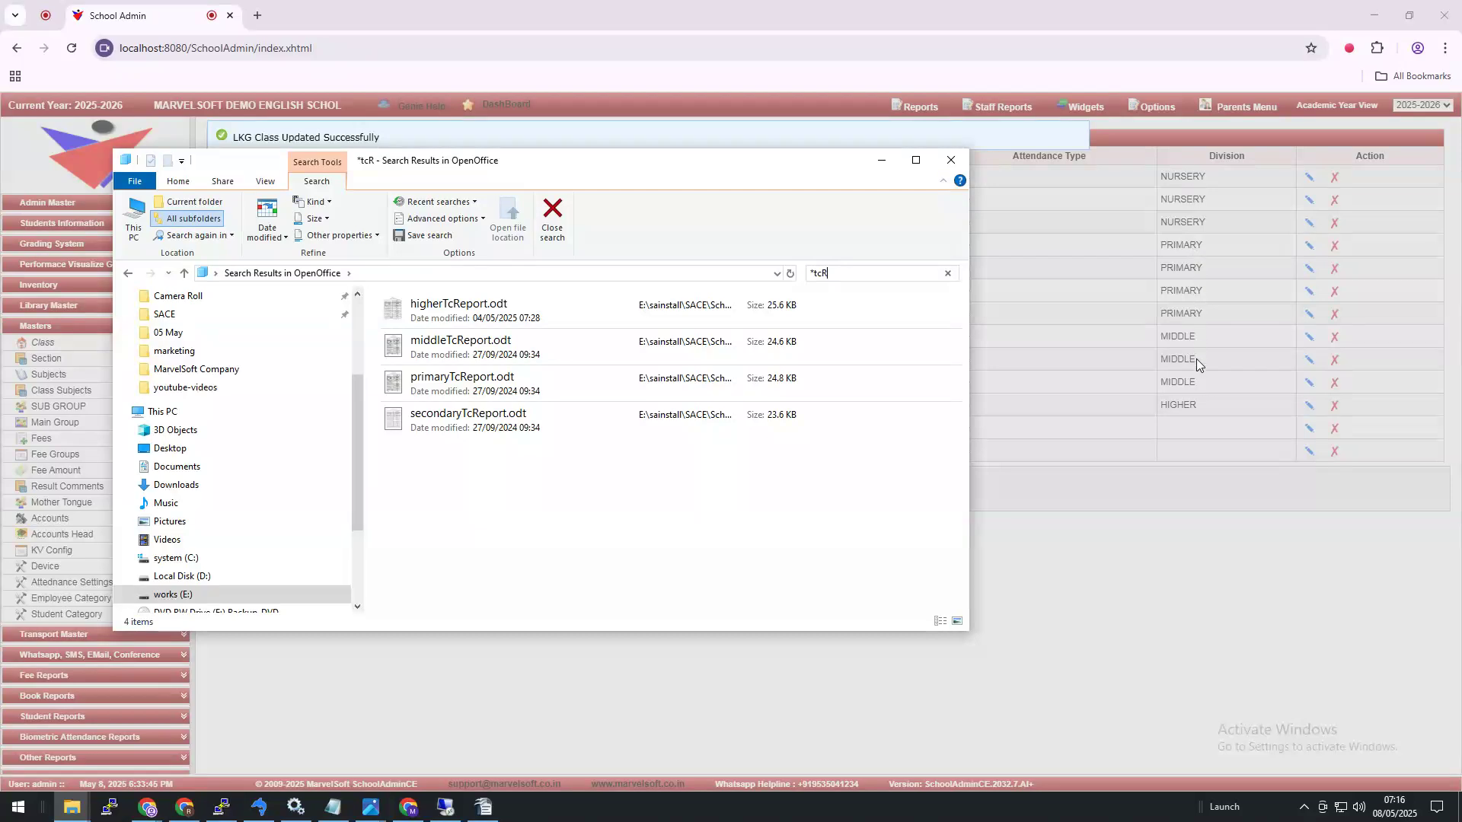
{"action": "double_click", "coordinate": [450, 352]}
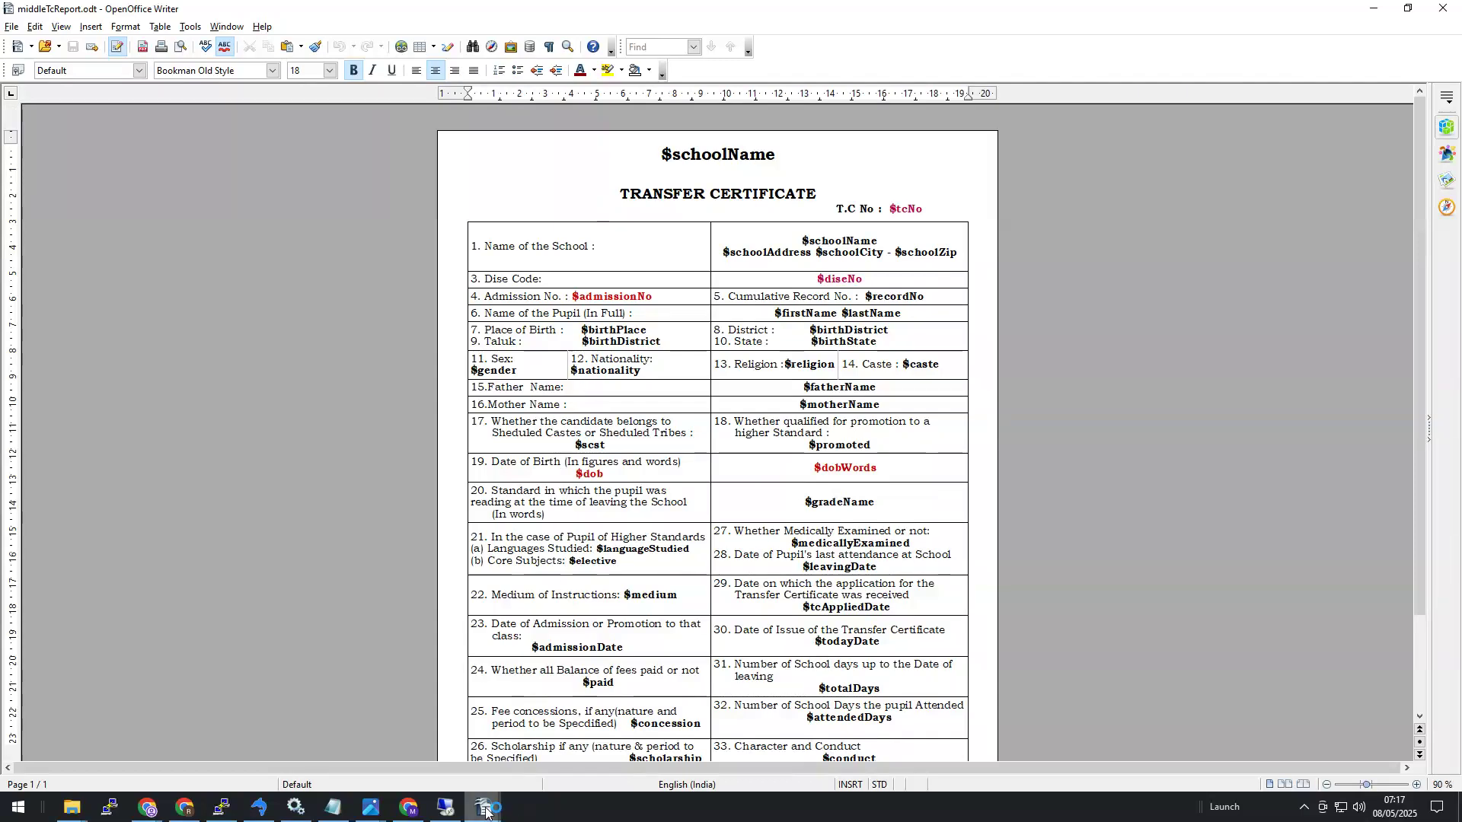
{"action": "mouse_move", "coordinate": [484, 807]}
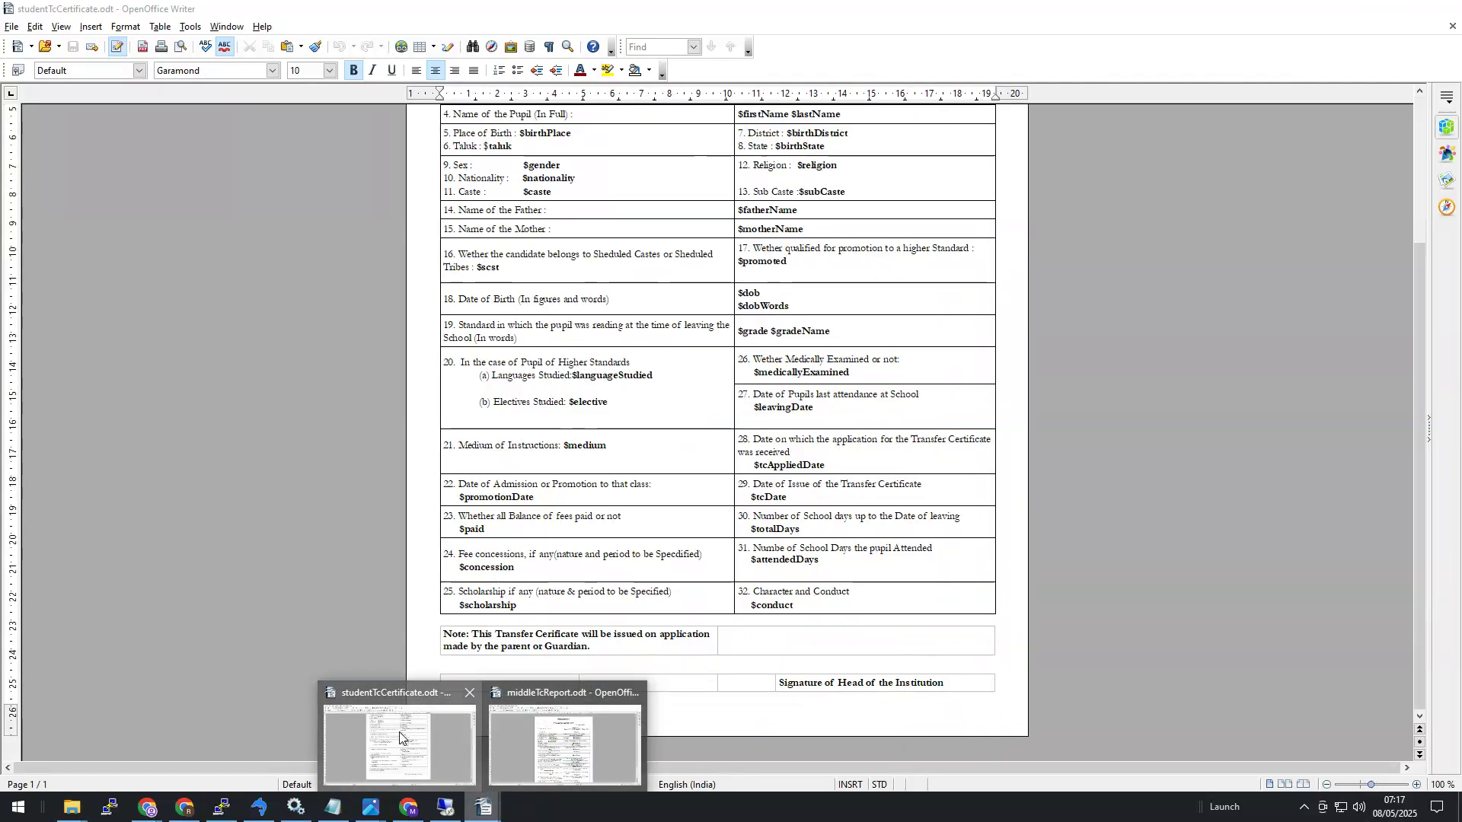
{"action": "left_click", "coordinate": [542, 746]}
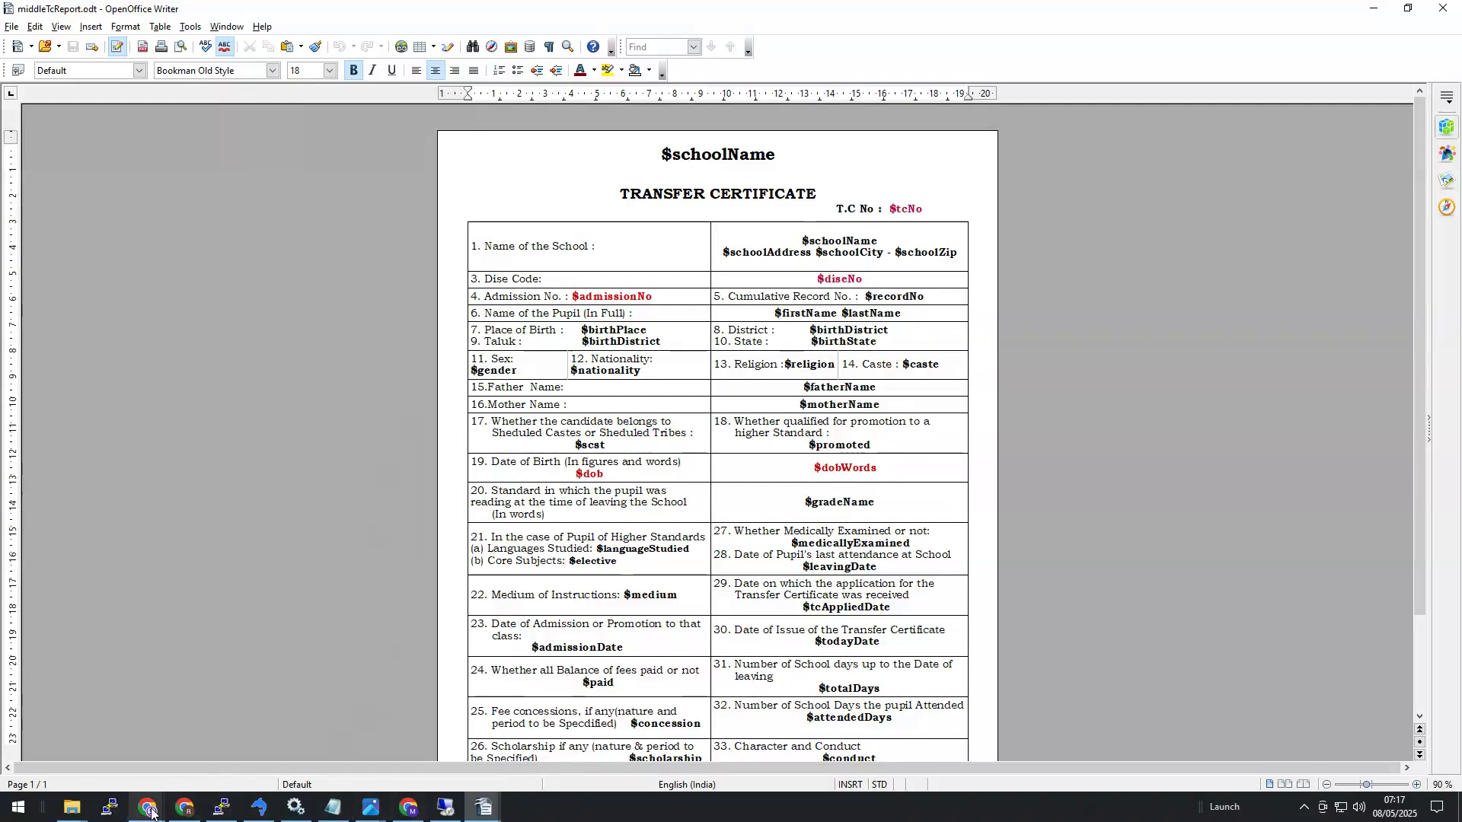
Switch to School Admin in Chrome and view the division options for the LKG class
{"action": "mouse_move", "coordinate": [151, 811]}
{"action": "left_click", "coordinate": [281, 748]}
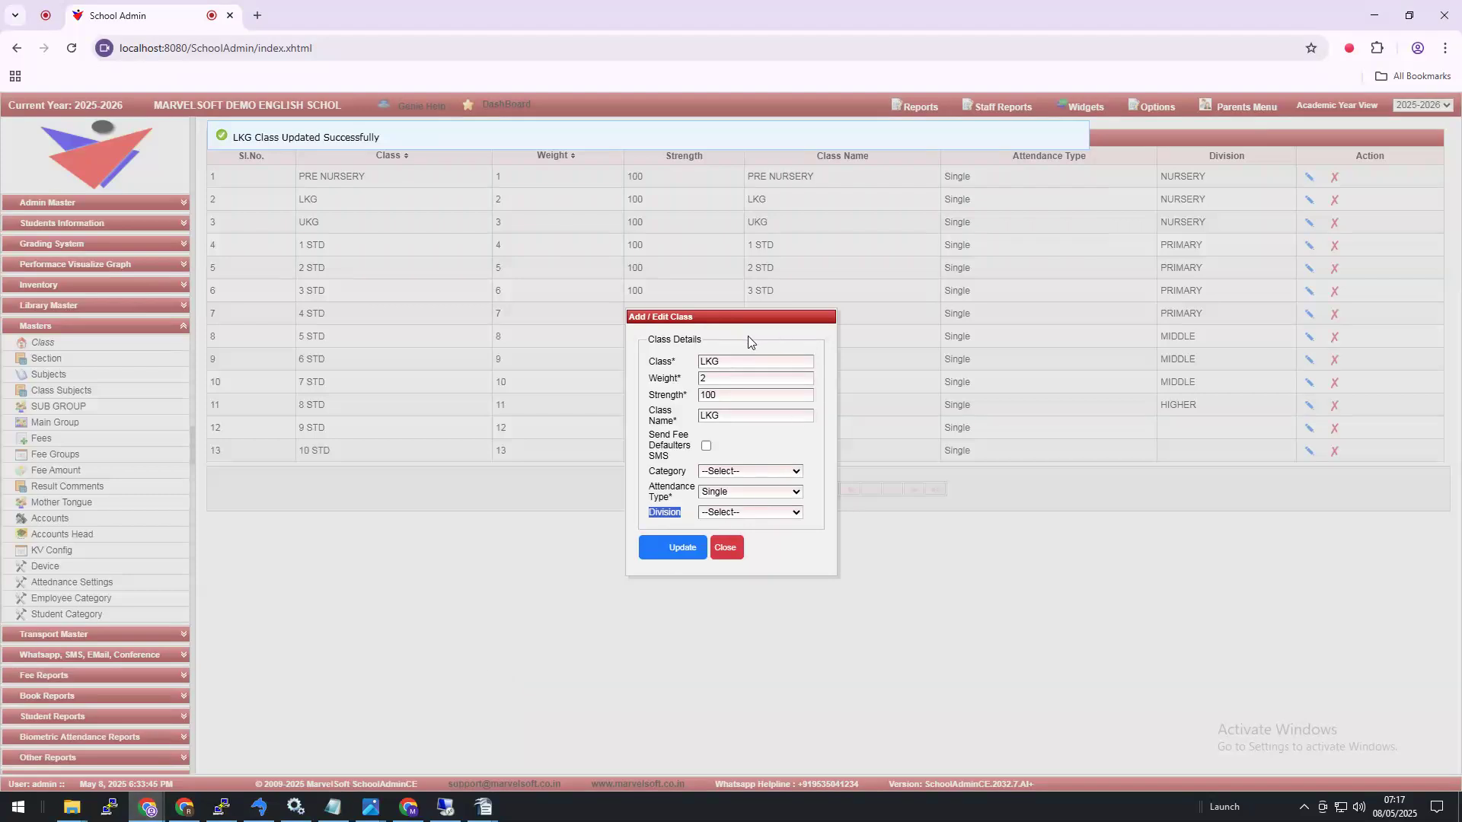
{"action": "left_click", "coordinate": [734, 513]}
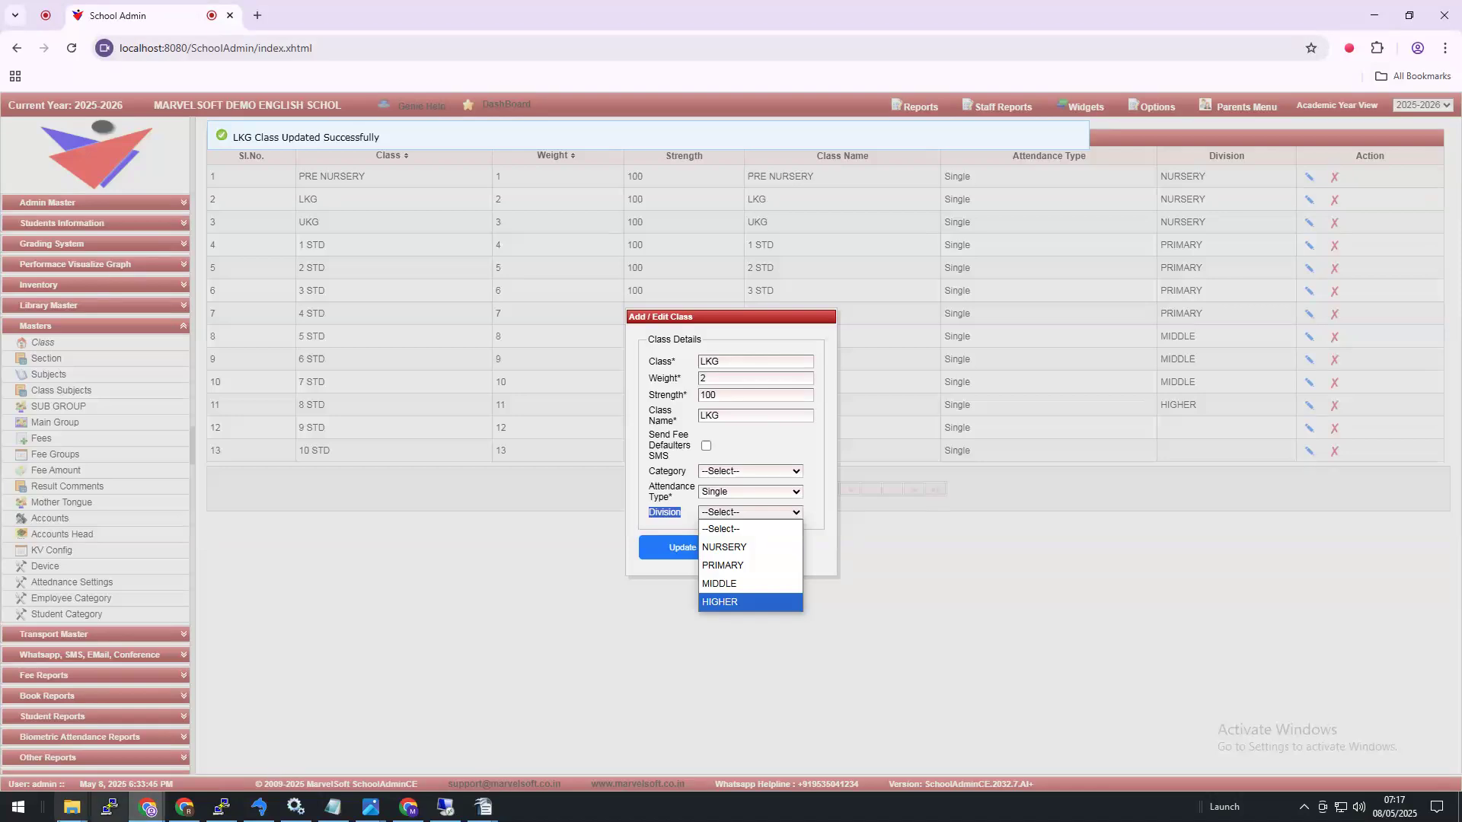
Return to File Explorer, reopen the OpenOffice folder and search it for *TcCerti*
{"action": "left_click", "coordinate": [72, 808]}
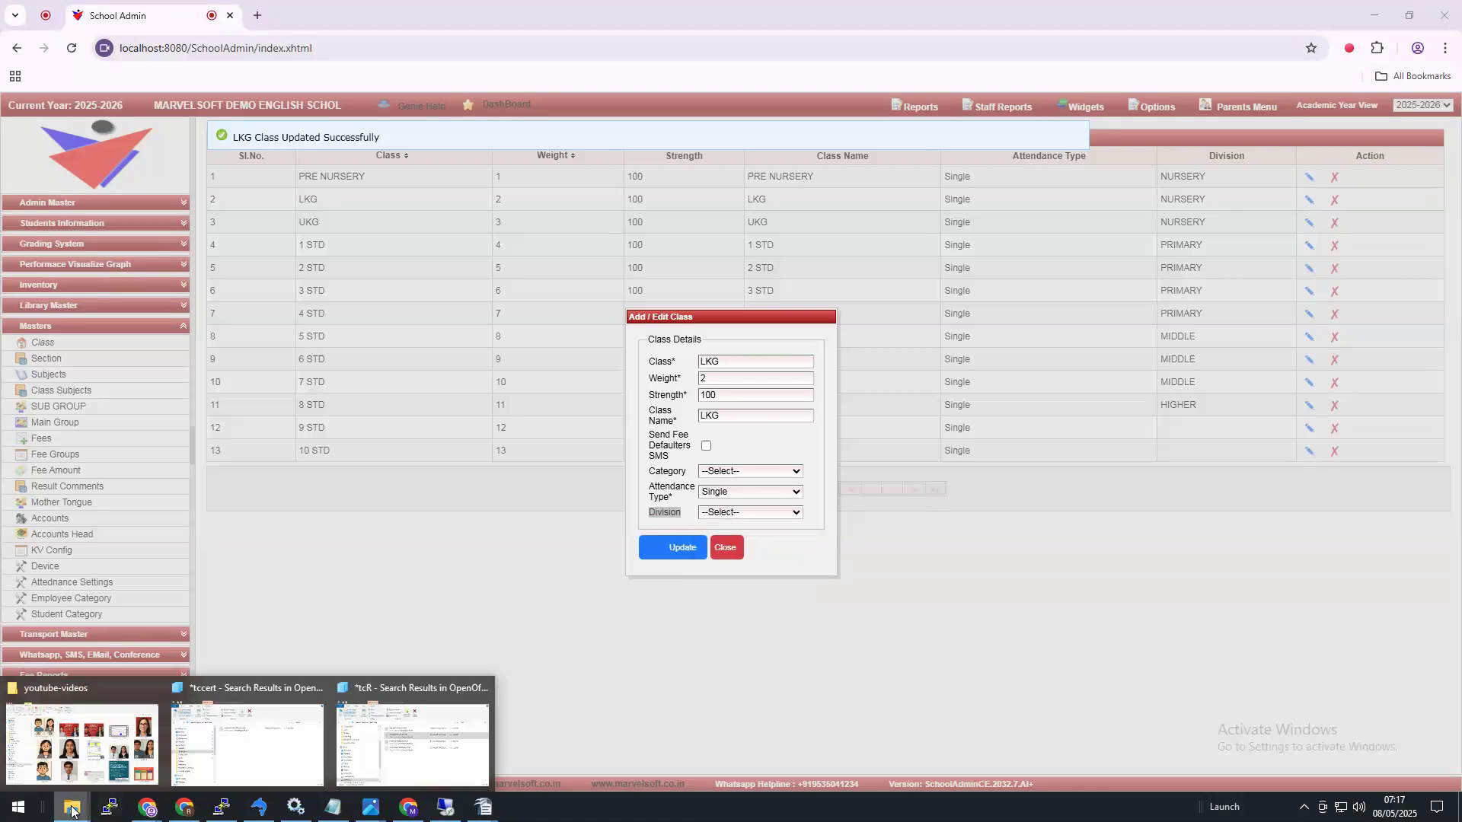
{"action": "left_click", "coordinate": [412, 742]}
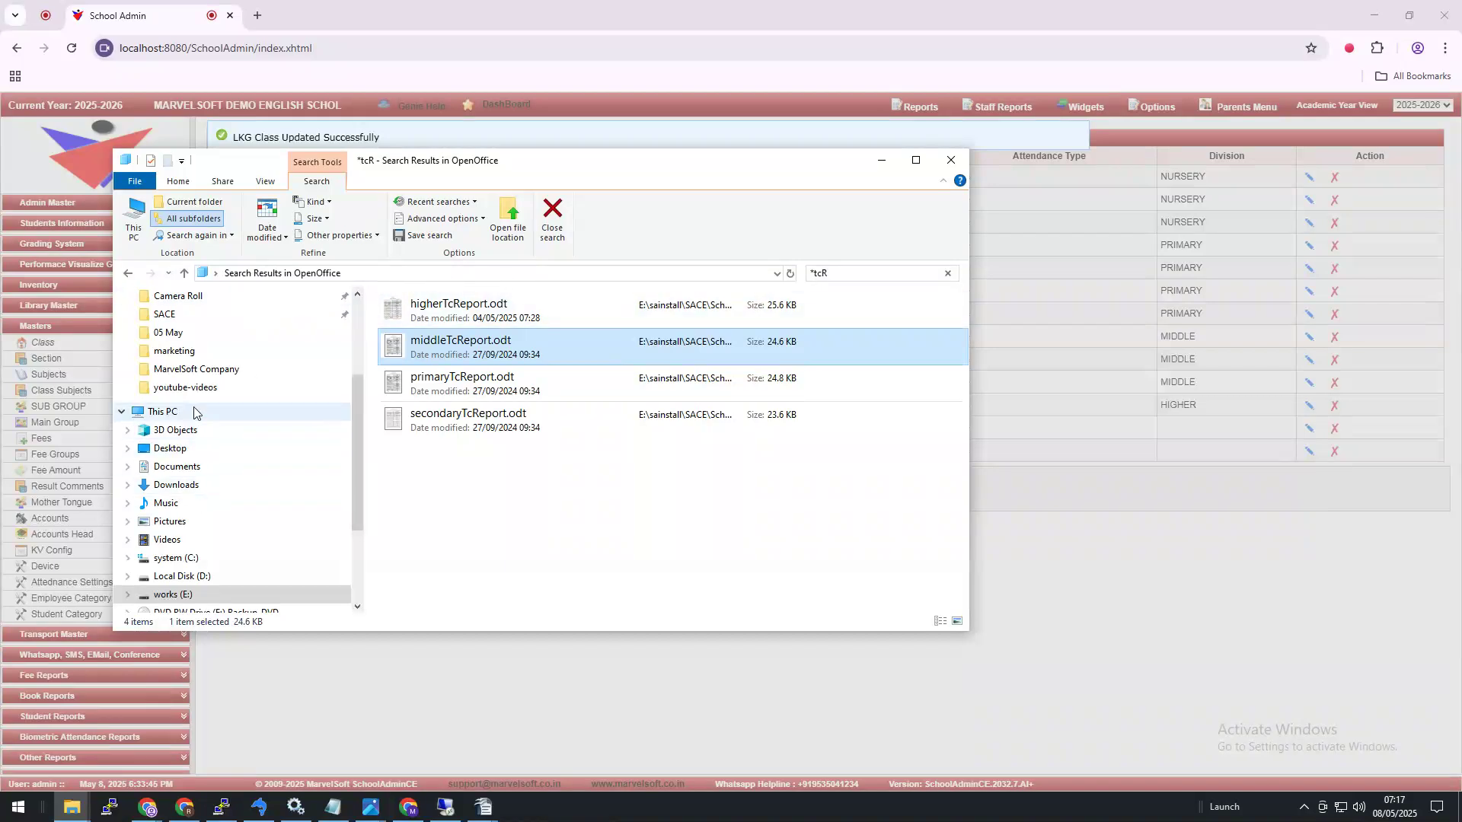
{"action": "scroll", "coordinate": [209, 445], "scroll_direction": "up", "scroll_amount": 2}
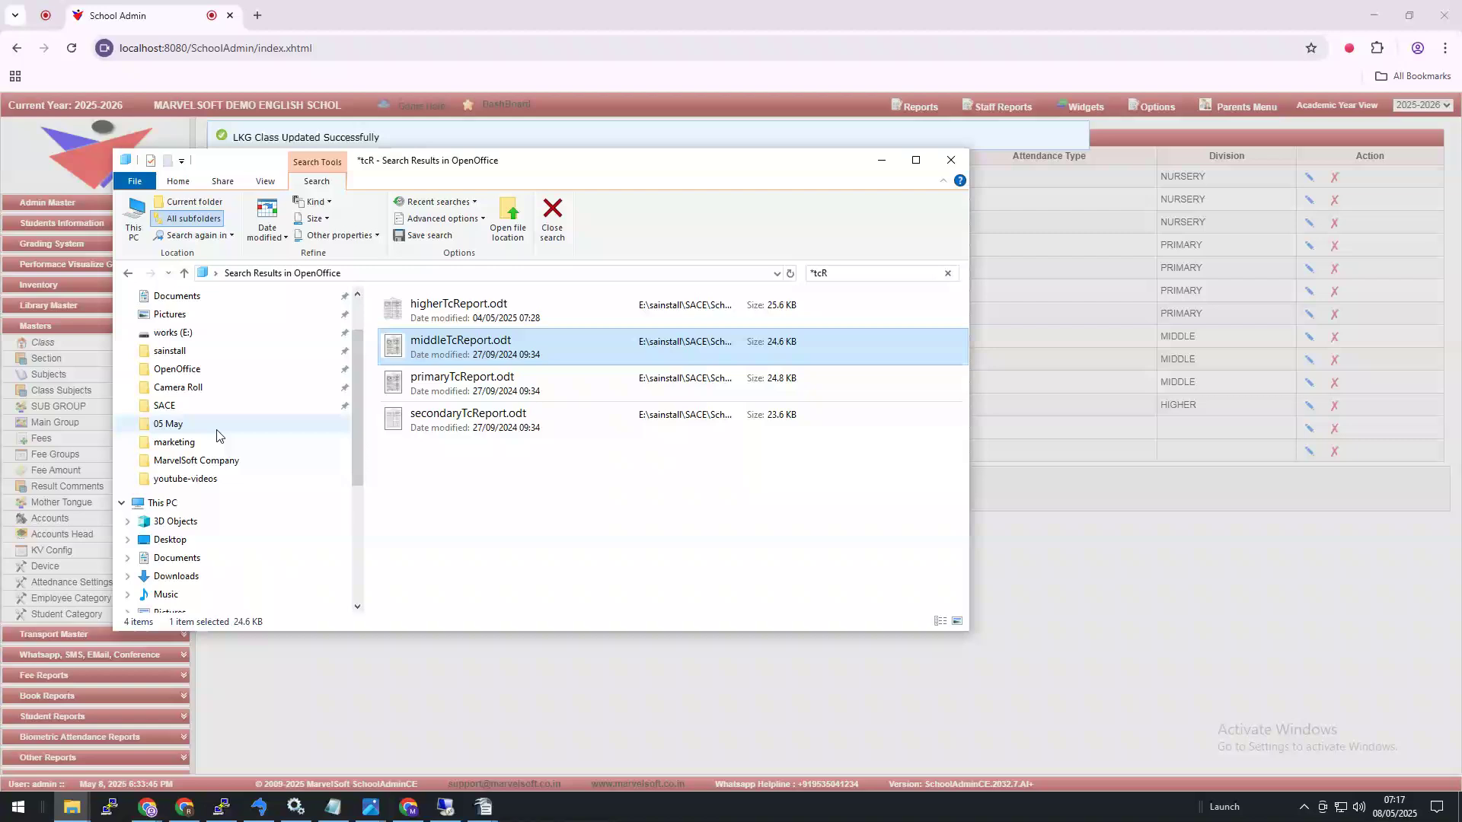
{"action": "left_click", "coordinate": [202, 370]}
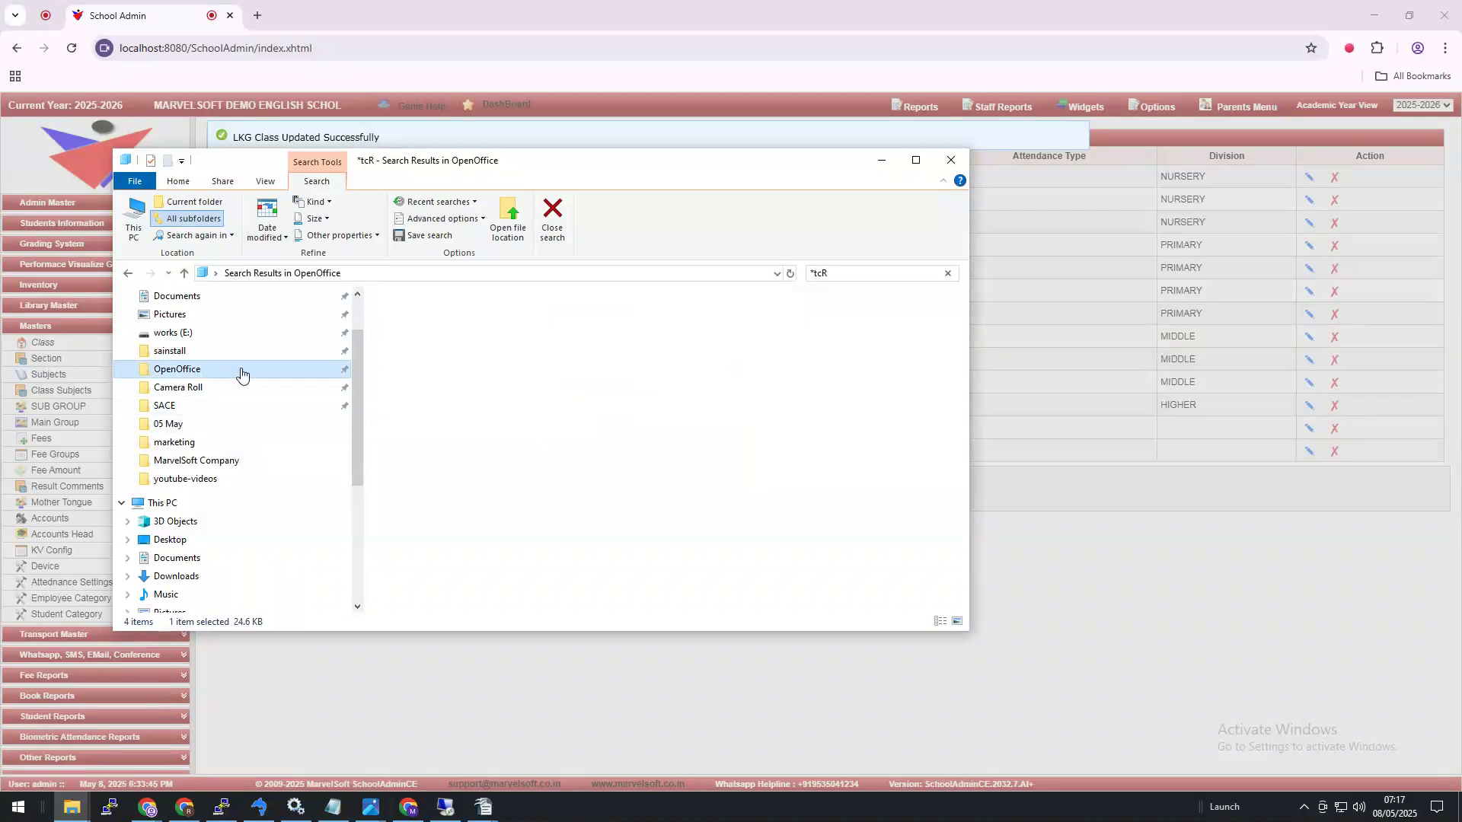
{"action": "left_click", "coordinate": [868, 272]}
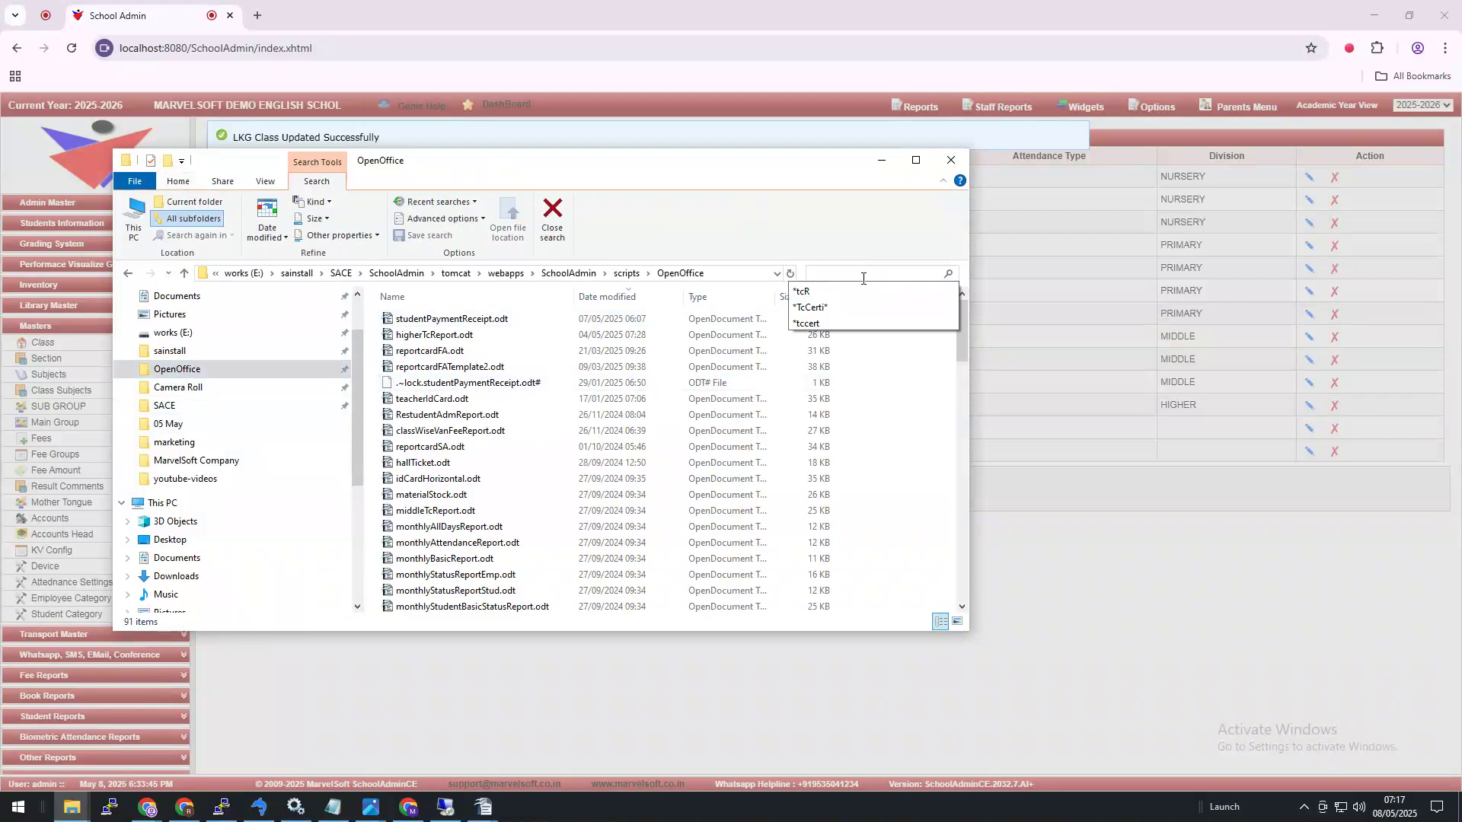
{"action": "left_click", "coordinate": [835, 308]}
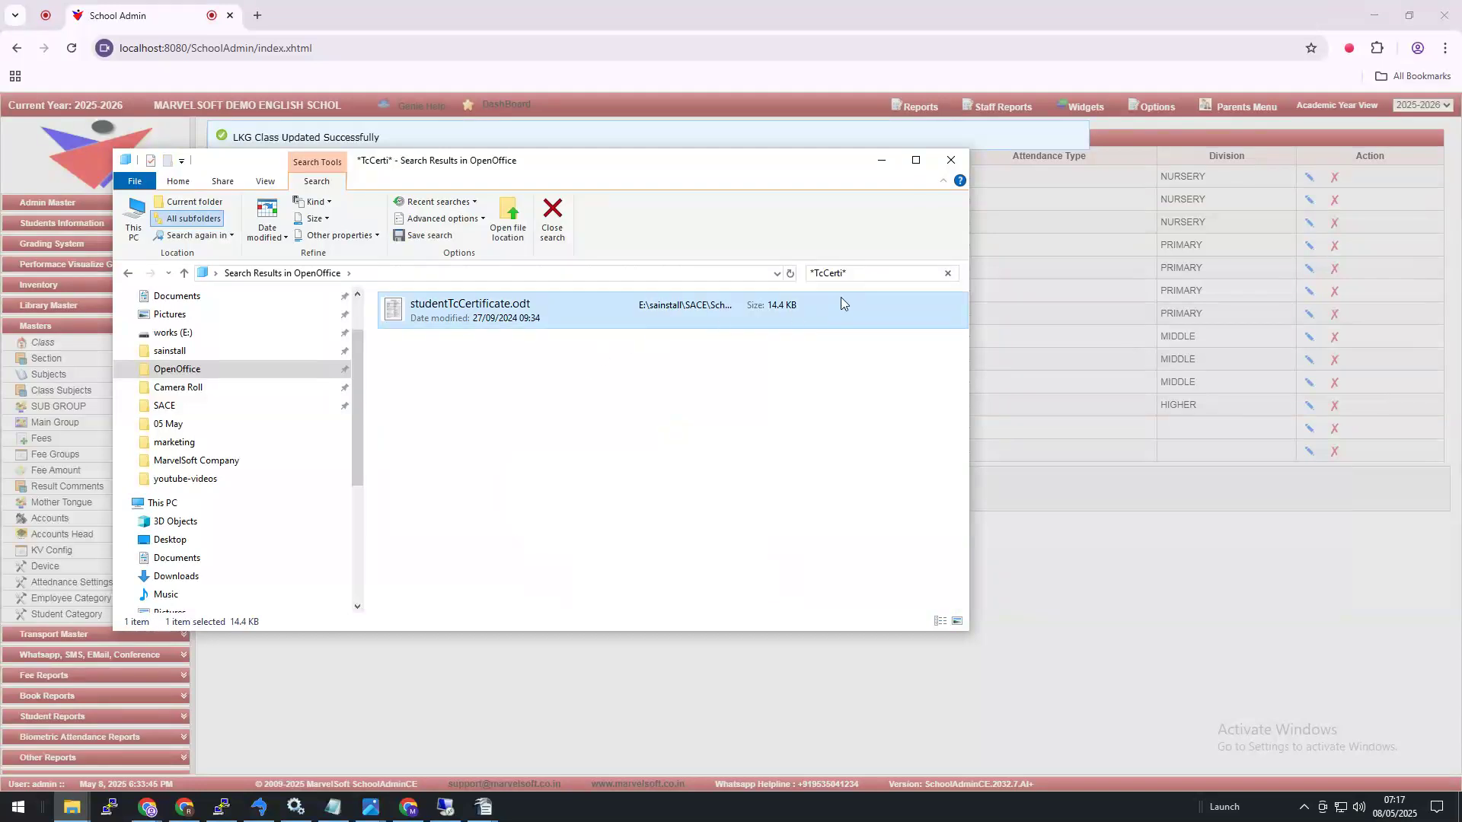
Change the OpenOffice folder search to *tcRe to list the TC report templates
{"action": "left_click", "coordinate": [797, 276]}
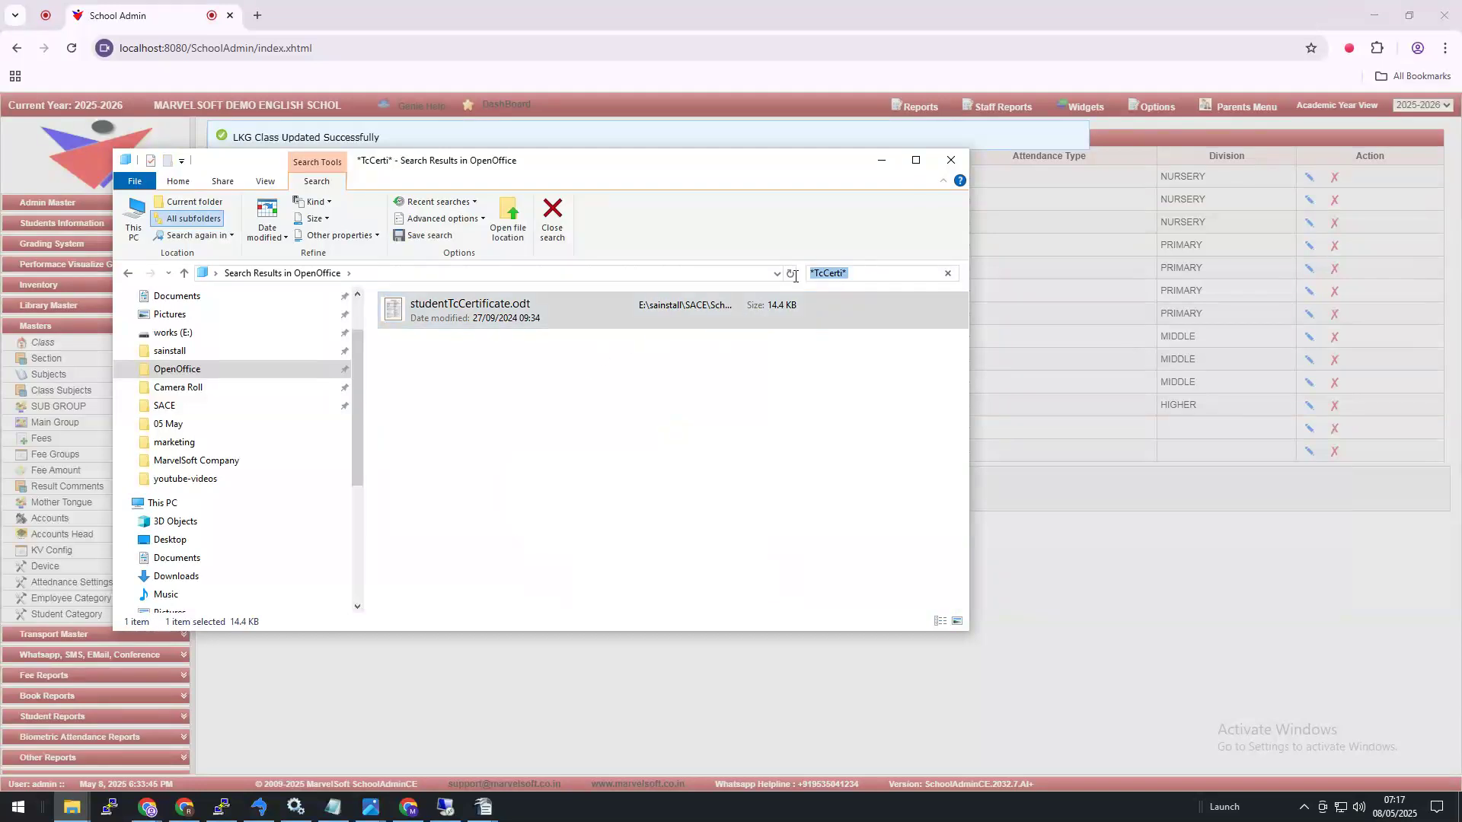
{"action": "type", "text": "*"}
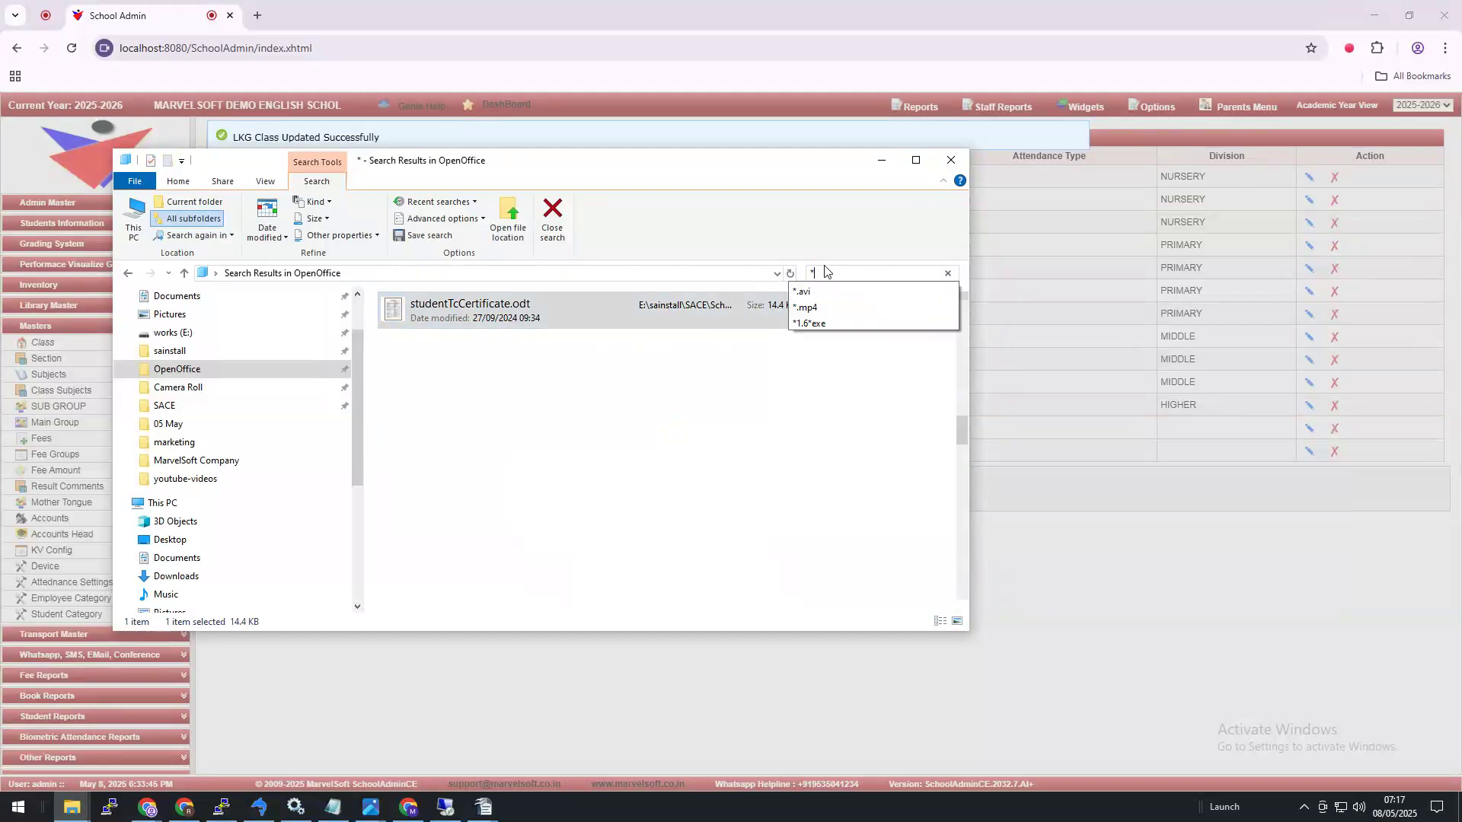
{"action": "type", "text": "tcRe"}
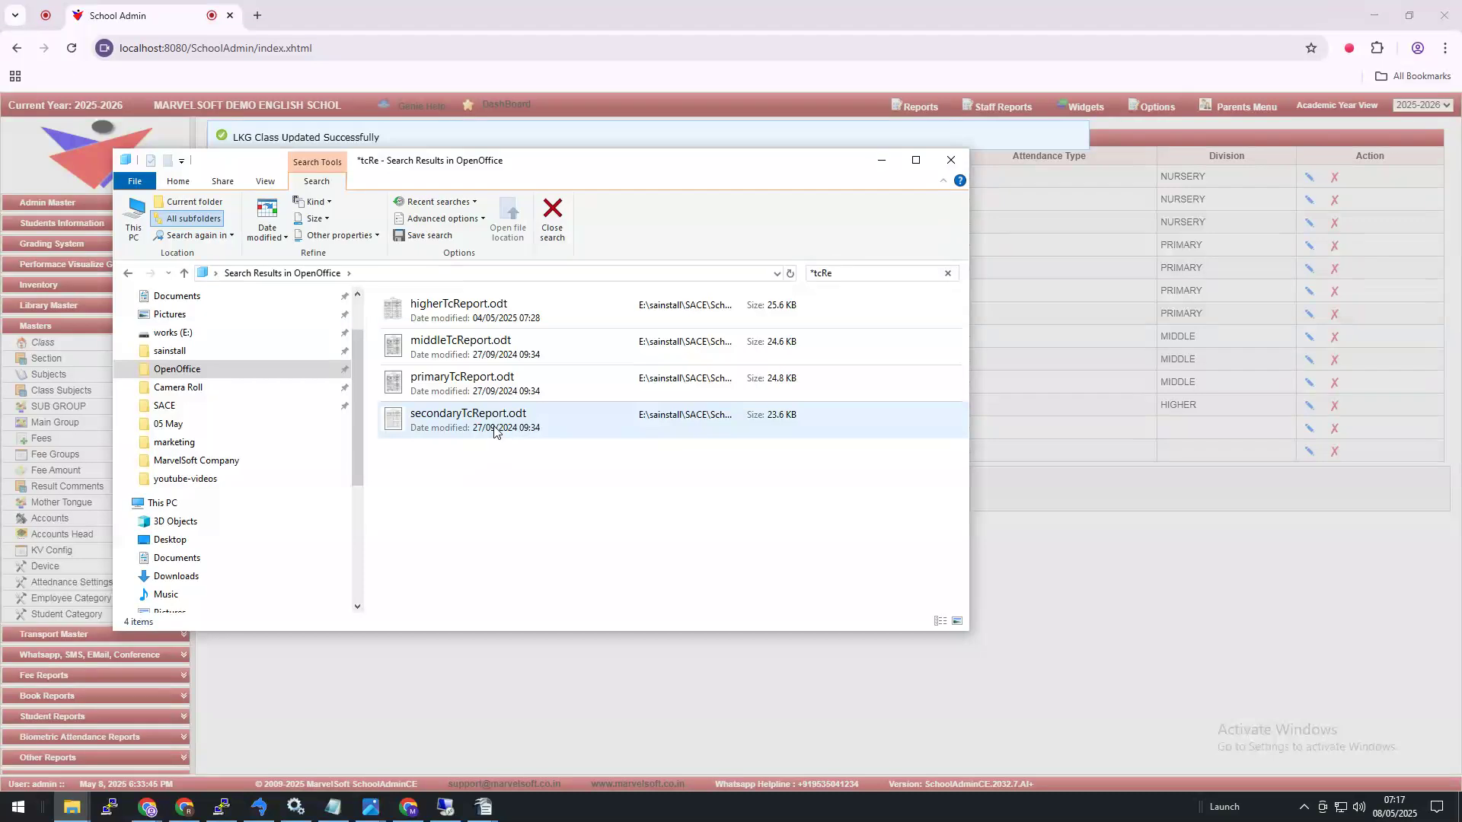
Switch to middleTcReport.odt in OpenOffice Writer and view the program's version information
{"action": "mouse_move", "coordinate": [482, 806]}
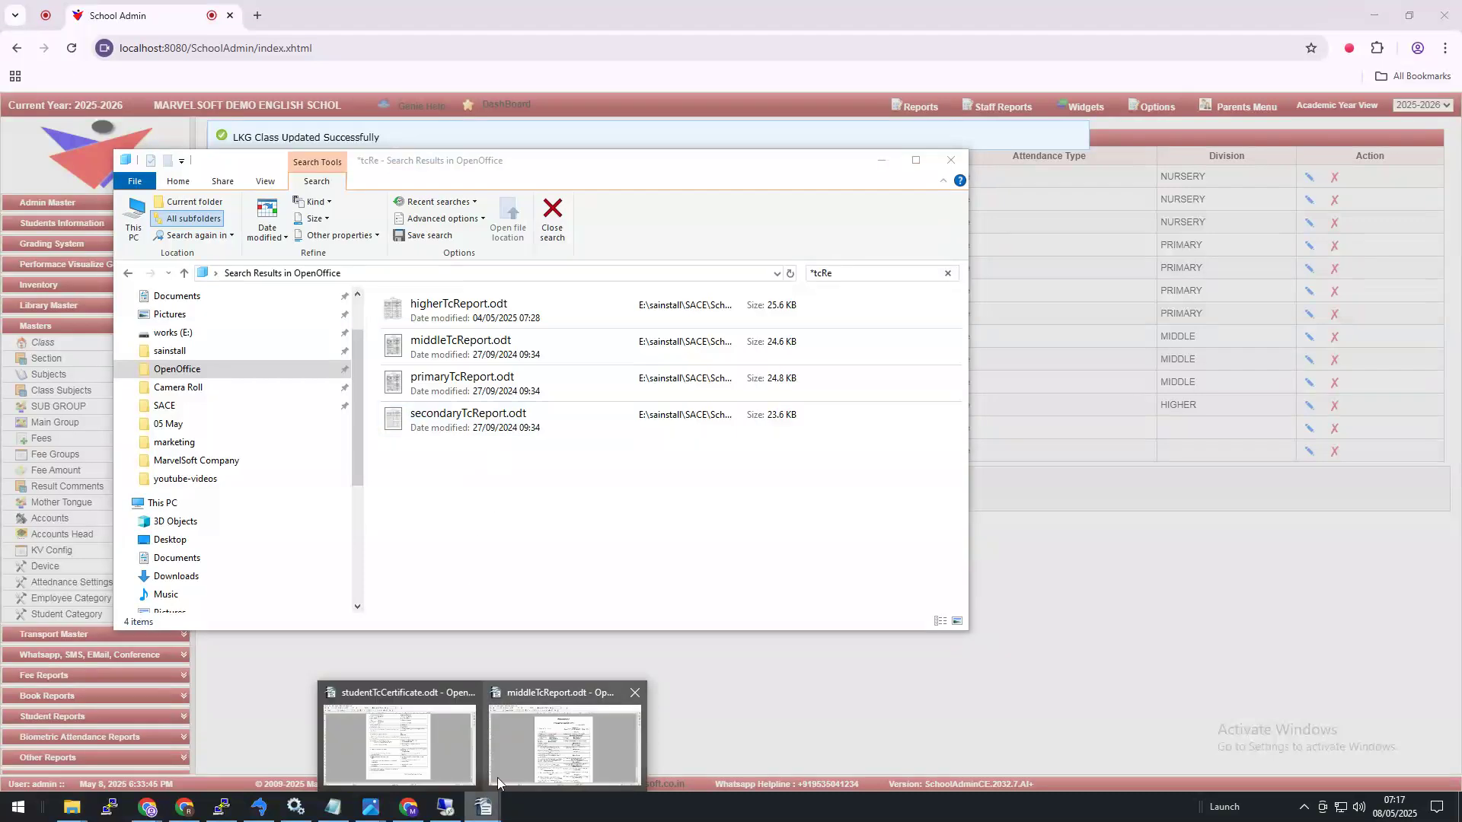
{"action": "left_click", "coordinate": [499, 772]}
{"action": "left_click", "coordinate": [262, 27]}
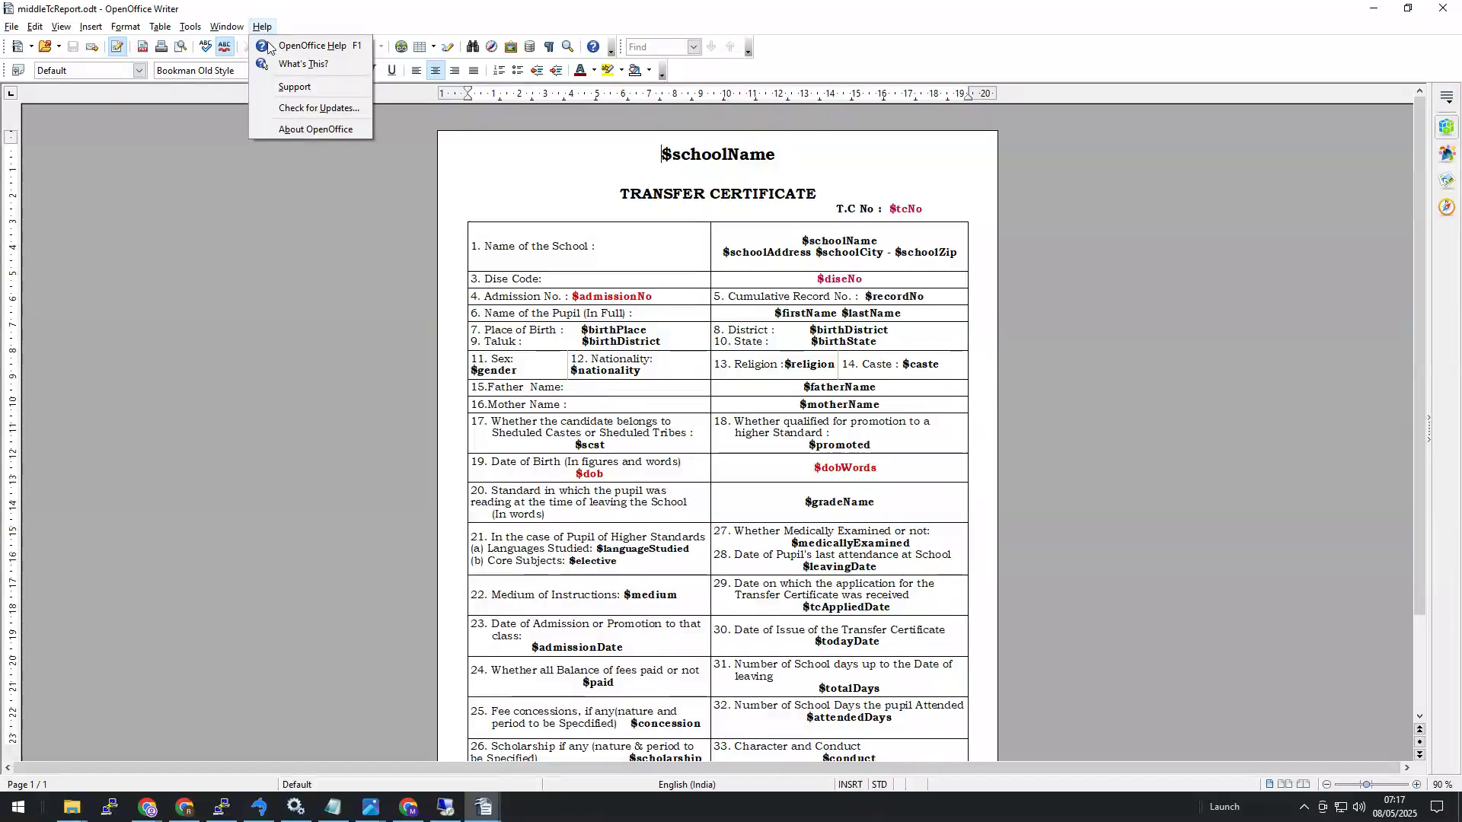
{"action": "left_click", "coordinate": [302, 130]}
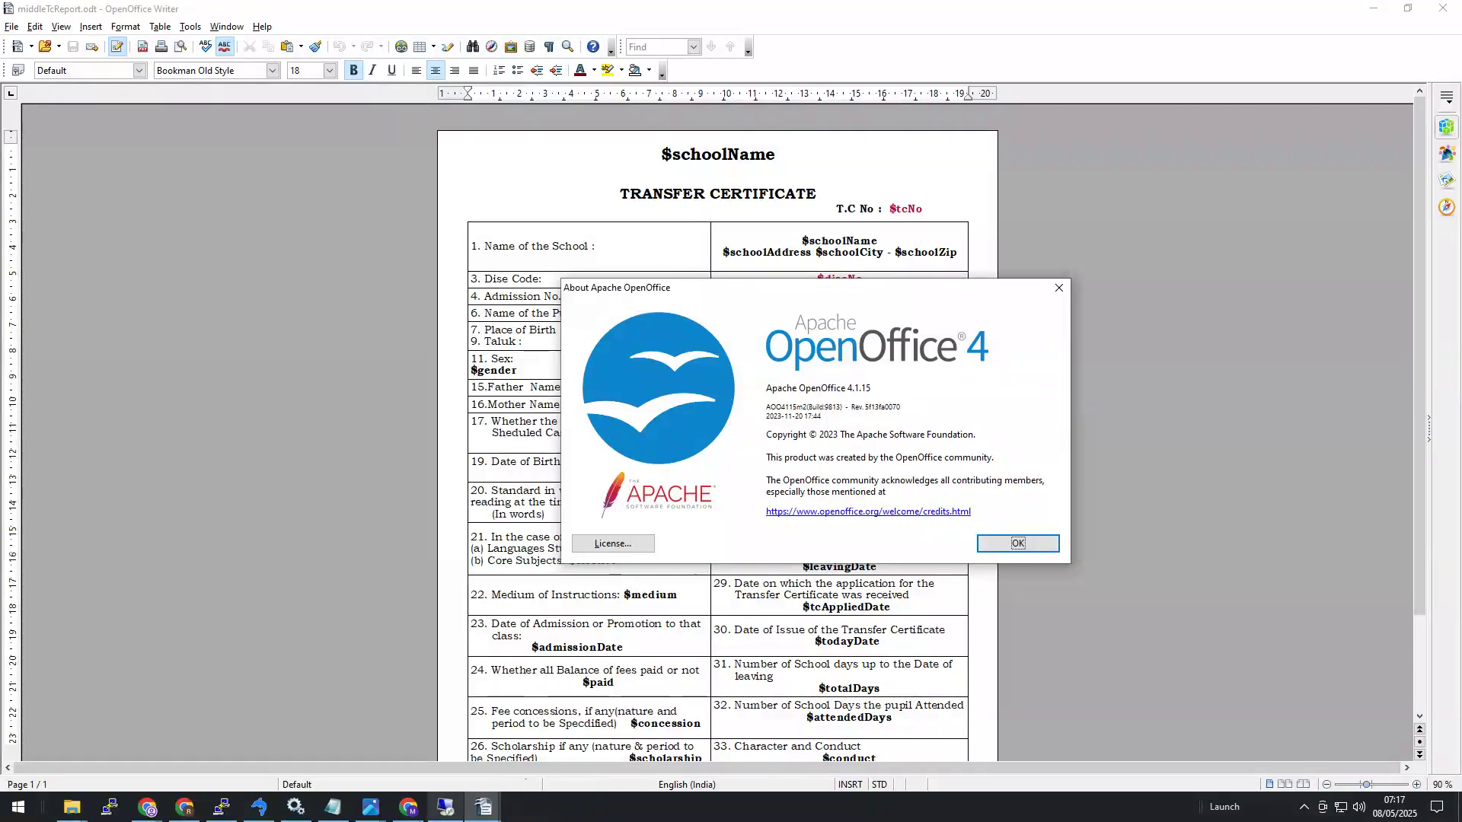
View the topic list in tc-topics.png, then return to School Admin in Chrome and close the LKG class editor
{"action": "mouse_move", "coordinate": [371, 808]}
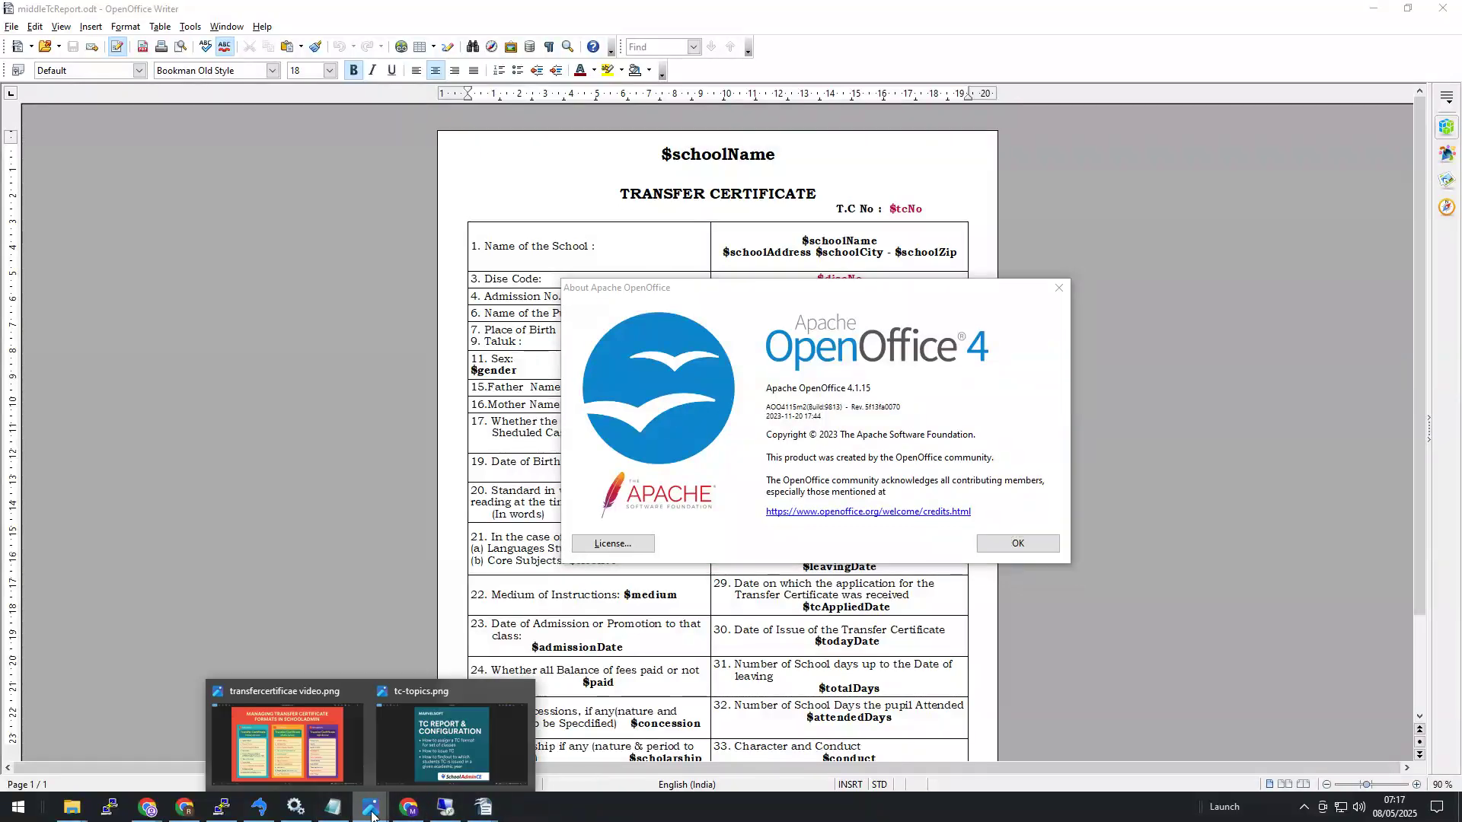
{"action": "left_click", "coordinate": [413, 752]}
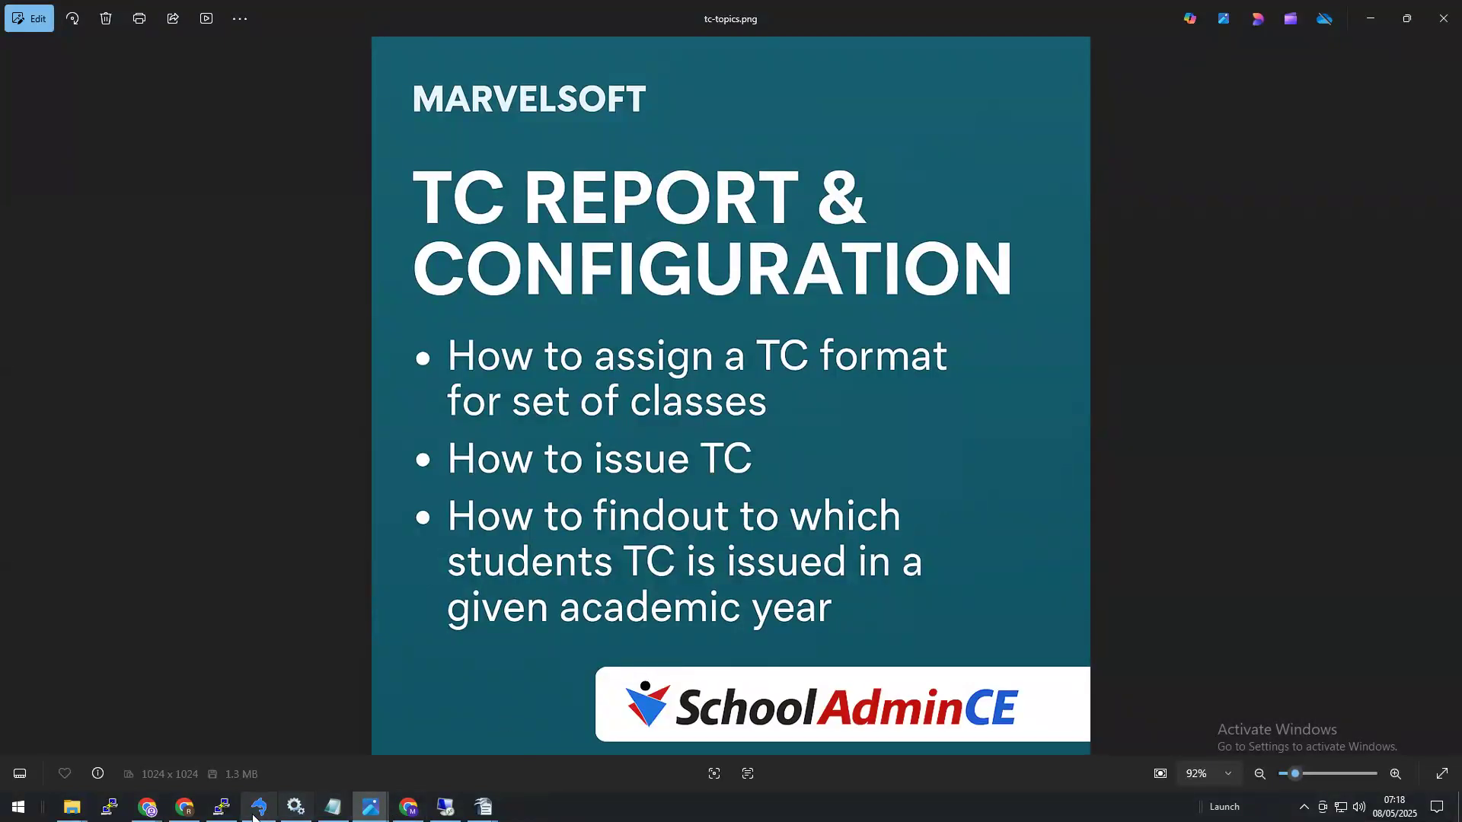
{"action": "mouse_move", "coordinate": [152, 813]}
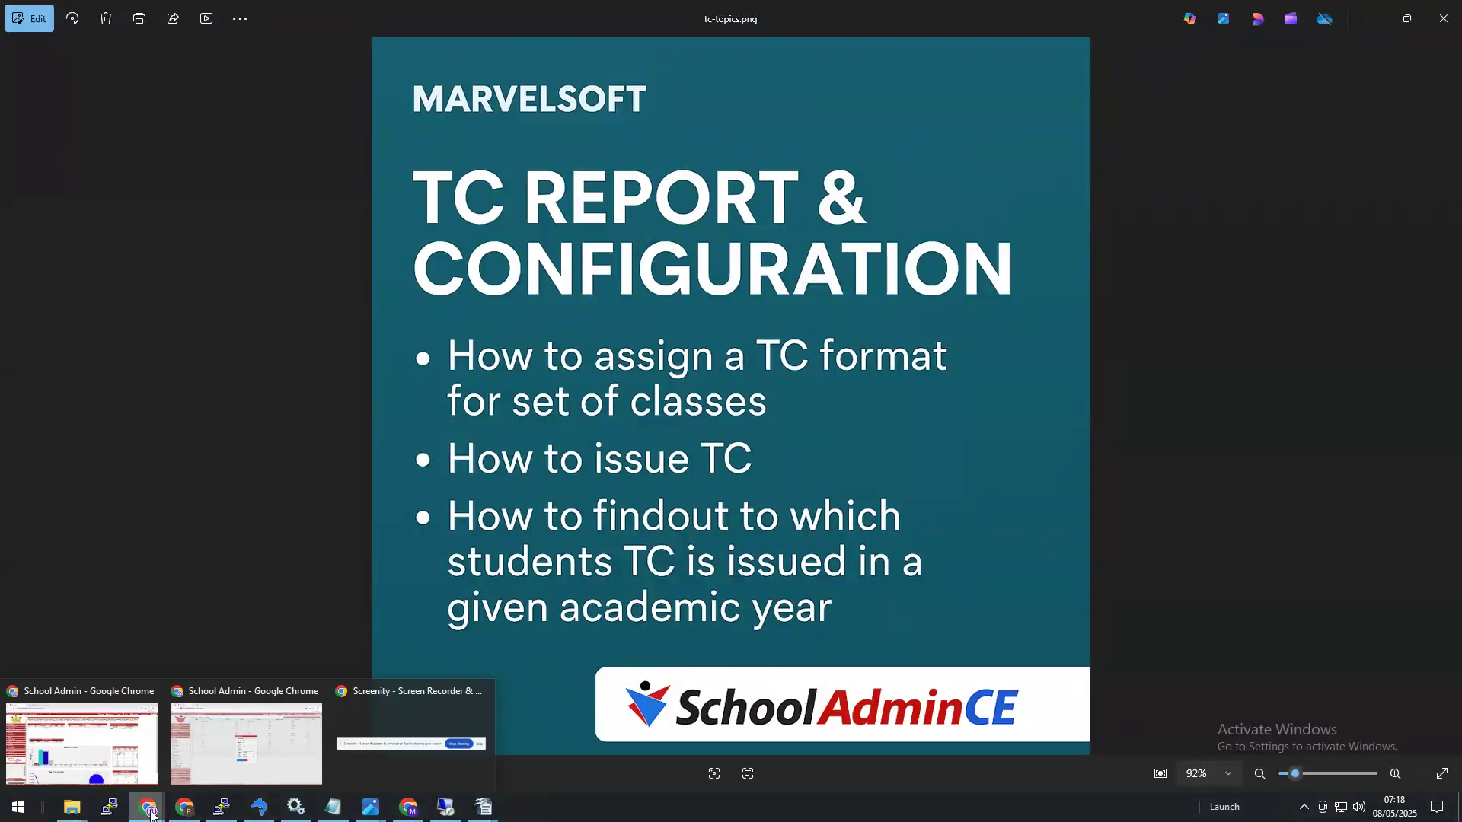
{"action": "left_click", "coordinate": [215, 742]}
{"action": "left_click", "coordinate": [731, 552]}
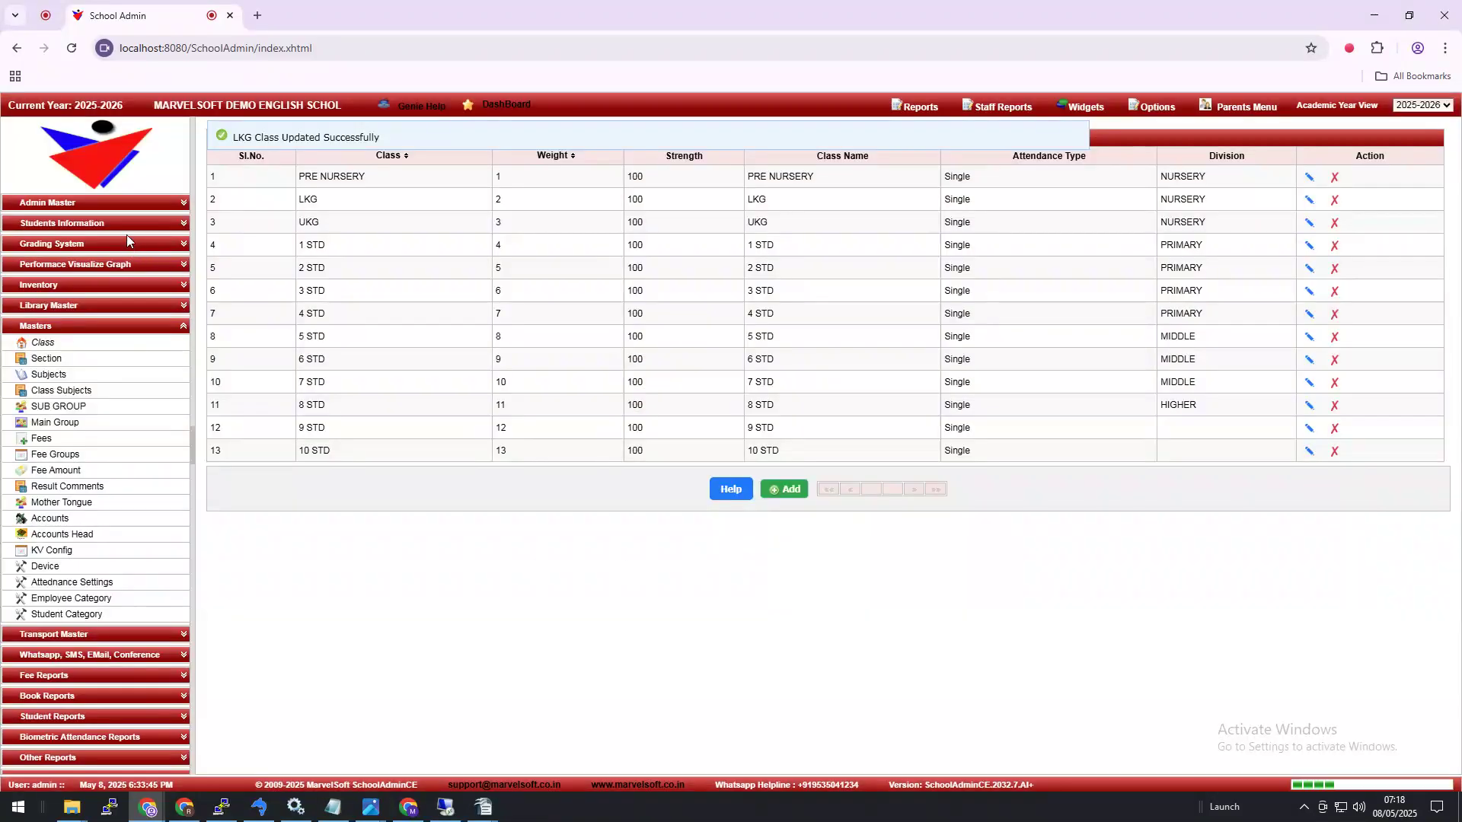
Open the student records, find the students of class 1 STD and enable the TC tab
{"action": "left_click", "coordinate": [107, 226]}
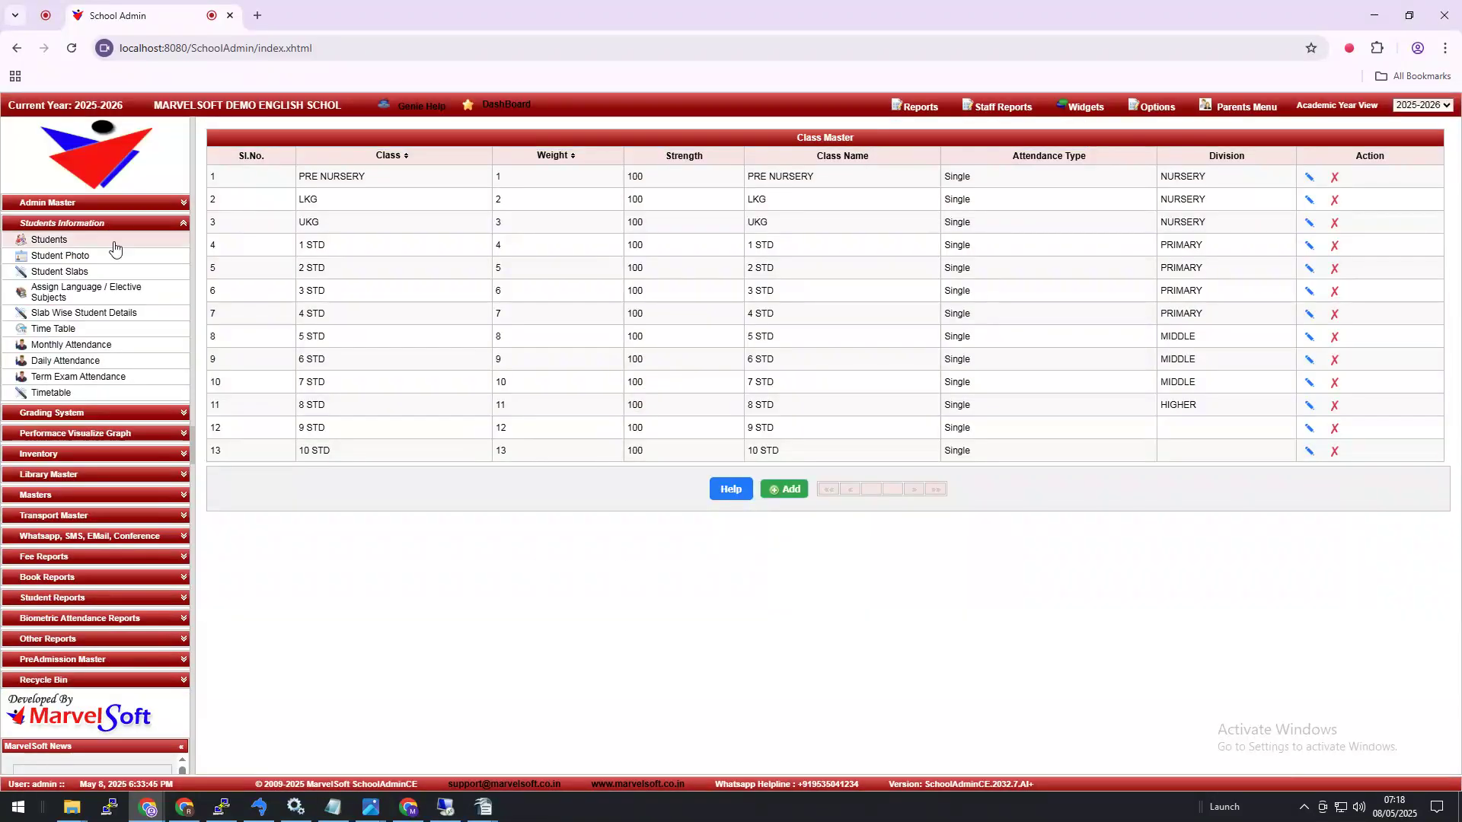
{"action": "left_click", "coordinate": [87, 243]}
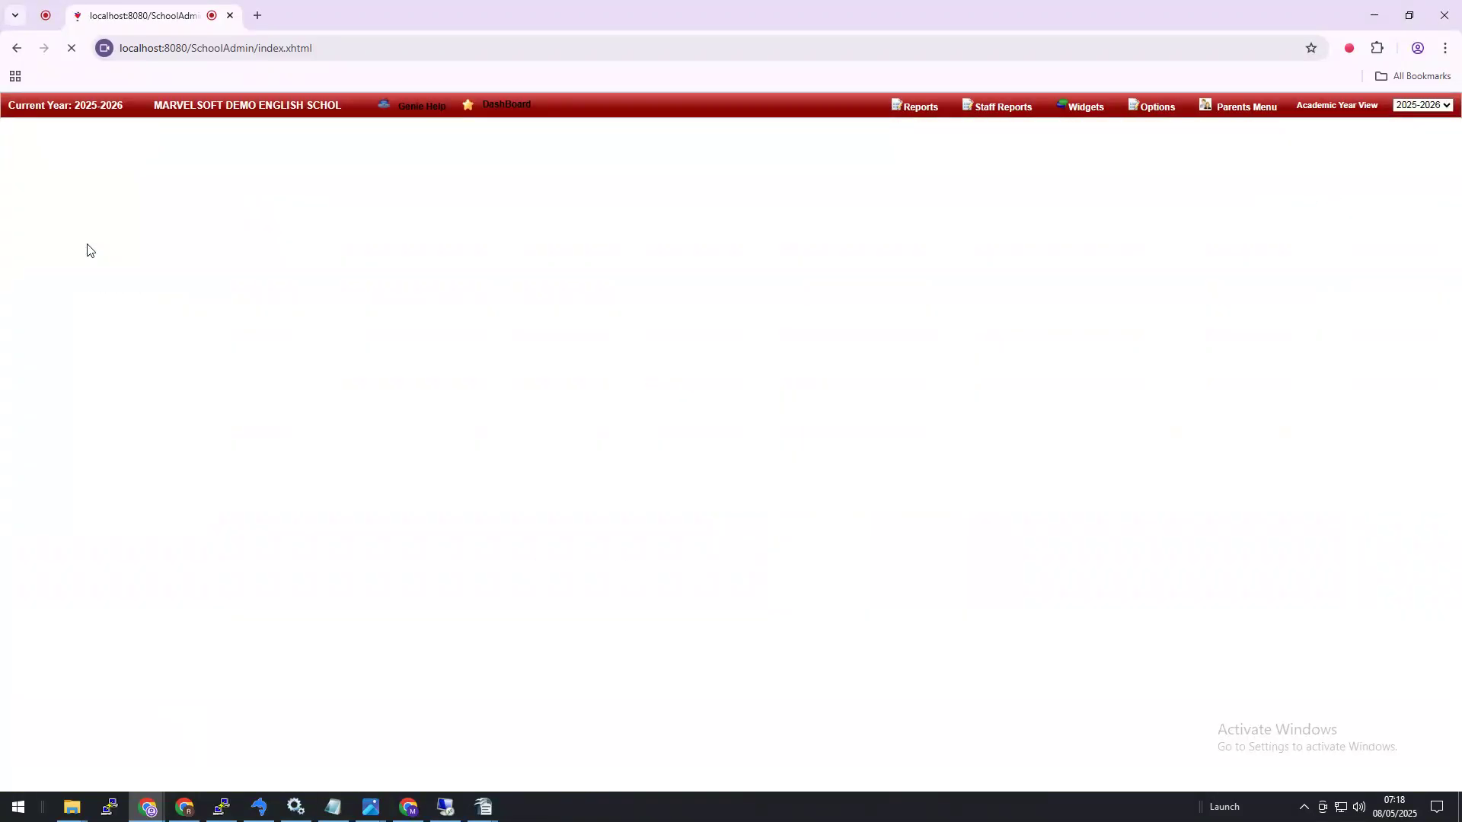
{"action": "left_click", "coordinate": [281, 167]}
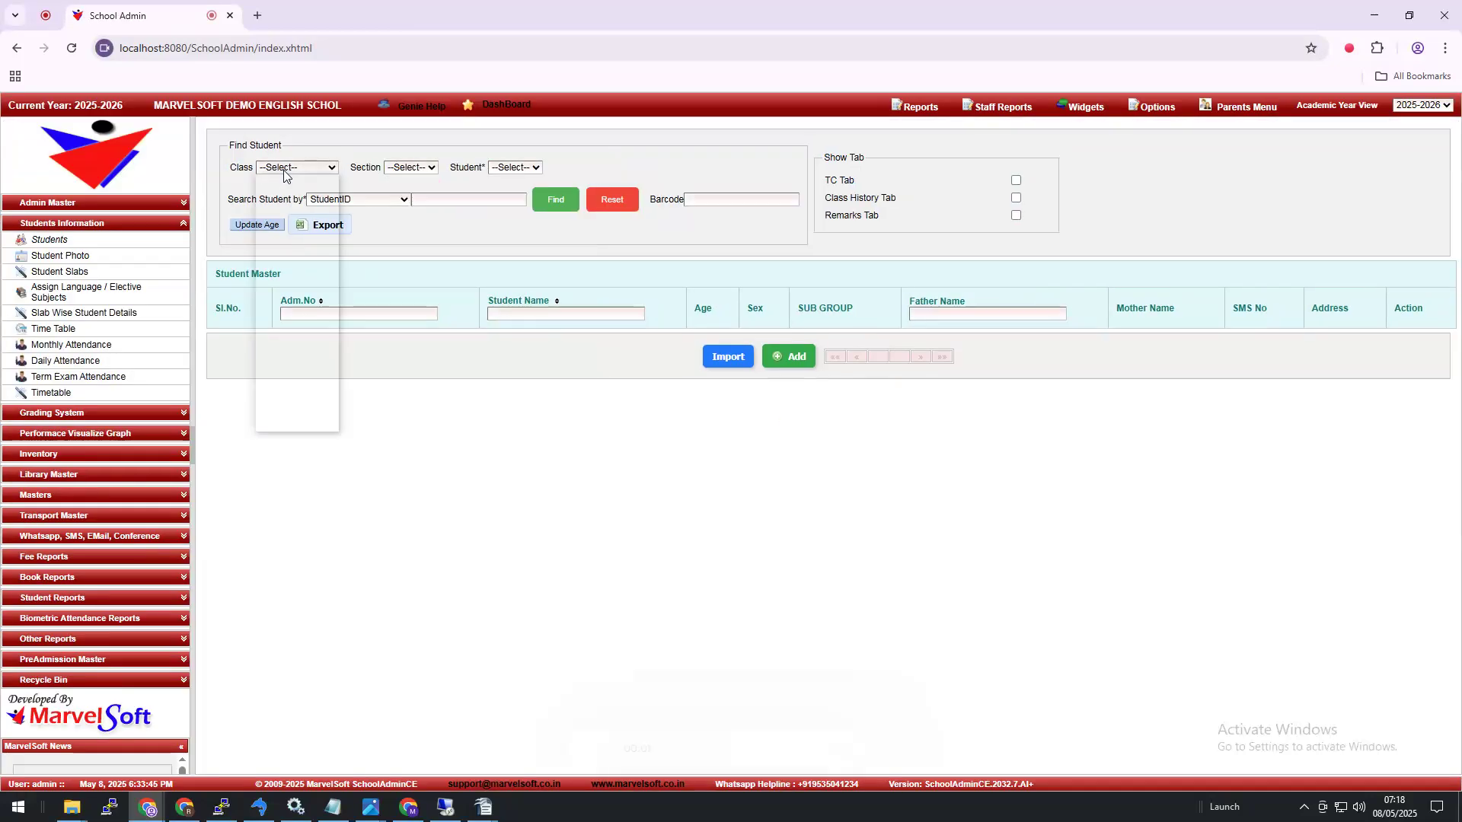
{"action": "left_click", "coordinate": [280, 169]}
{"action": "left_click", "coordinate": [271, 167]}
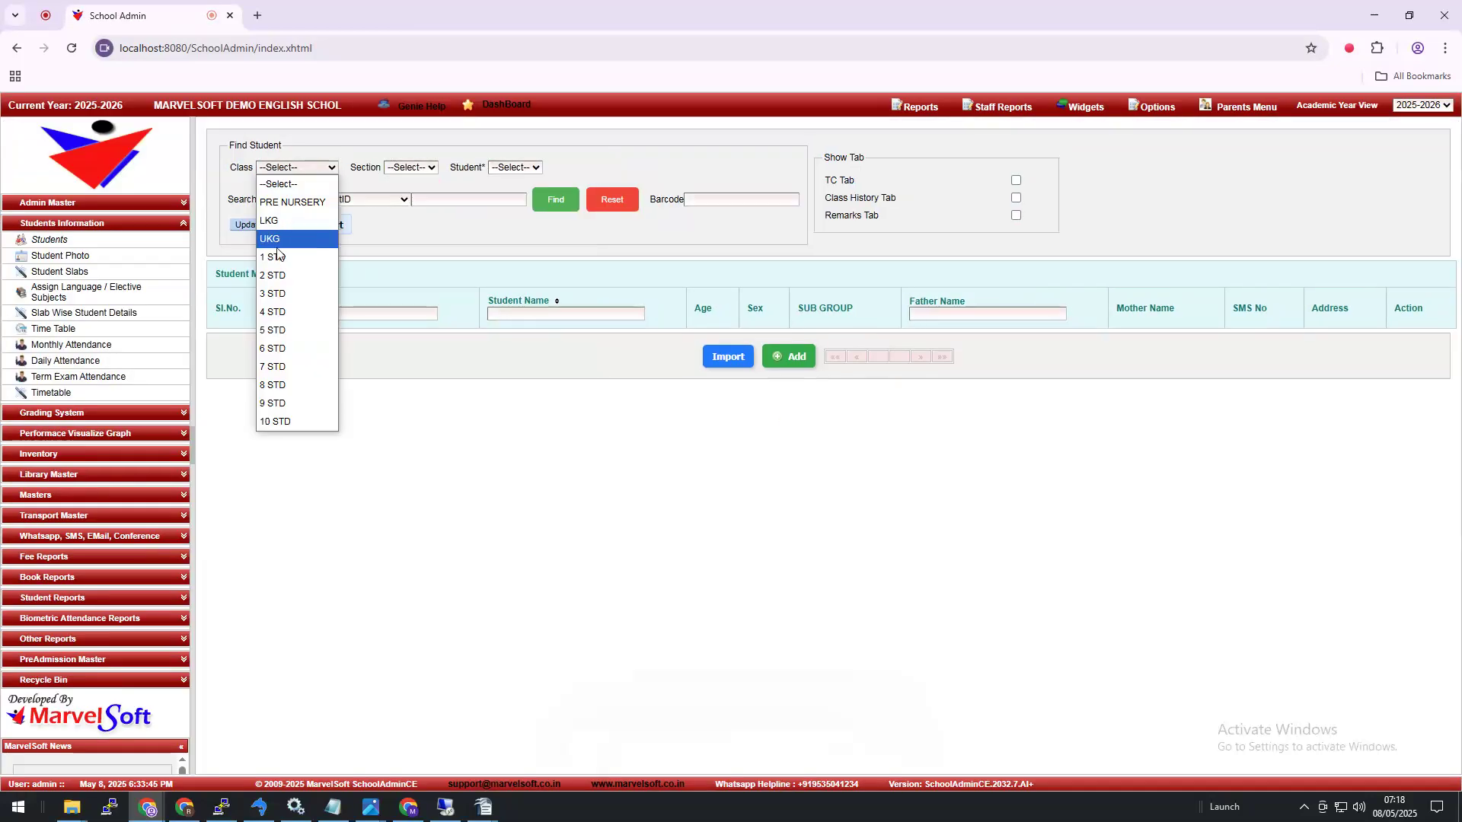
{"action": "left_click", "coordinate": [277, 253]}
{"action": "left_click", "coordinate": [553, 206]}
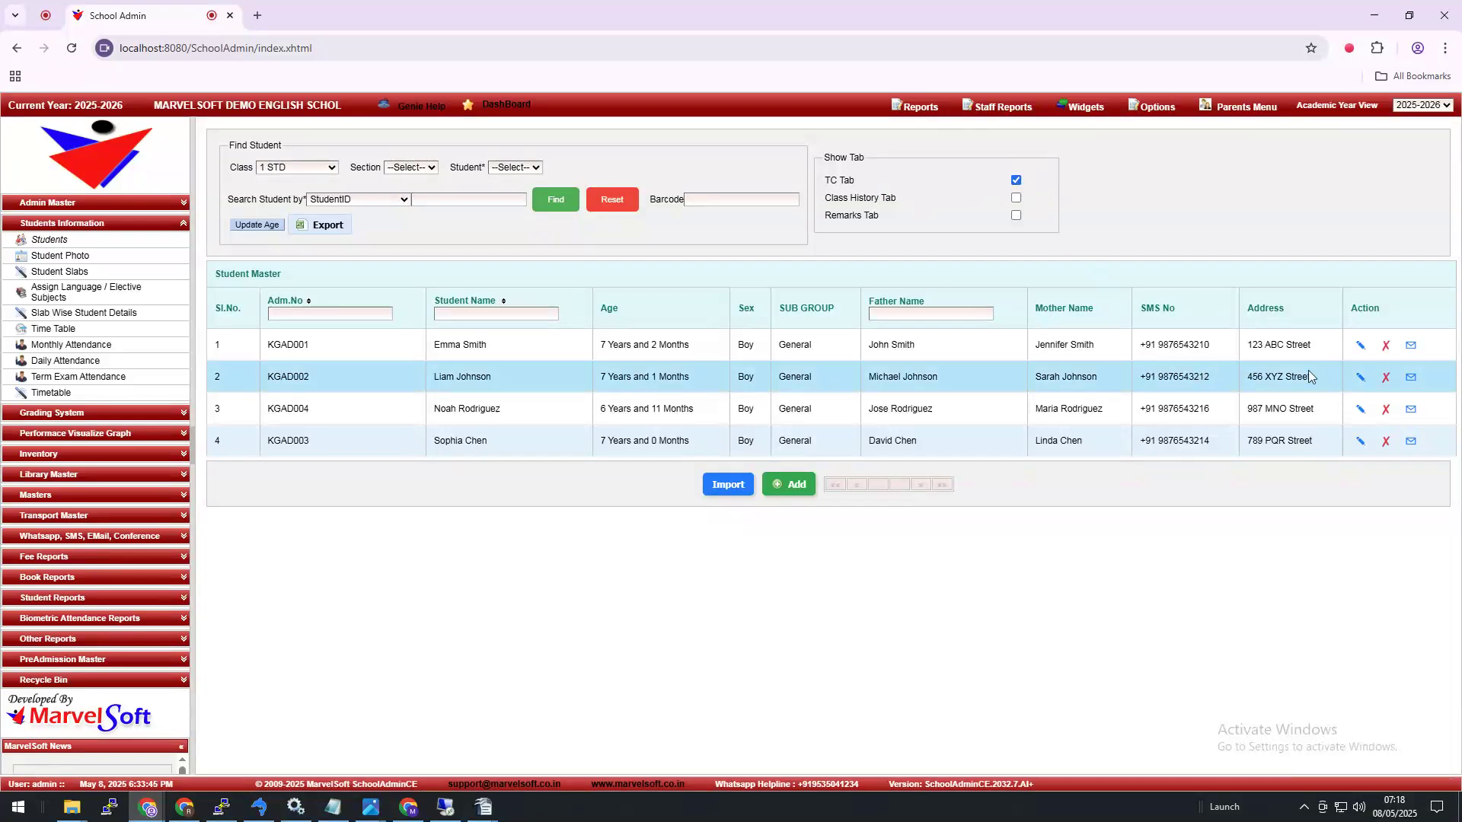
Open the first listed student's record for editing, show the TC details and enlarge the dialog to fit all fields
{"action": "left_click", "coordinate": [1359, 347]}
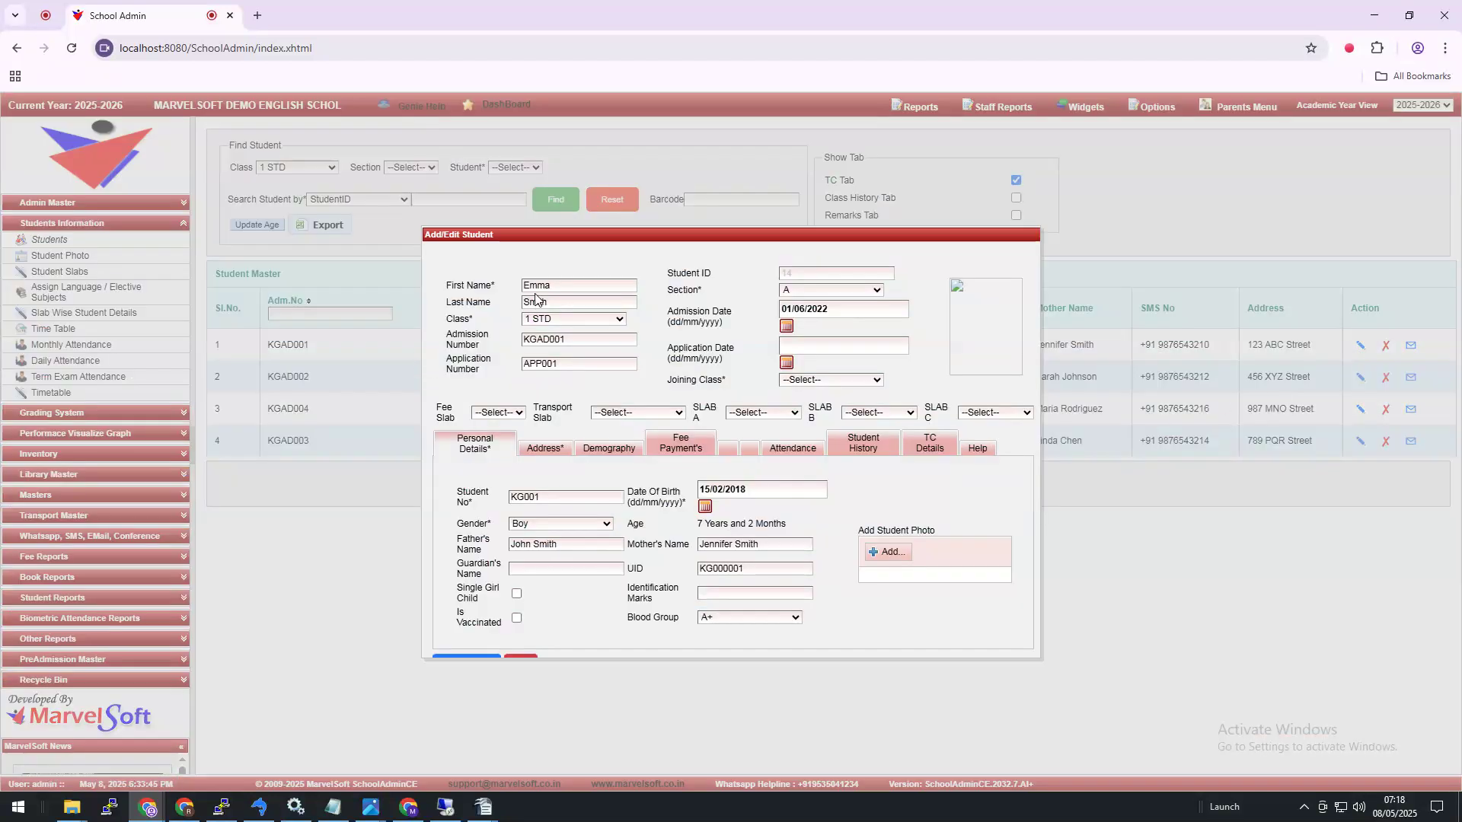
{"action": "left_click", "coordinate": [929, 449]}
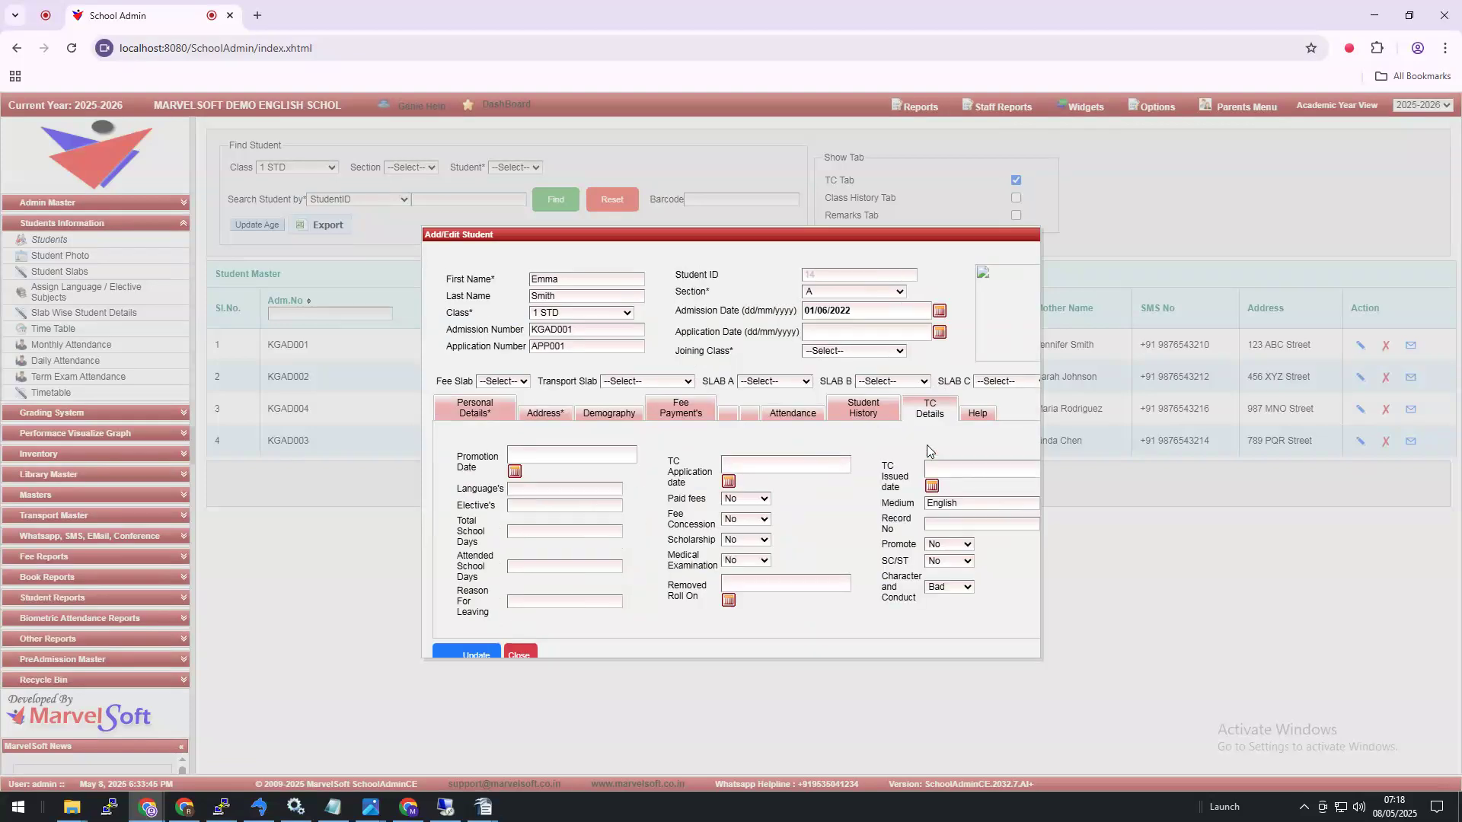
{"action": "left_click_drag", "start_coordinate": [1038, 432], "coordinate": [1097, 501]}
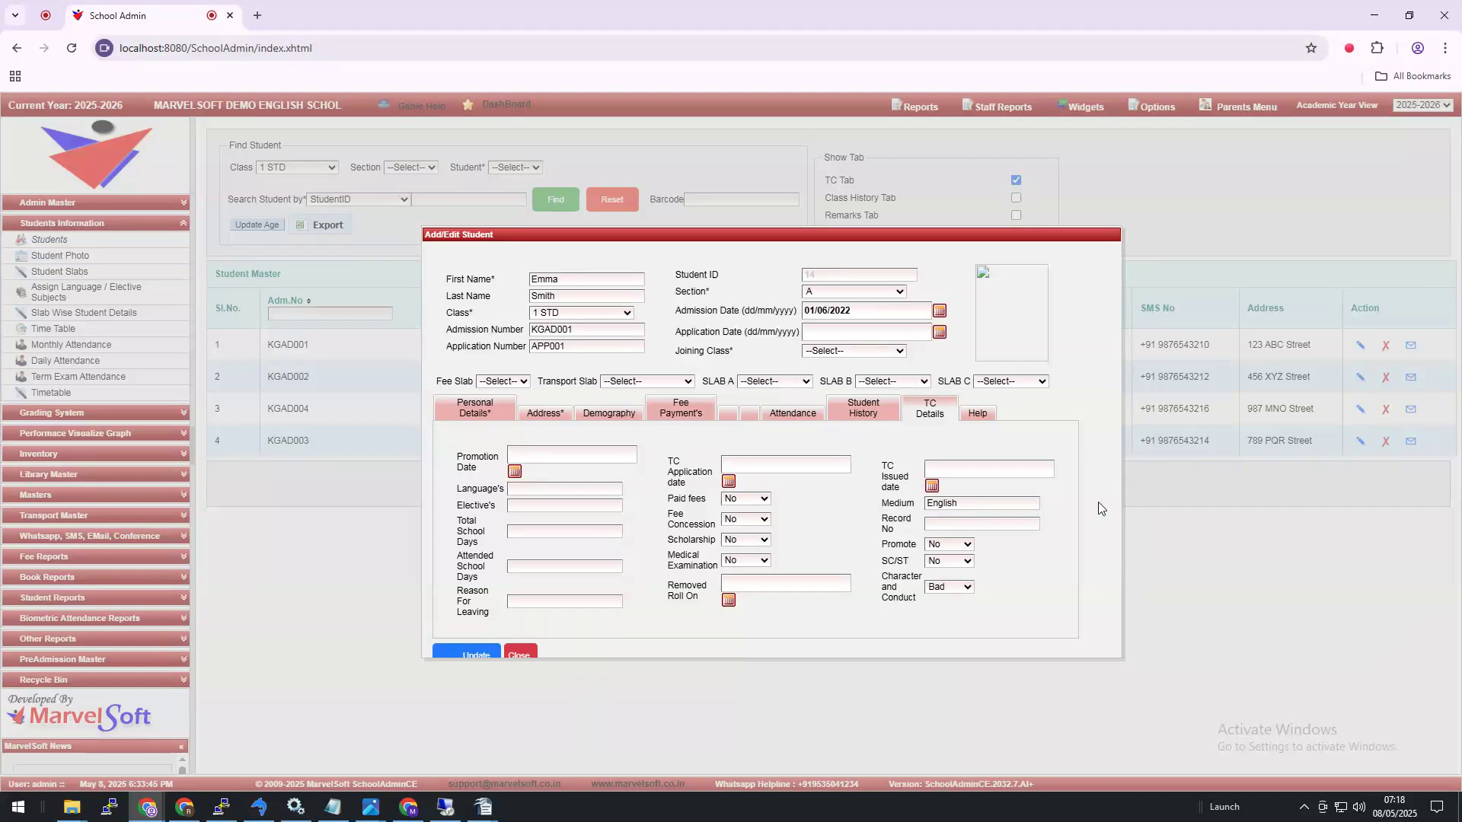
{"action": "left_click_drag", "start_coordinate": [935, 658], "coordinate": [945, 706]}
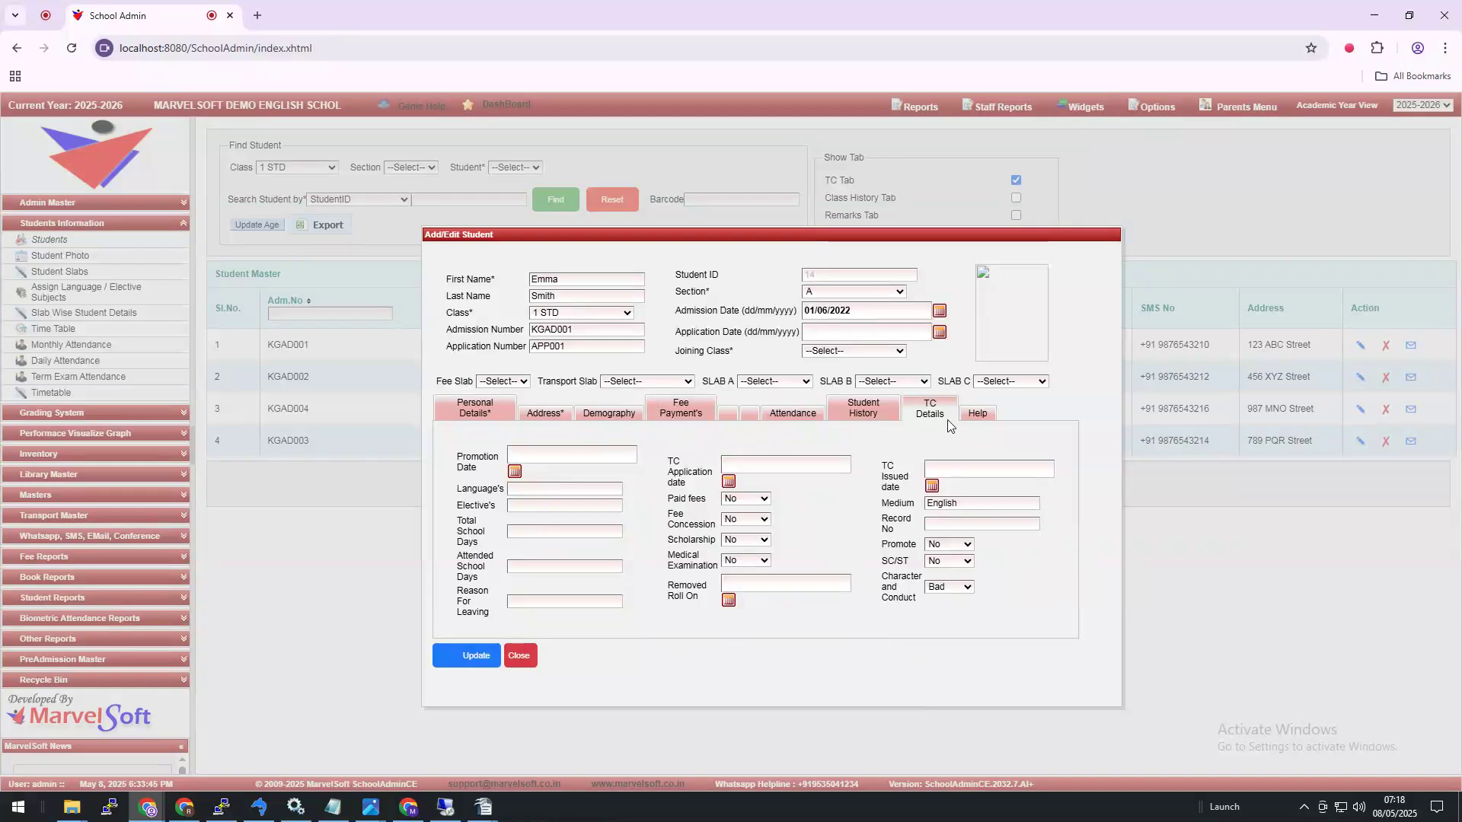
Set the promotion date and TC application date to 02/04/2025 and the TC issued date to 08/05/2025
{"action": "left_click", "coordinate": [516, 471]}
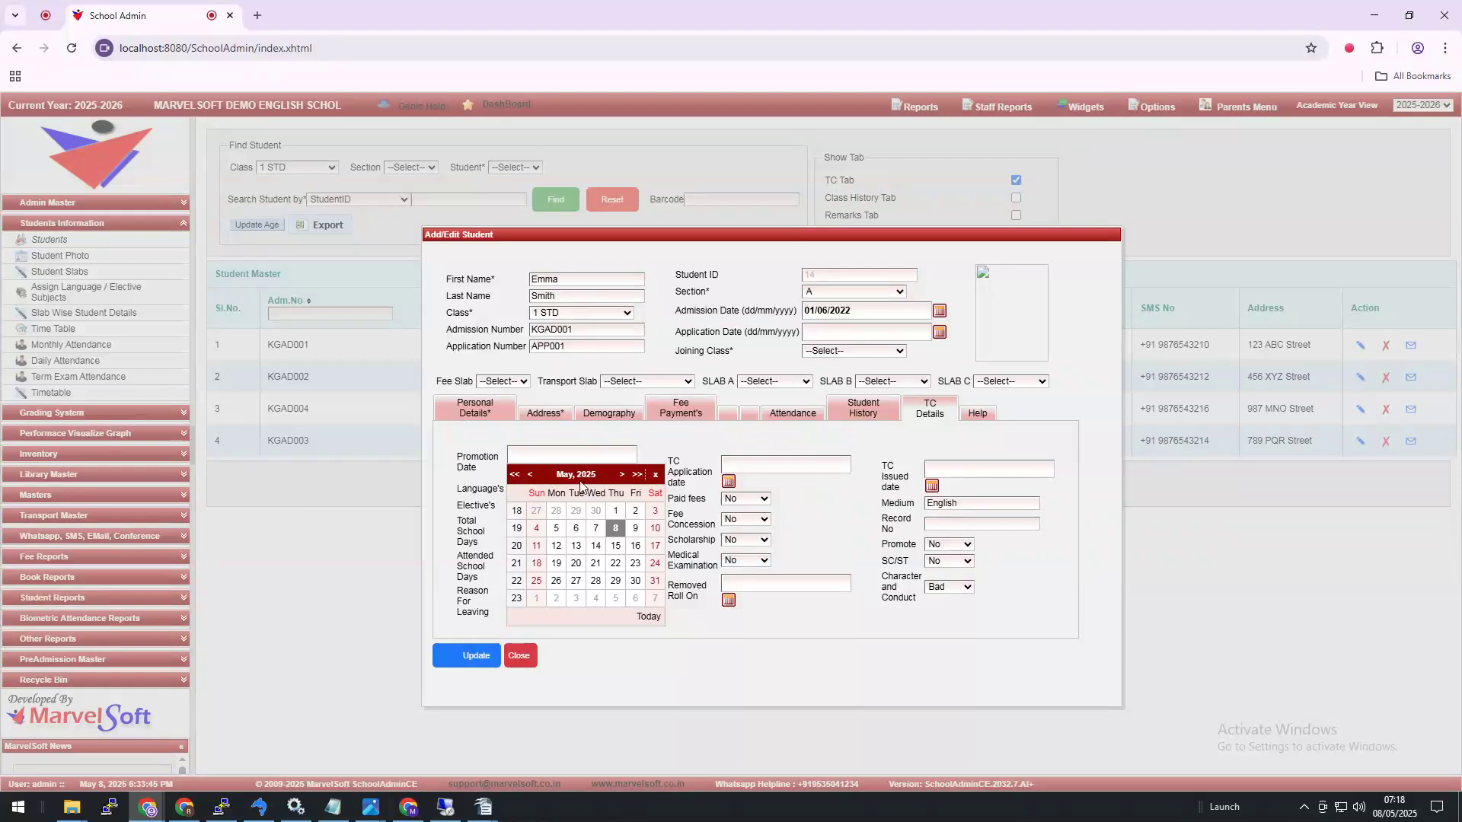
{"action": "left_click", "coordinate": [529, 476]}
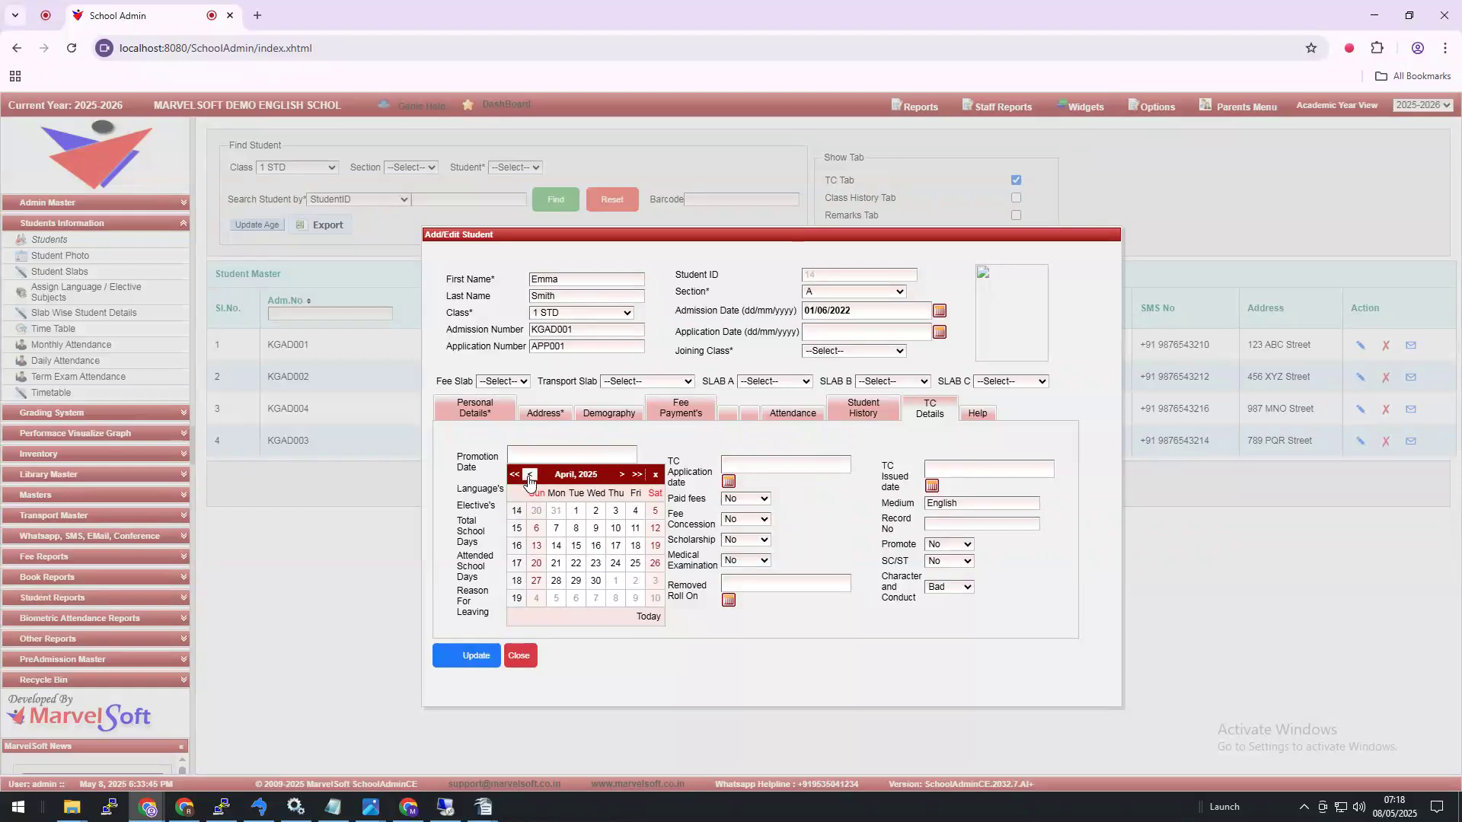
{"action": "left_click", "coordinate": [594, 511]}
{"action": "left_click", "coordinate": [728, 481]}
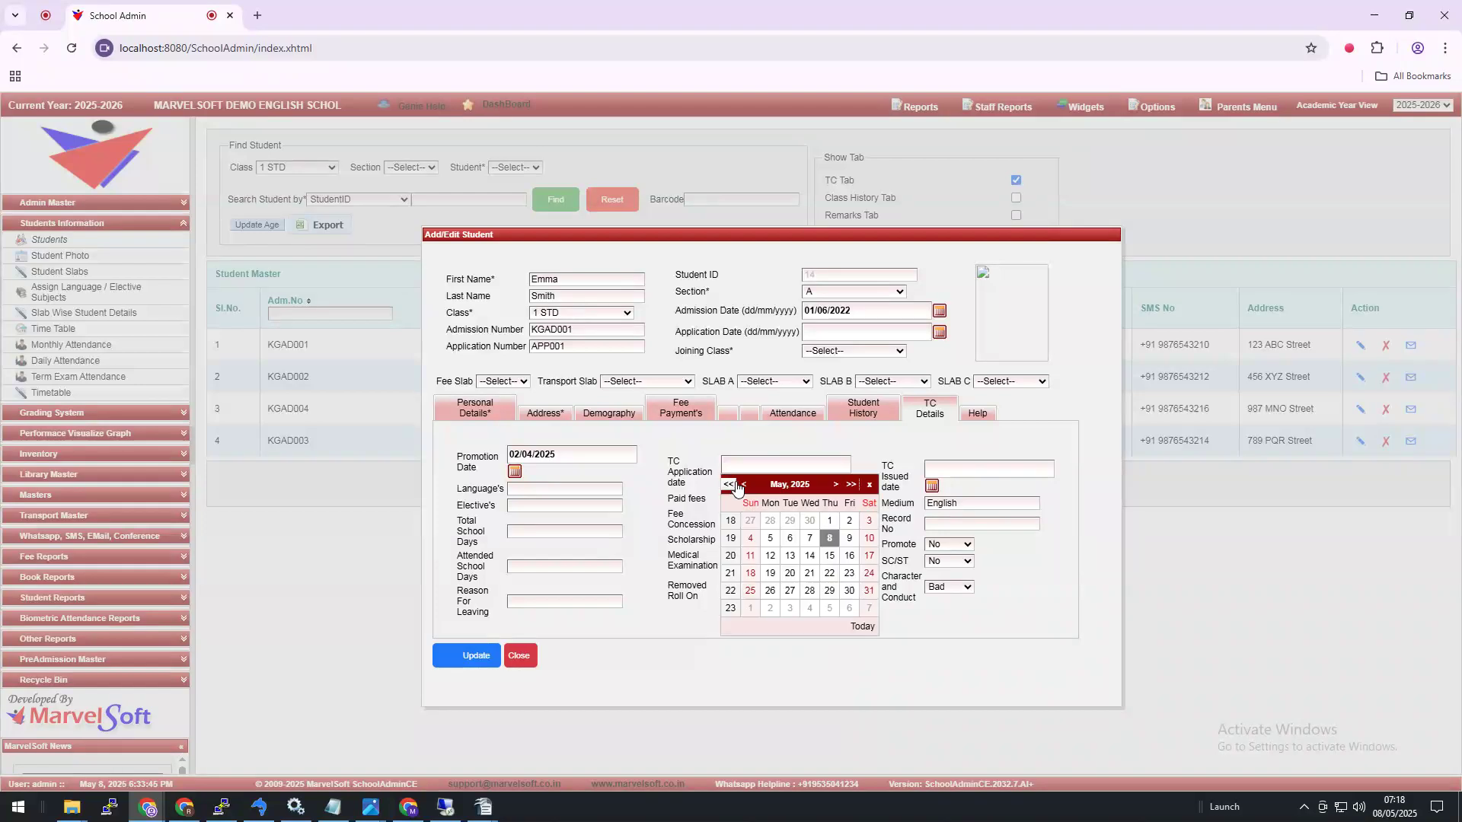
{"action": "left_click", "coordinate": [743, 484]}
{"action": "left_click", "coordinate": [809, 520]}
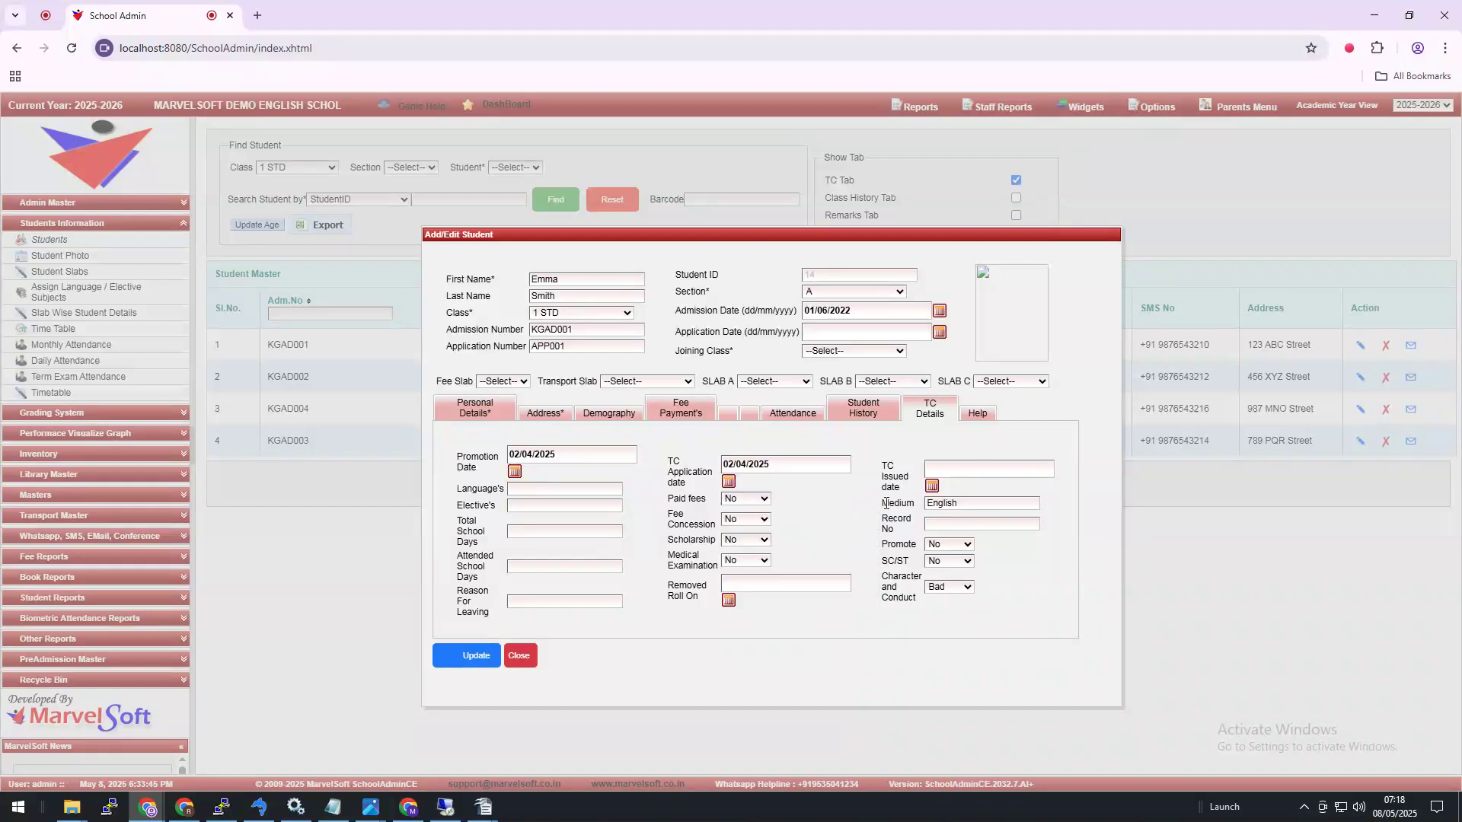
{"action": "left_click", "coordinate": [934, 488]}
{"action": "left_click", "coordinate": [1028, 552]}
Set Character and Conduct to Good, and set Paid fees, Scholarship and Medical Examination to Yes
{"action": "left_click", "coordinate": [956, 588]}
{"action": "left_click", "coordinate": [946, 622]}
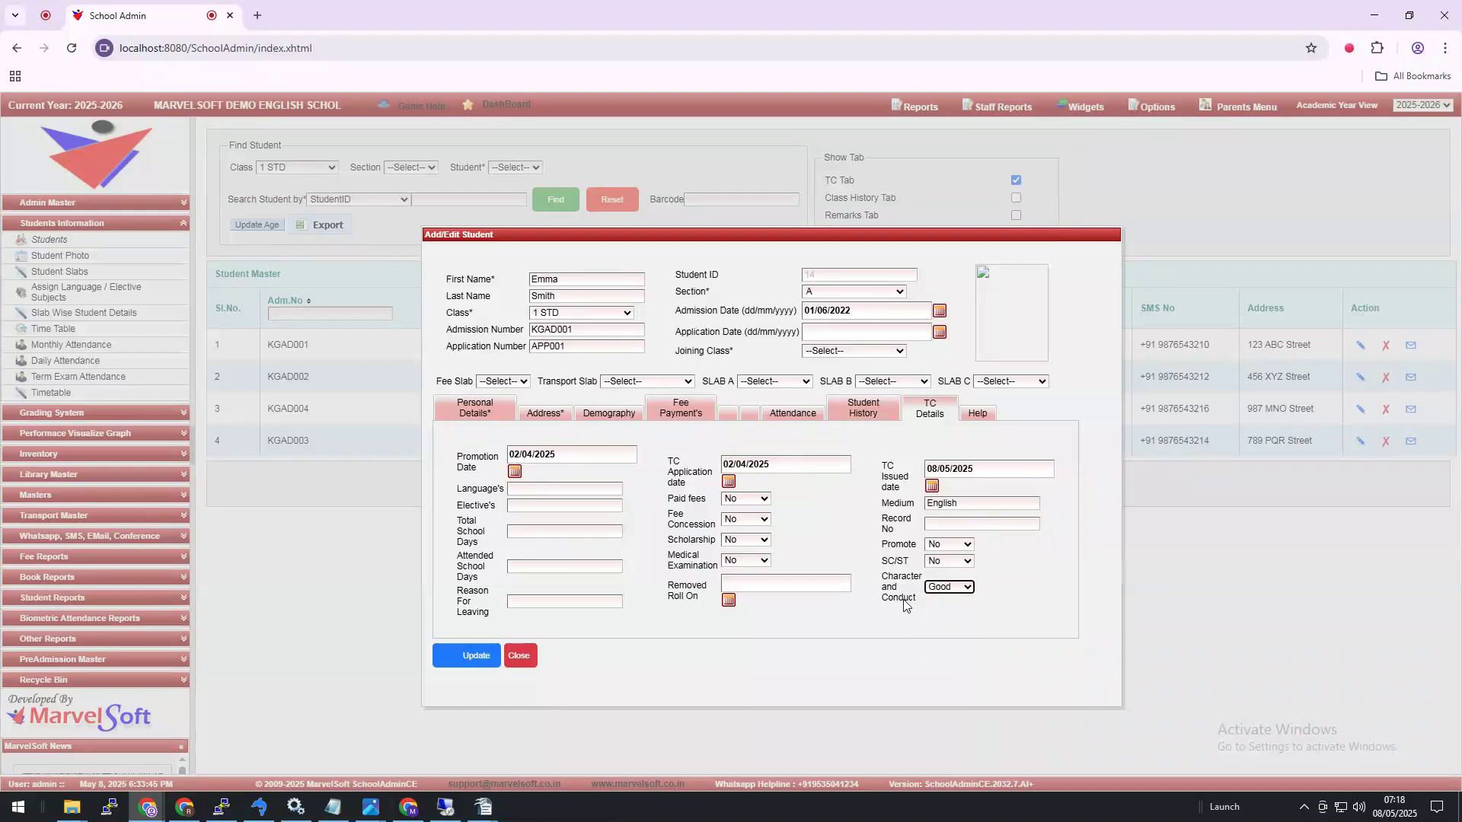
{"action": "left_click", "coordinate": [745, 500]}
{"action": "left_click", "coordinate": [752, 536]}
{"action": "left_click", "coordinate": [751, 539]}
{"action": "left_click", "coordinate": [750, 577]}
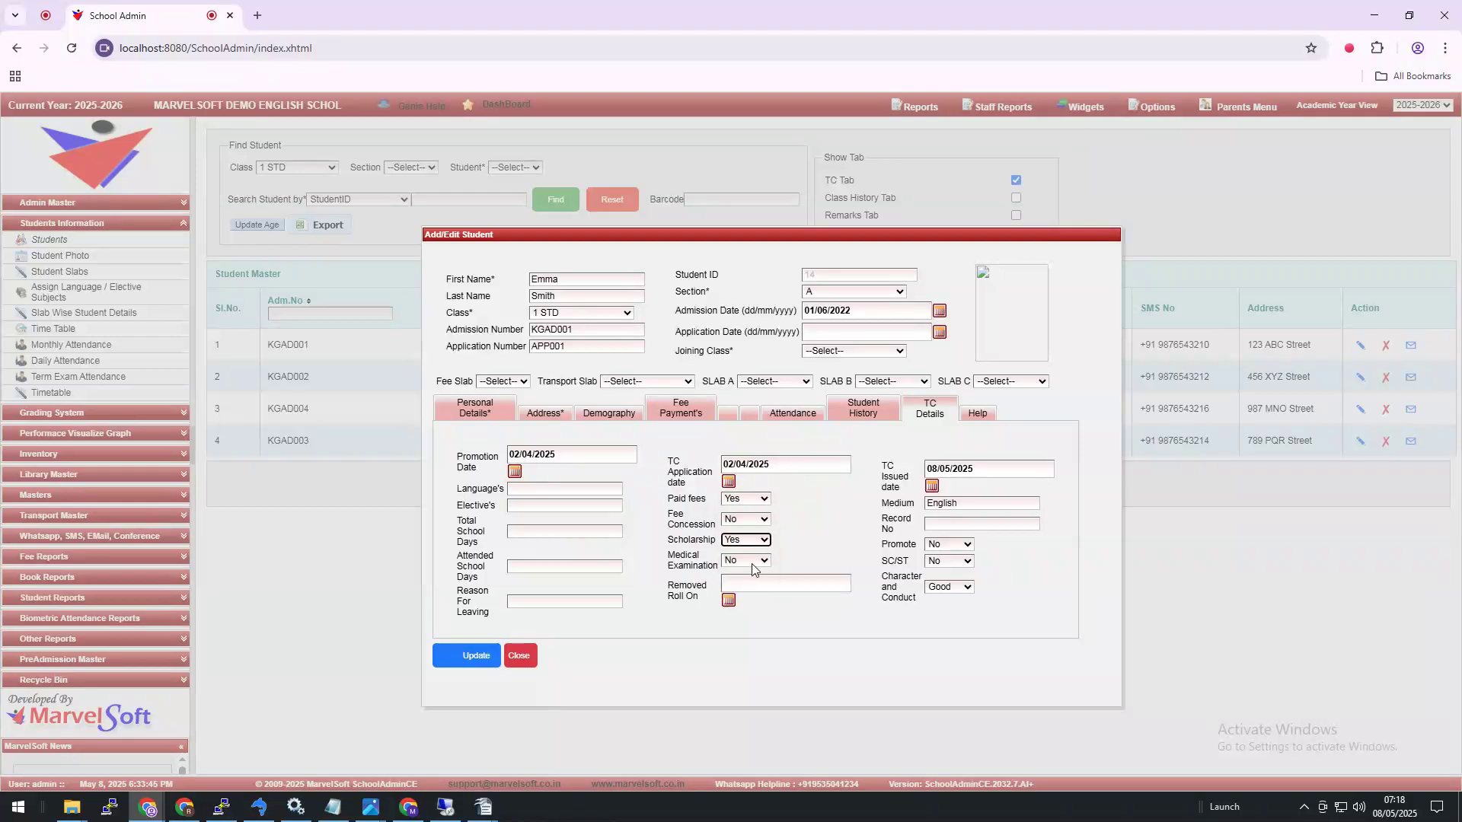
{"action": "left_click", "coordinate": [751, 561]}
{"action": "left_click", "coordinate": [749, 594]}
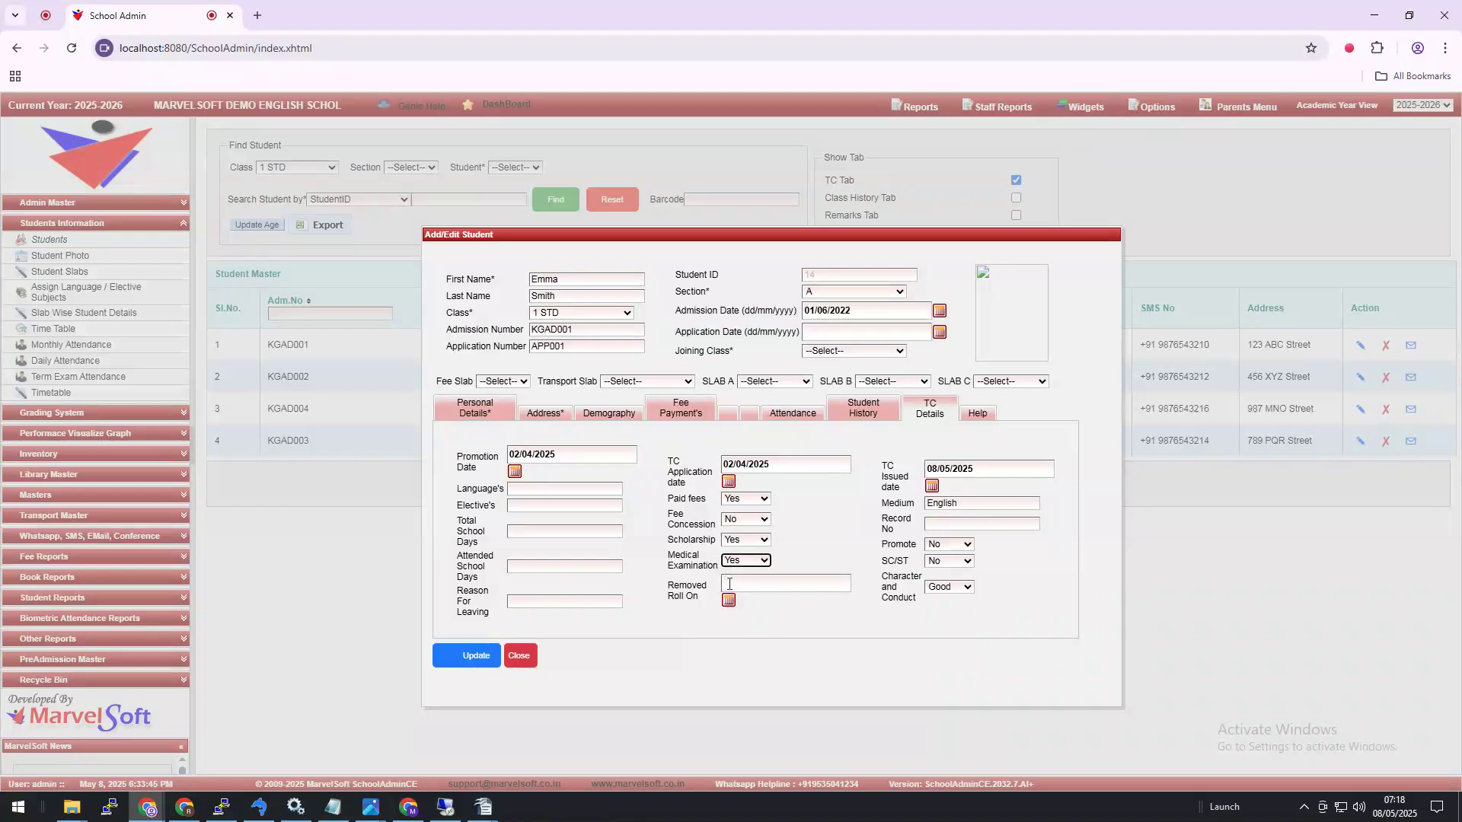
Enter 200 attended school days and 230 total school days in the TC details
{"action": "left_click", "coordinate": [533, 574]}
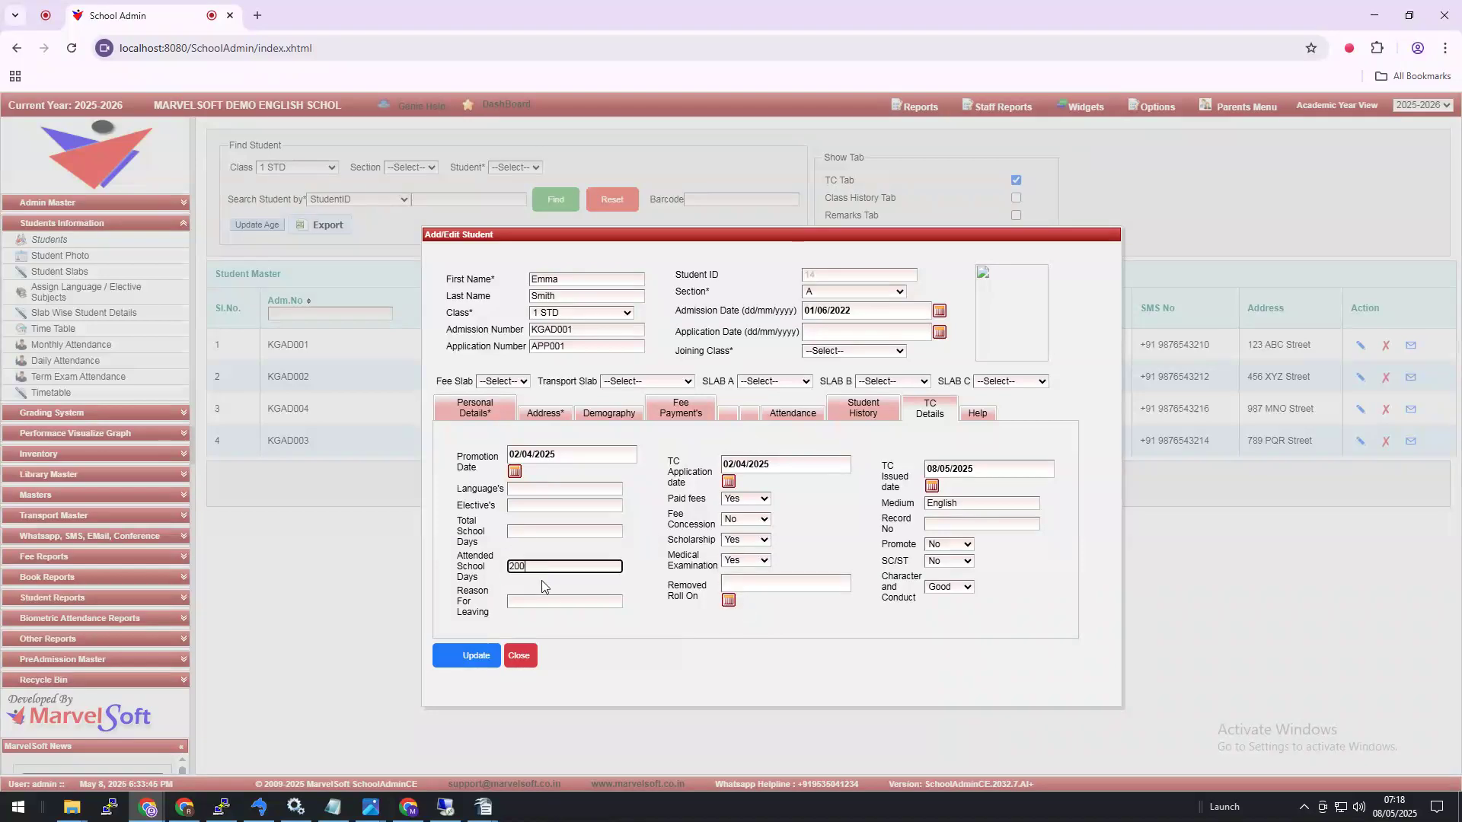
{"action": "type", "text": "200"}
{"action": "left_click", "coordinate": [512, 531]}
{"action": "type", "text": "2"}
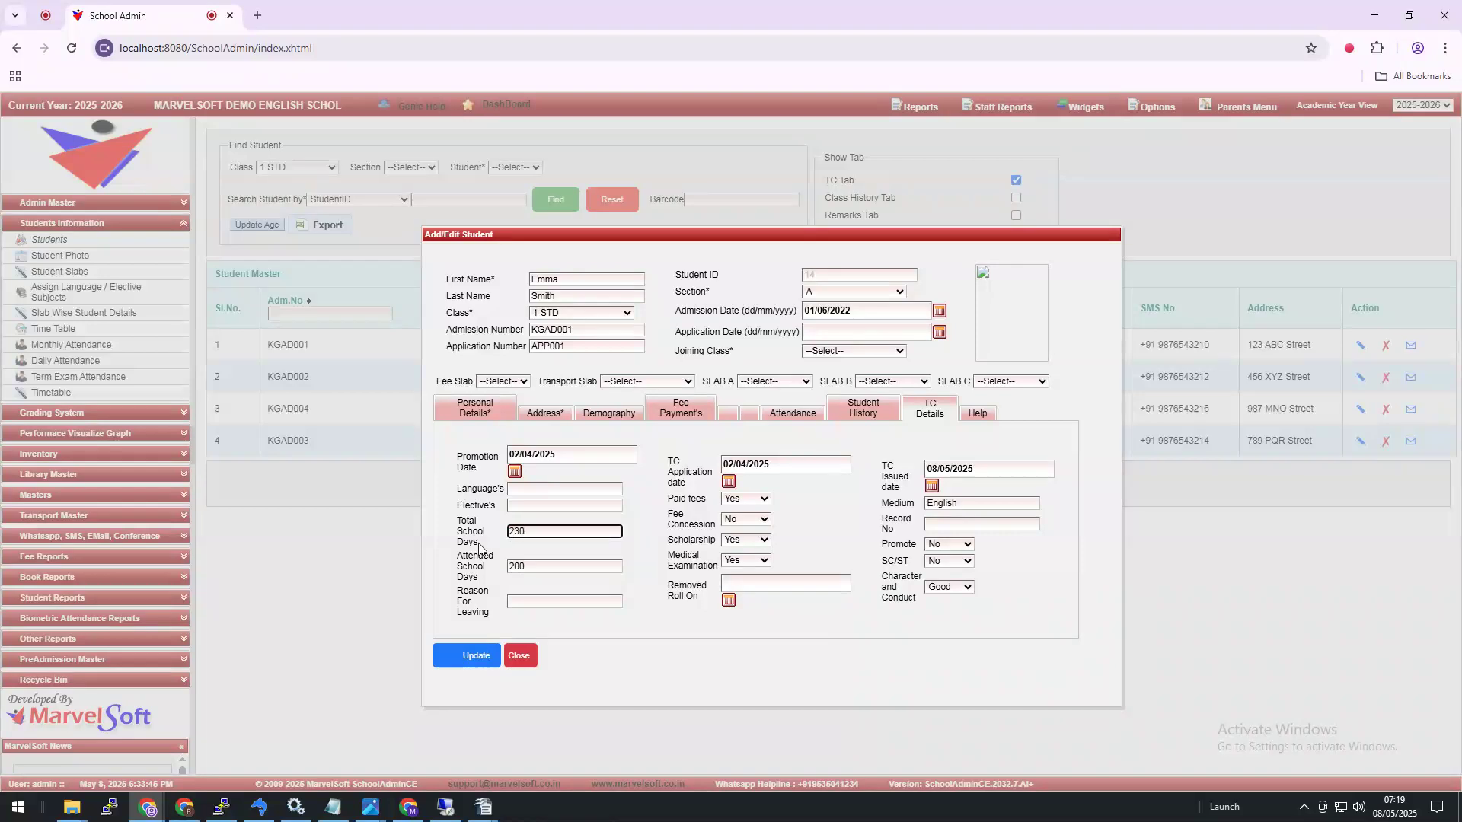
{"action": "type", "text": "30"}
Enter ENGLISH, SANCRIT as the student's languages and SOCIAL INTELLIGENCE as the elective
{"action": "left_click", "coordinate": [537, 488]}
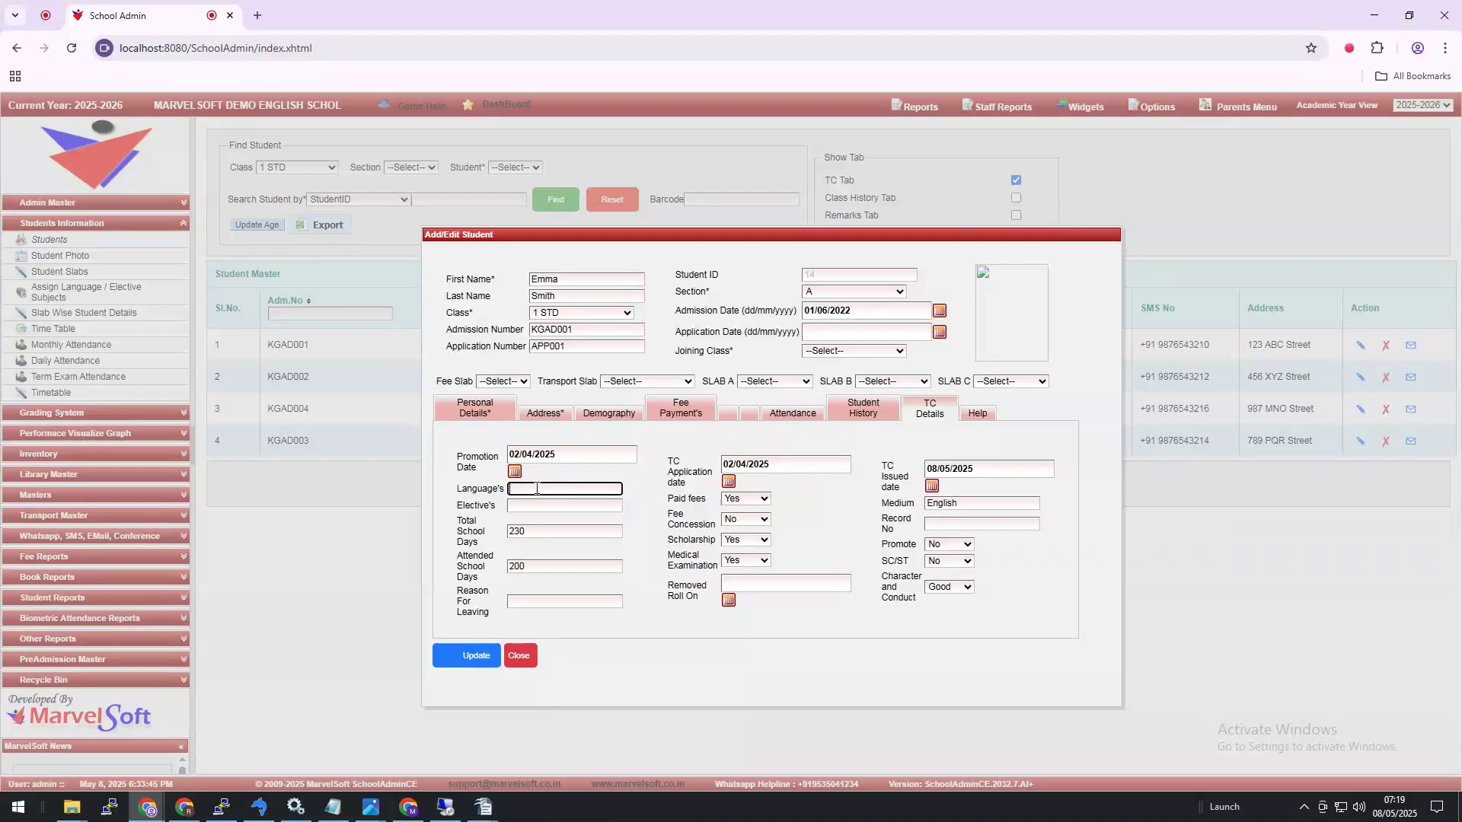
{"action": "type", "text": "ENGLISH, SANCRIT"}
{"action": "key", "text": "Tab"}
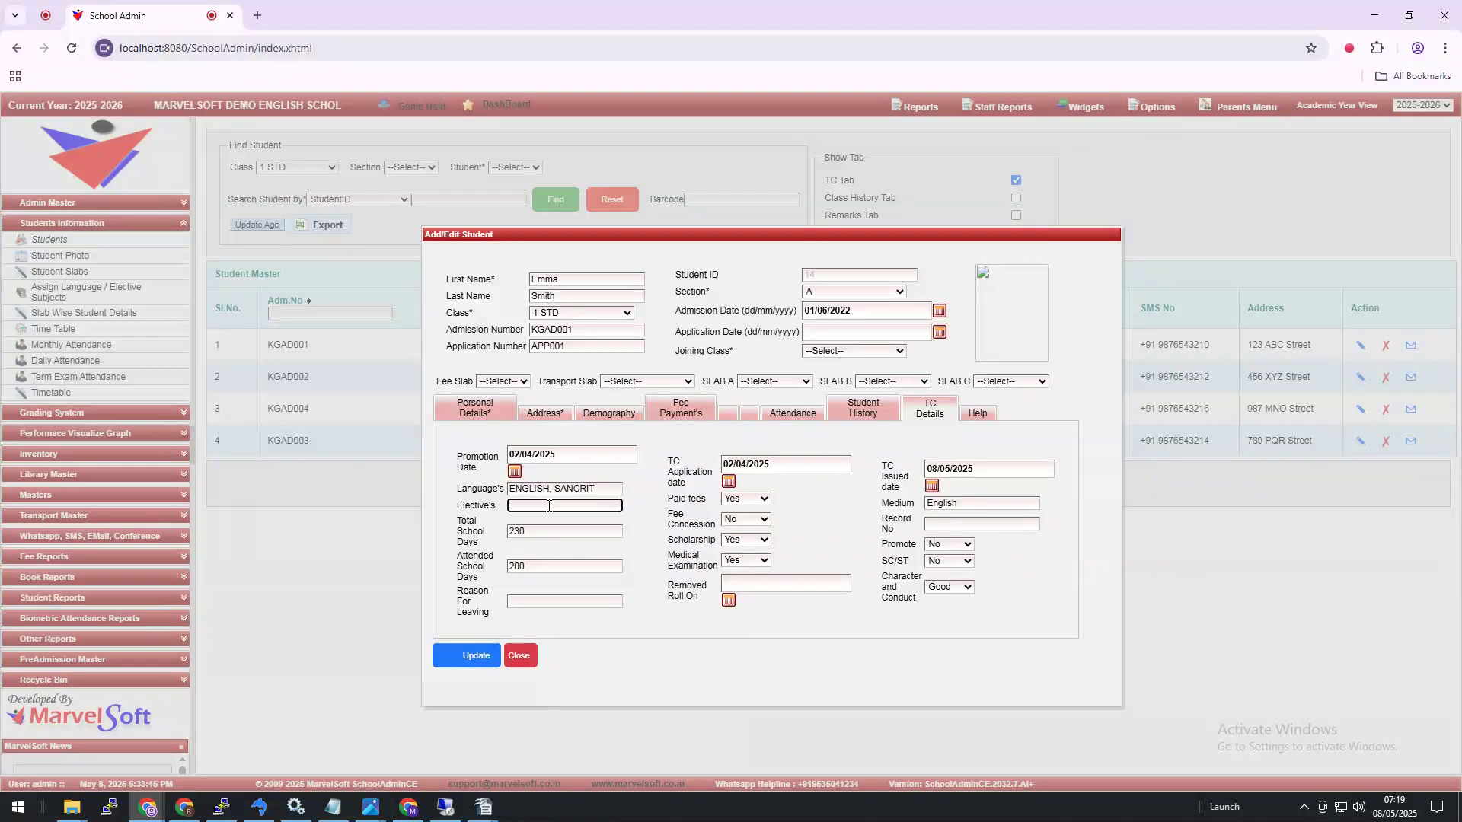
{"action": "type", "text": "SOCIAL INTELLIGENCE"}
In the student history, mark the student as transferred with certificates furnished and enter 2025/01 as the current school TC number
{"action": "left_click", "coordinate": [601, 414]}
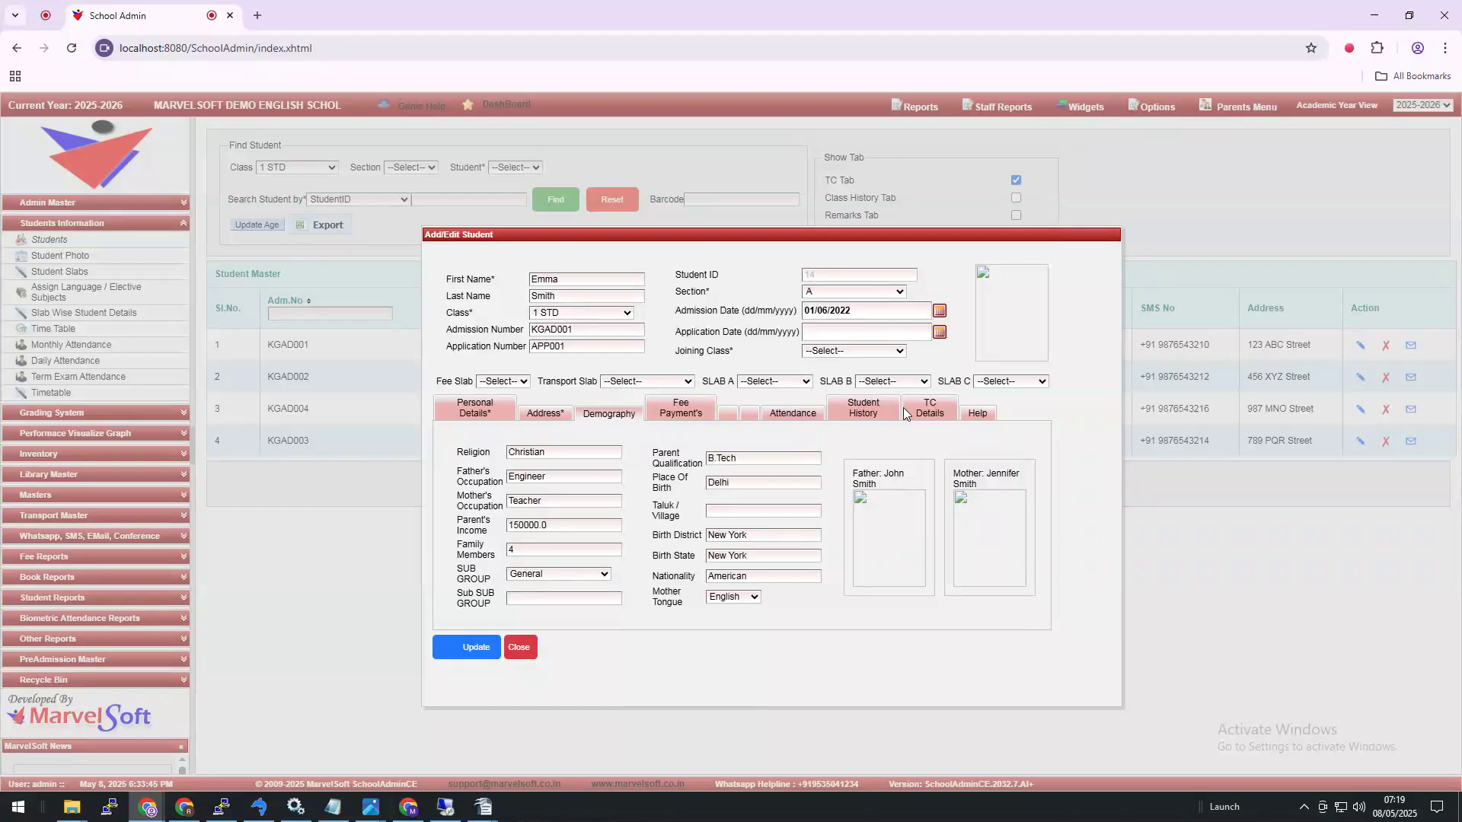
{"action": "left_click", "coordinate": [875, 411]}
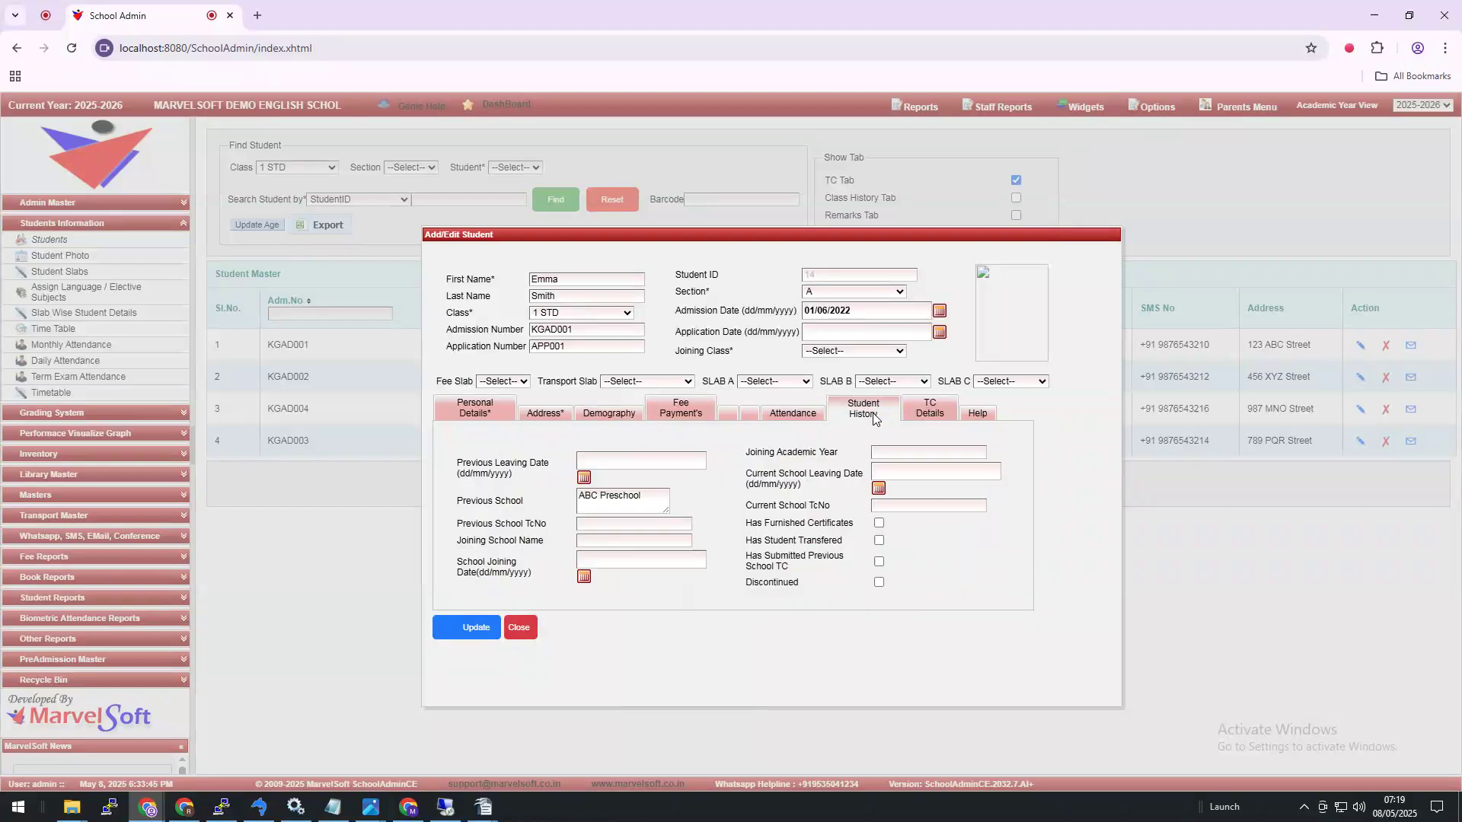
{"action": "left_click", "coordinate": [879, 541]}
{"action": "left_click", "coordinate": [892, 506]}
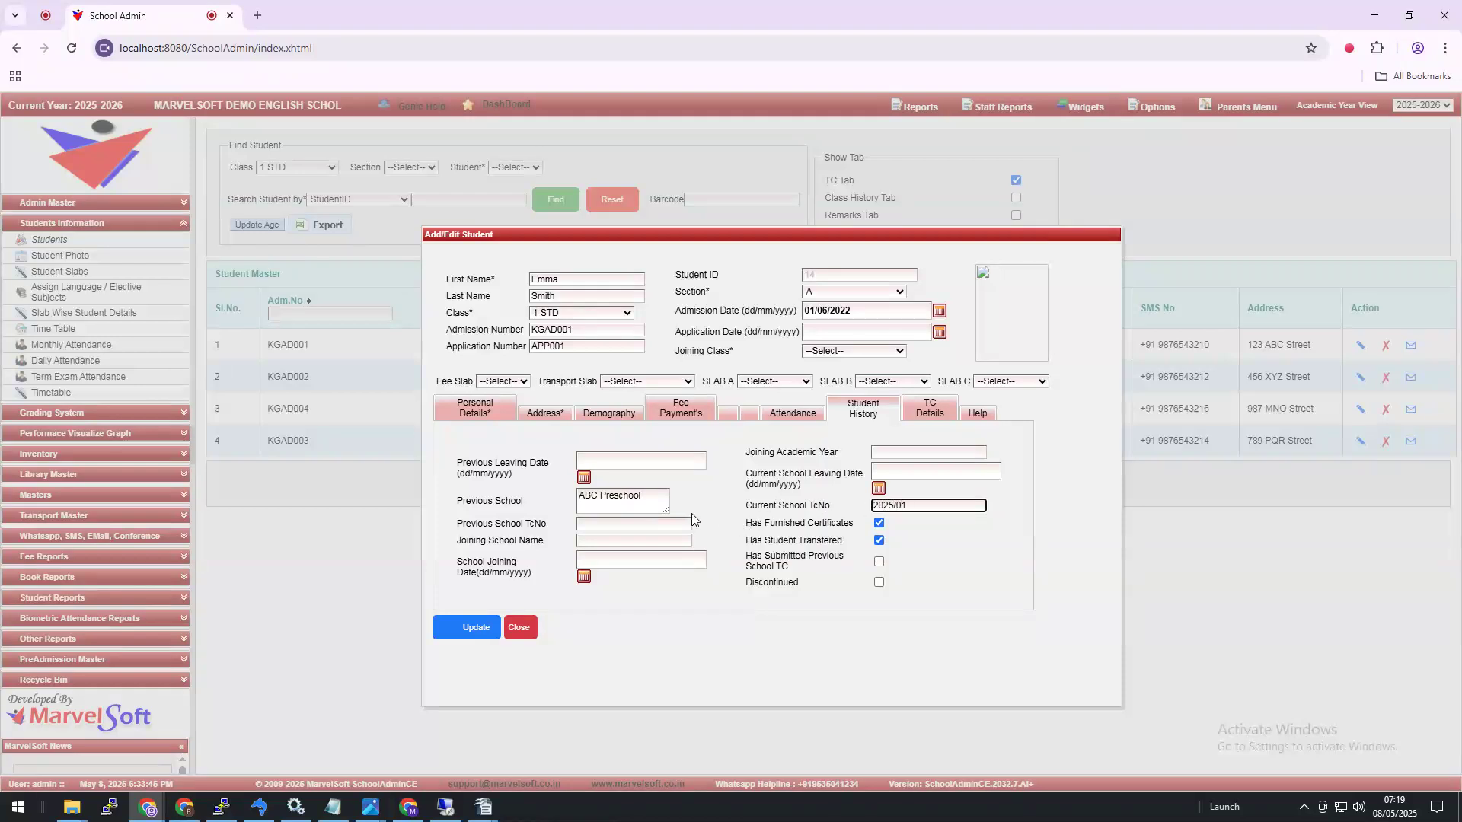
{"action": "left_click", "coordinate": [642, 524]}
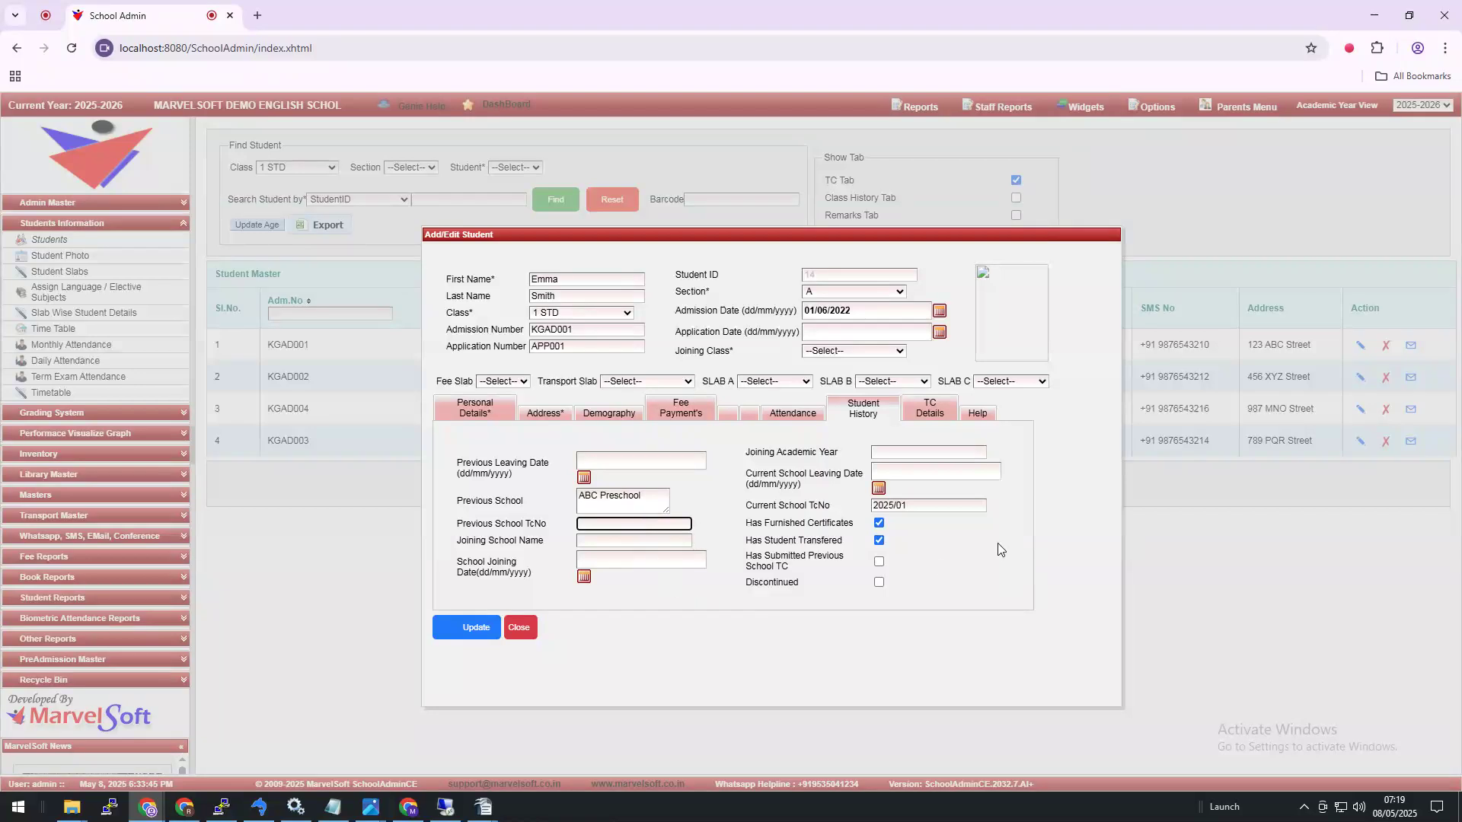
Set the student's joining class to LKG and save the updated student record
{"action": "left_click", "coordinate": [476, 629]}
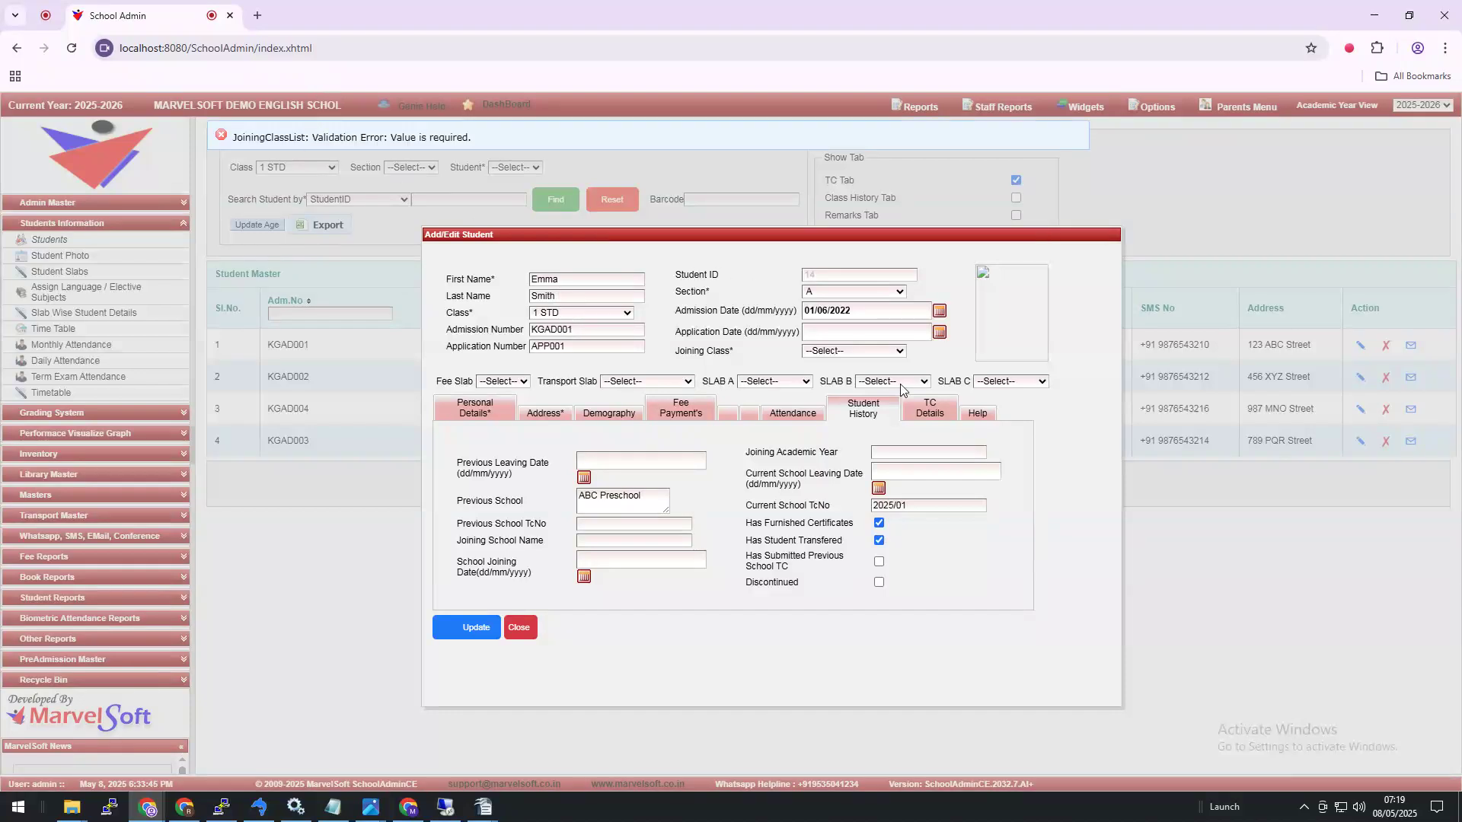
{"action": "left_click", "coordinate": [875, 354]}
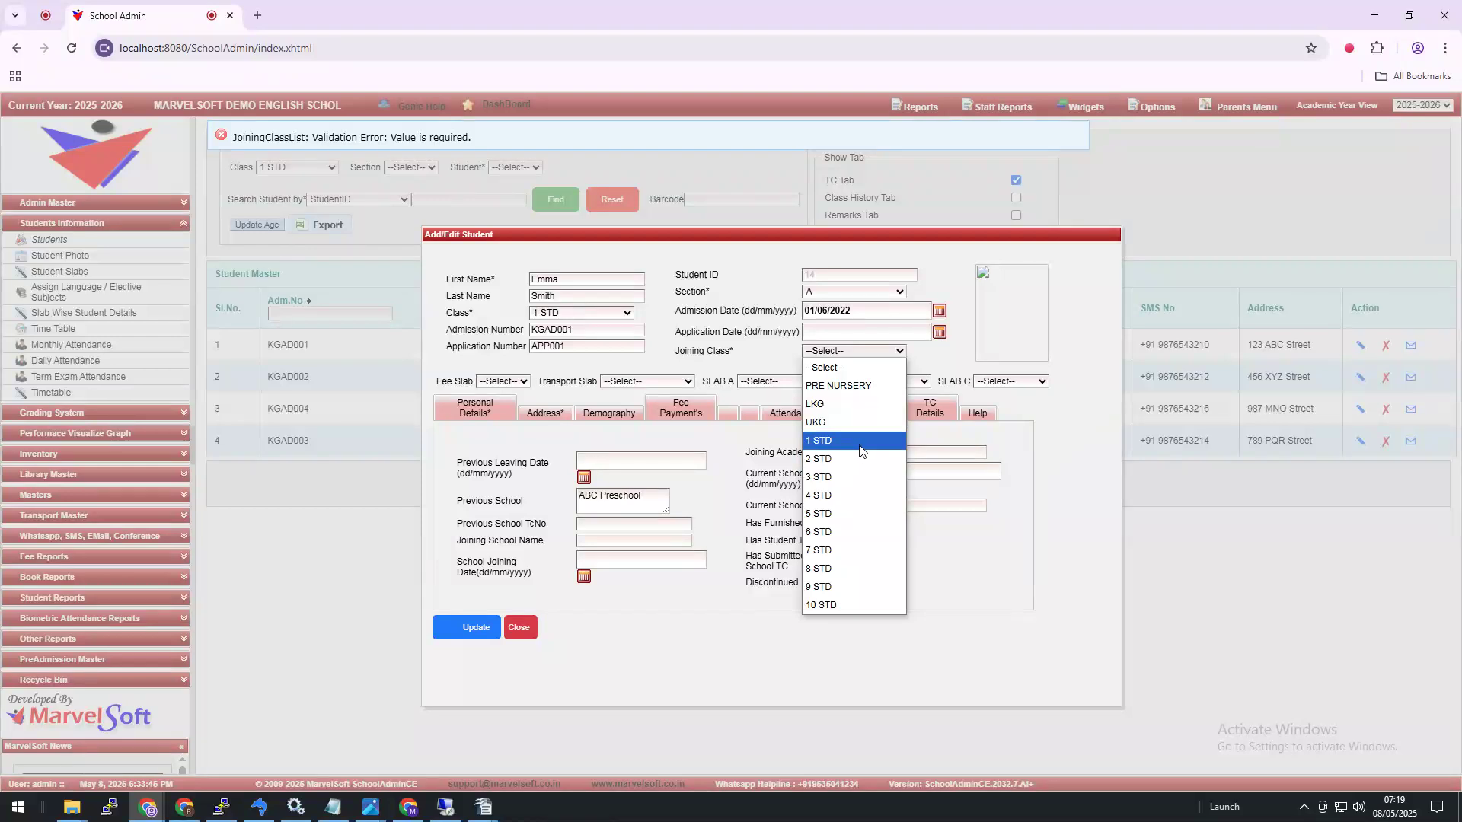
{"action": "left_click", "coordinate": [860, 442]}
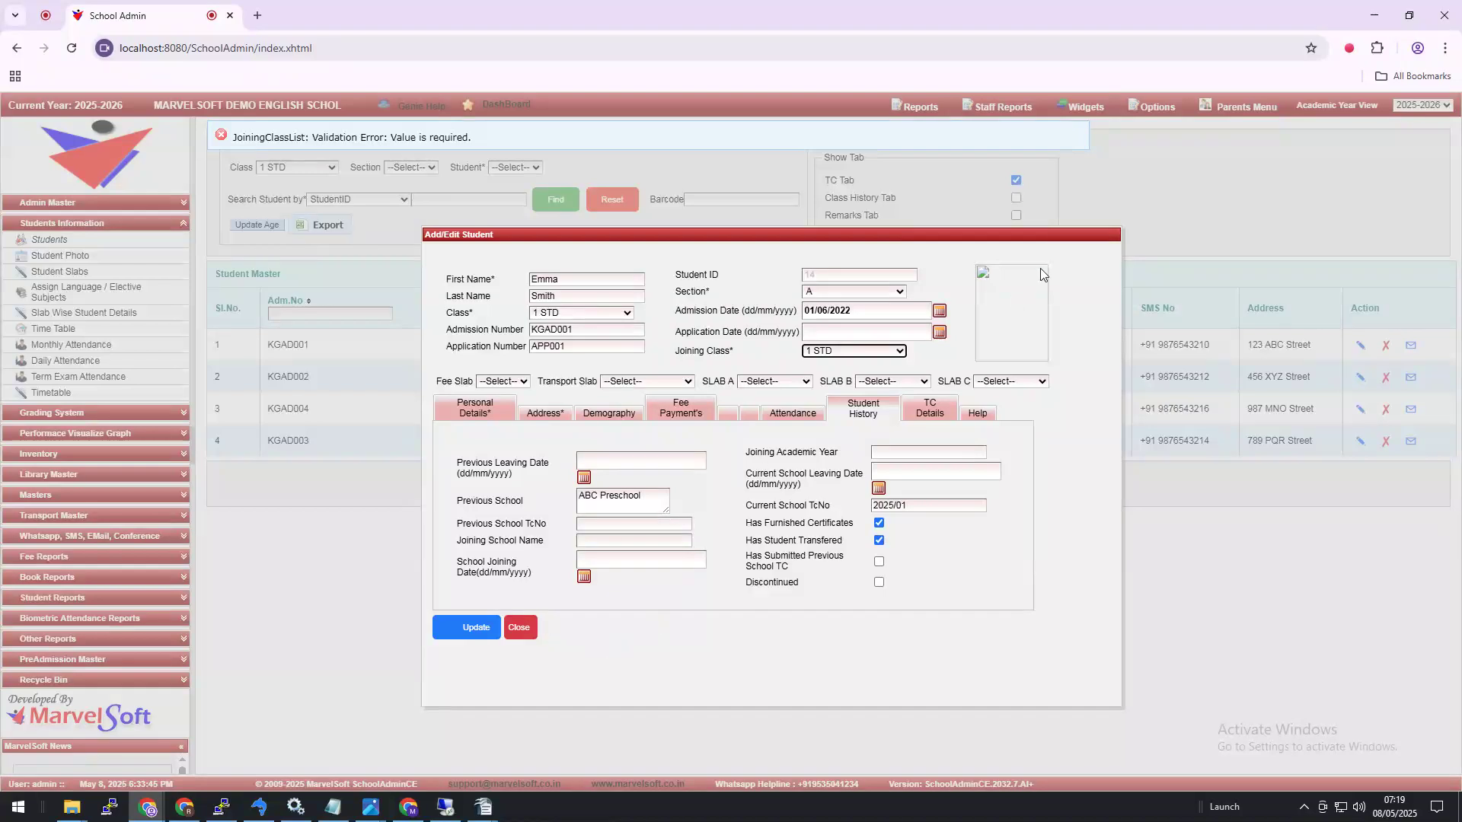
{"action": "left_click", "coordinate": [857, 351]}
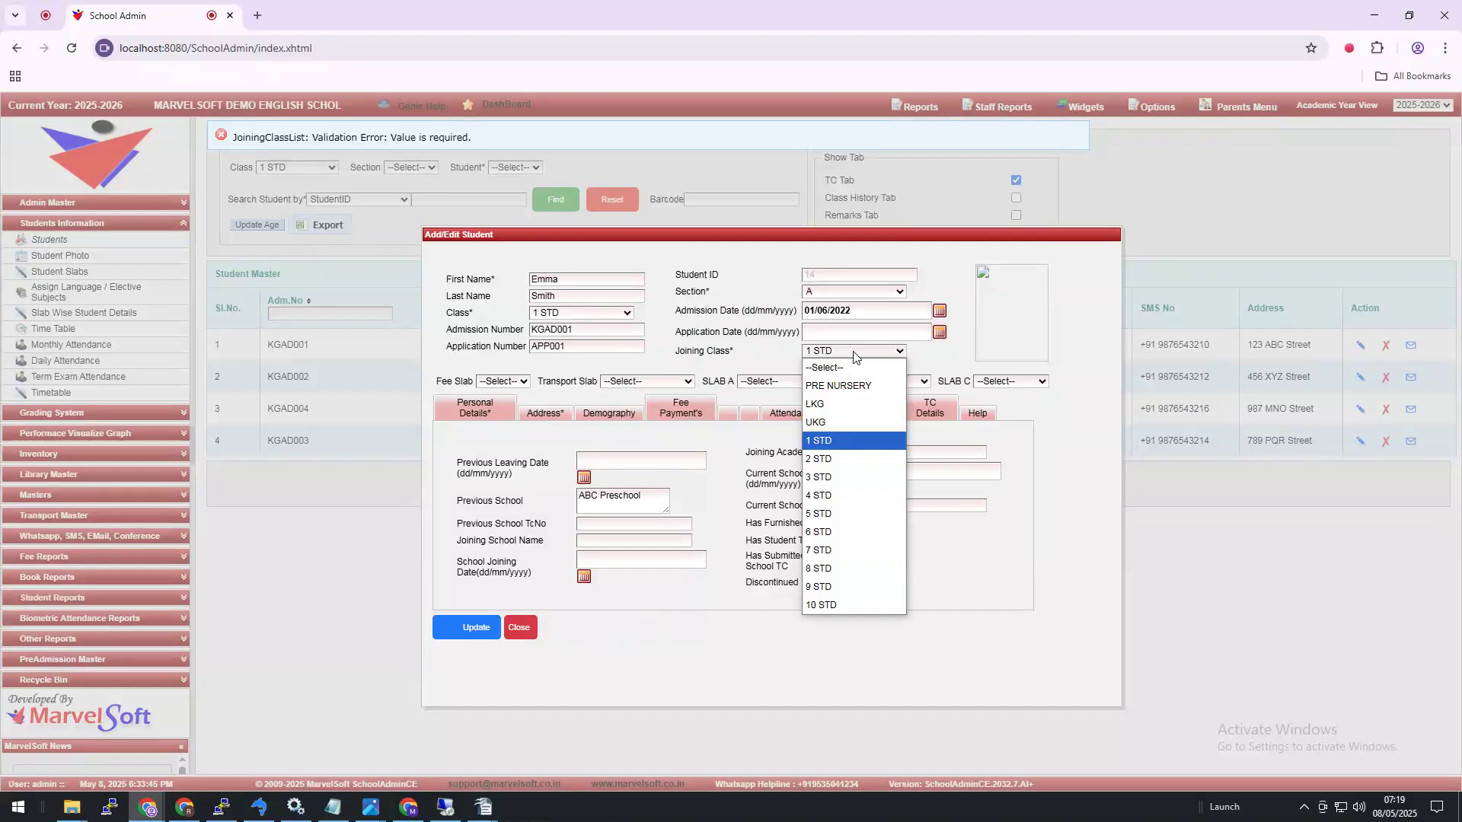
{"action": "left_click", "coordinate": [845, 404]}
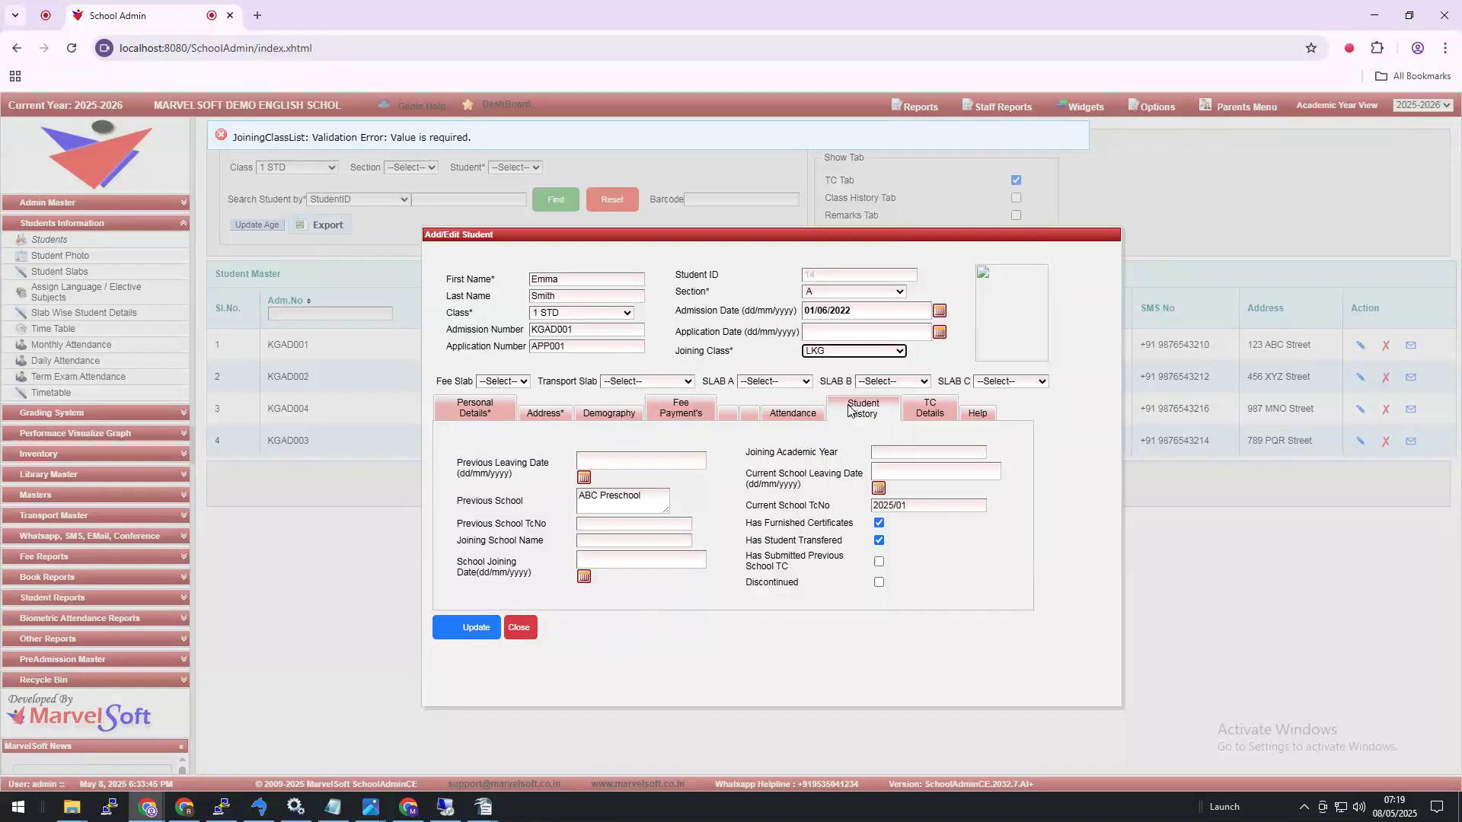
{"action": "left_click", "coordinate": [463, 631]}
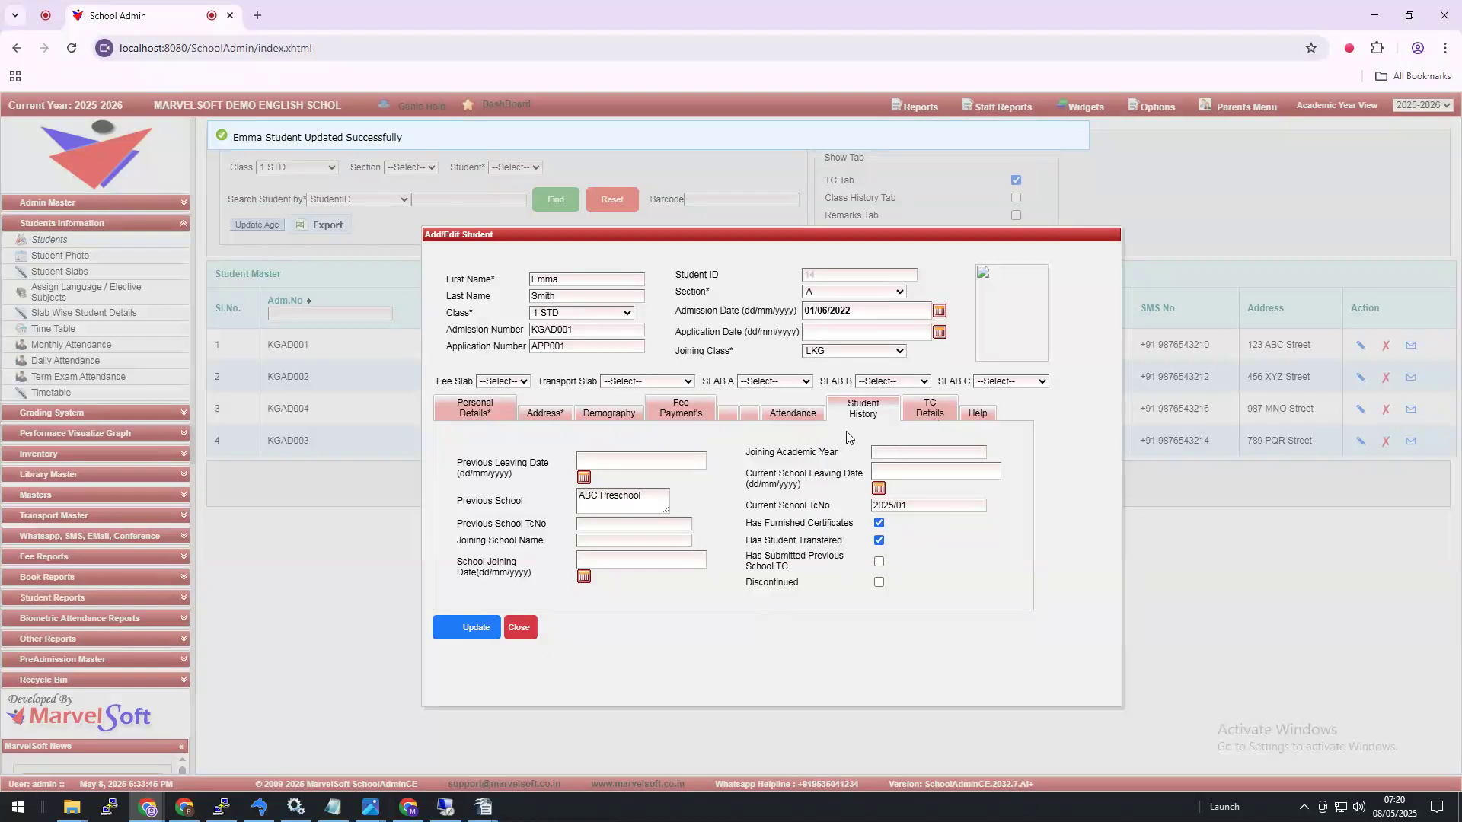
Review the student's saved TC details, including the fee concession options, and close the student record
{"action": "left_click", "coordinate": [925, 412]}
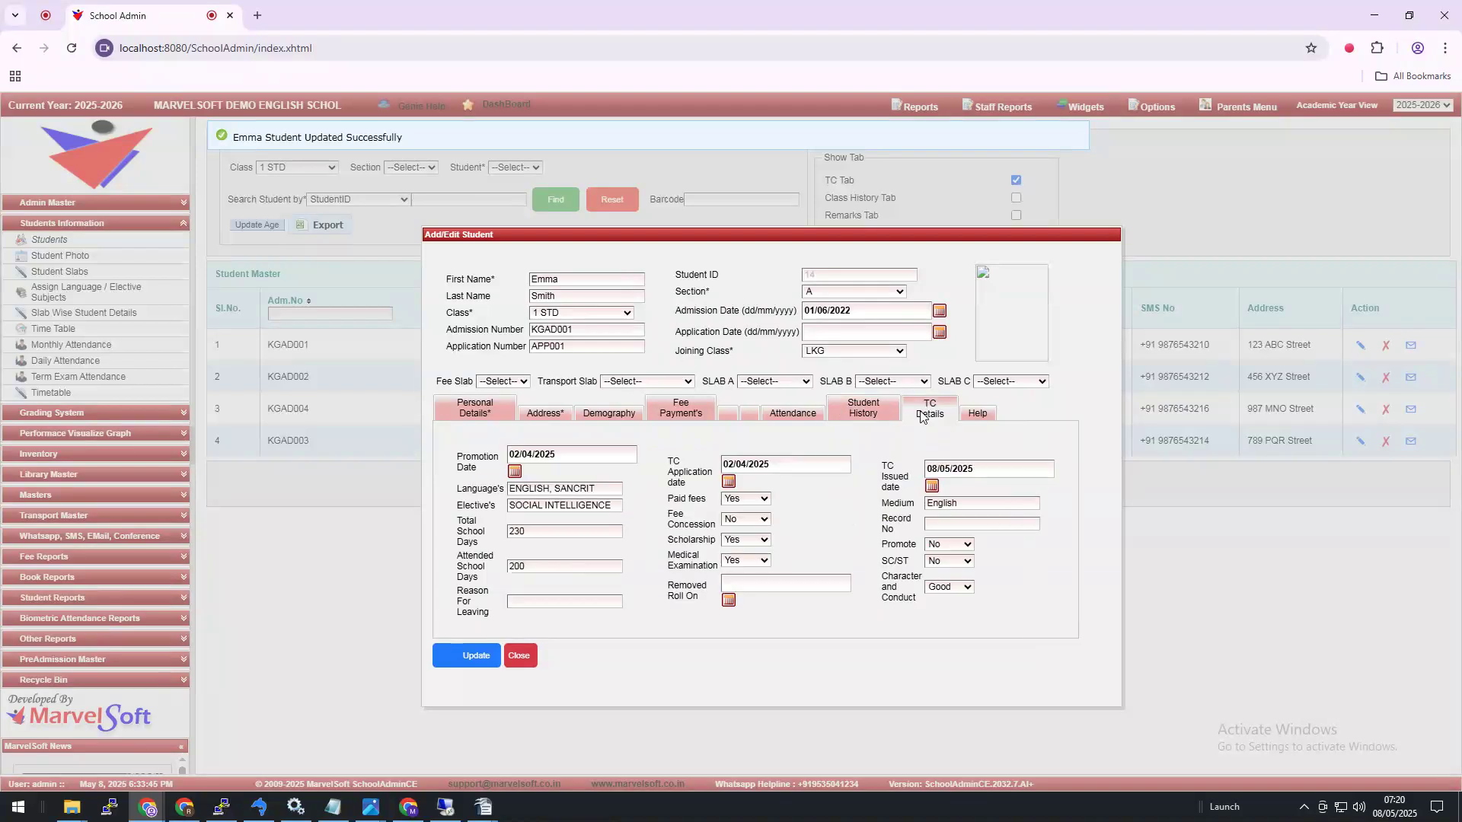
{"action": "left_click", "coordinate": [744, 522]}
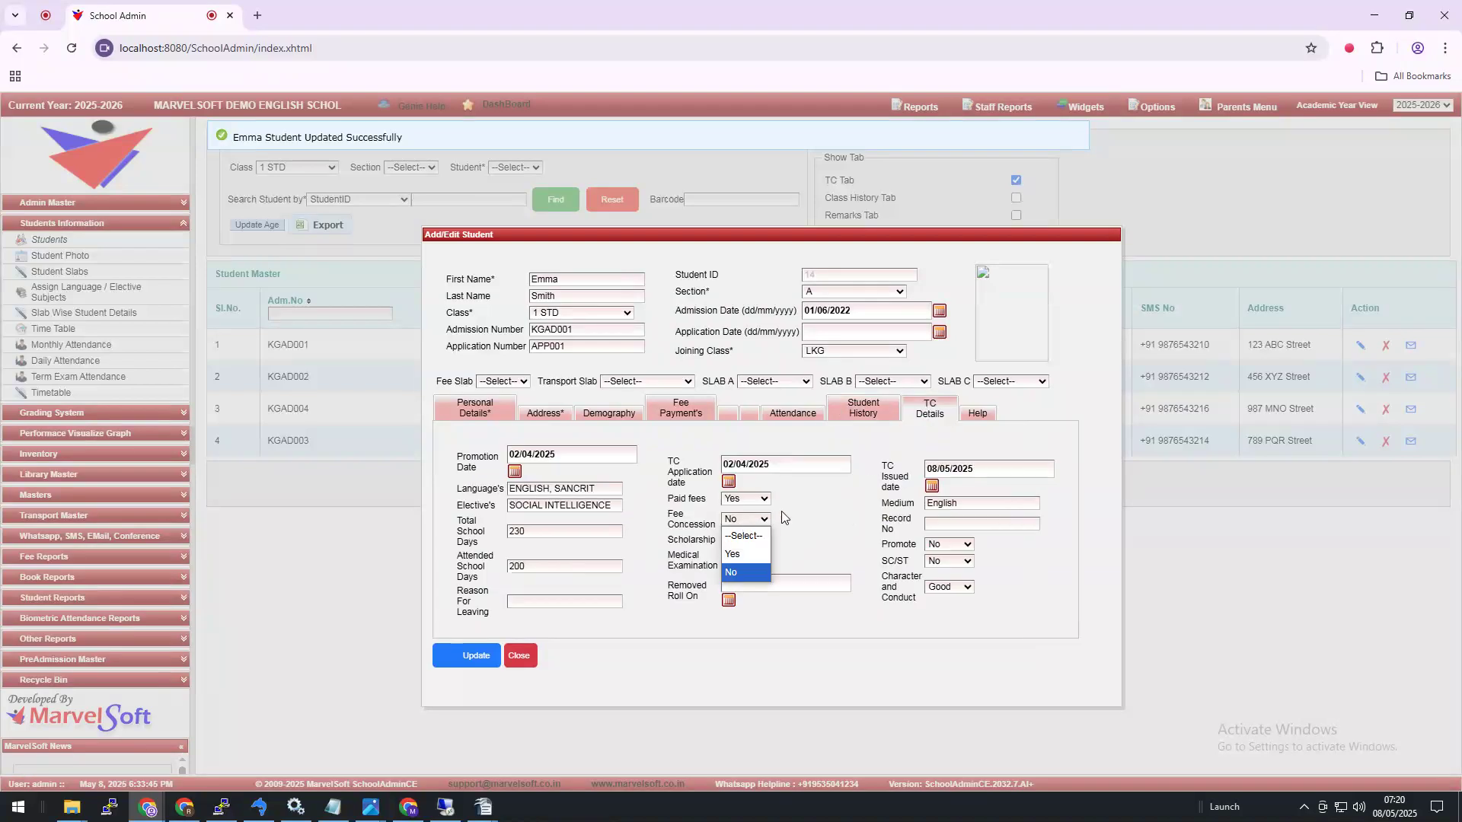
{"action": "left_click", "coordinate": [782, 513]}
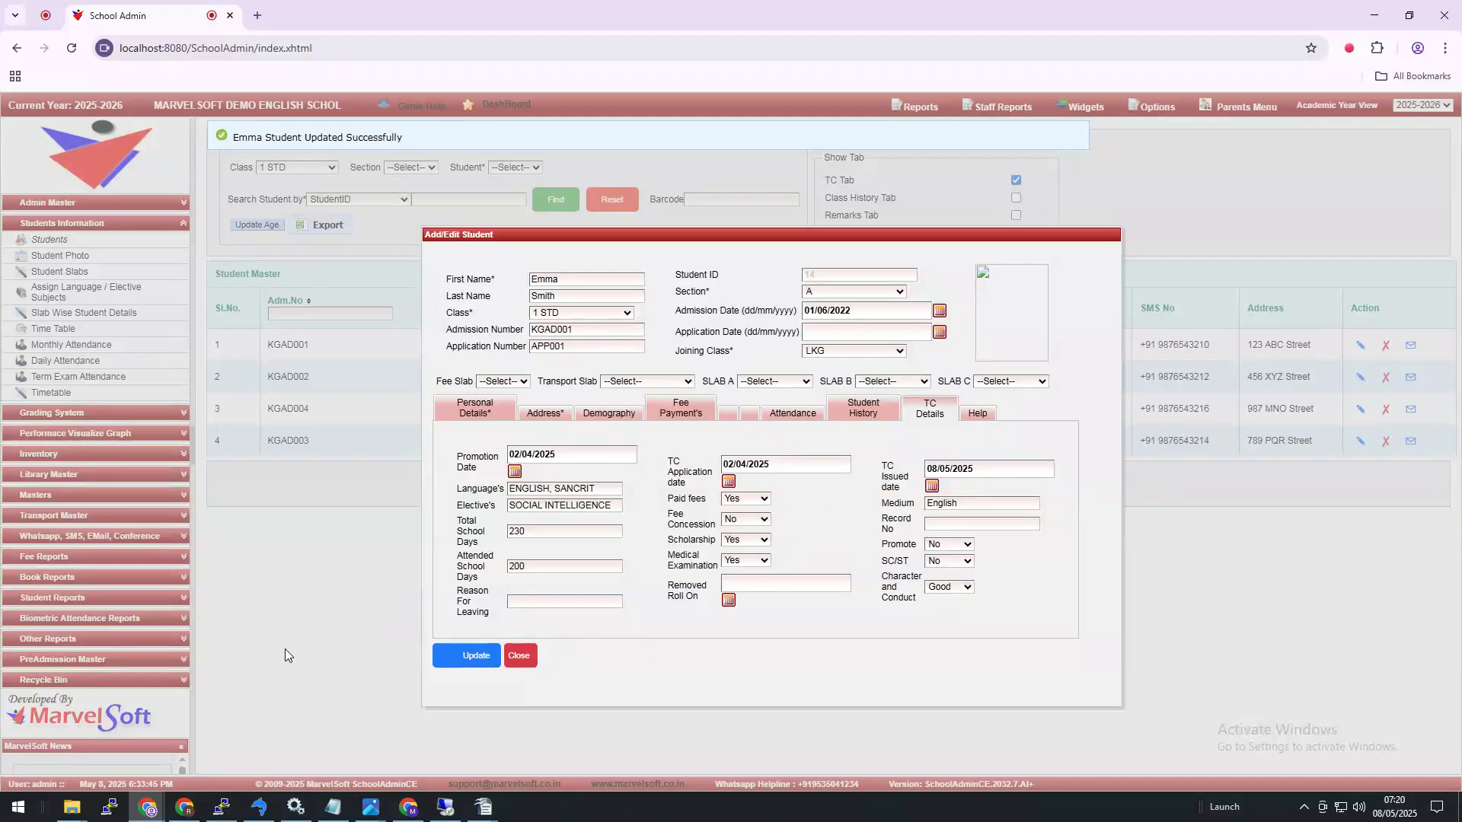
{"action": "left_click", "coordinate": [518, 656]}
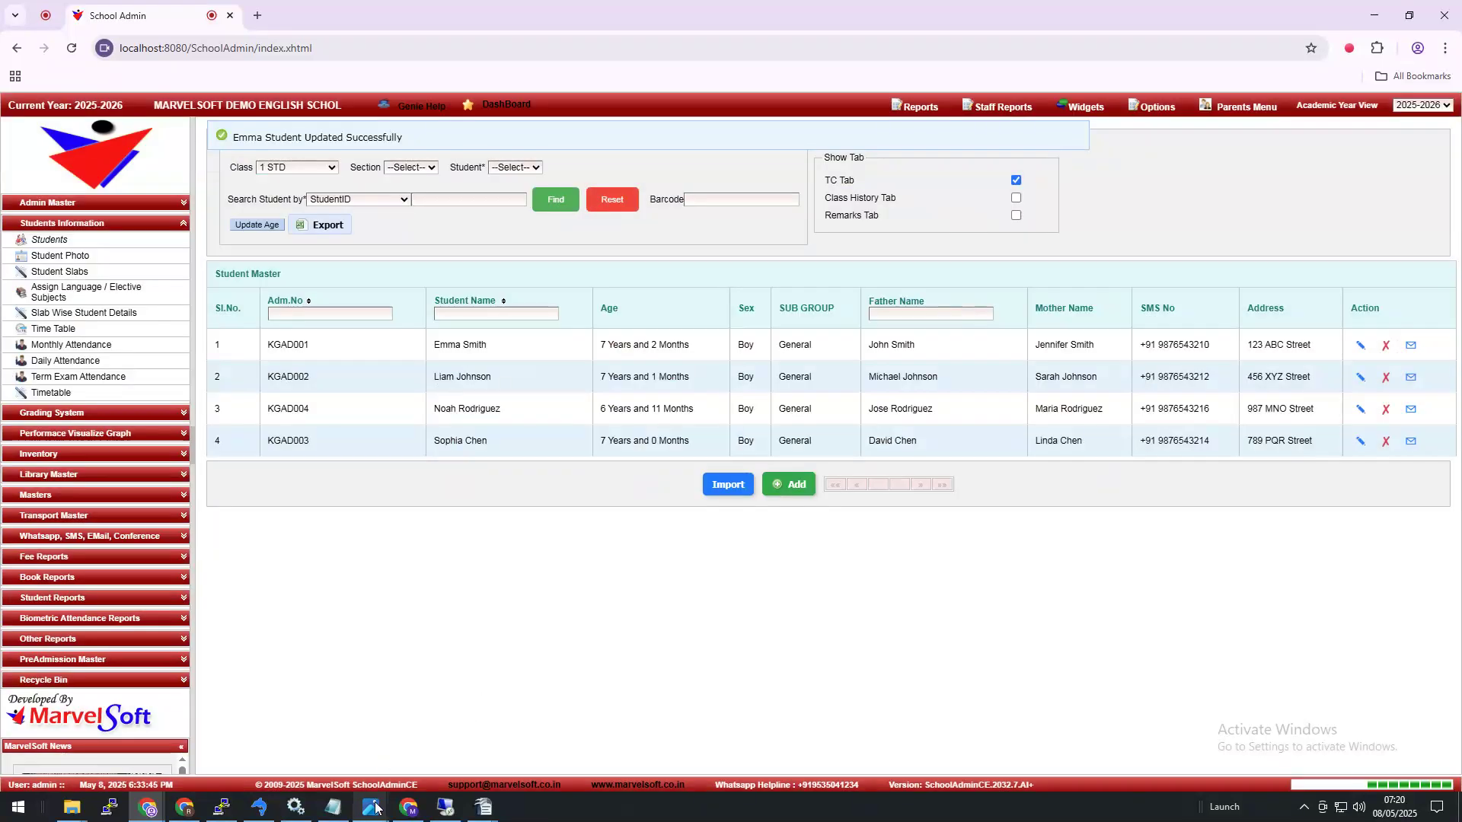
View the tc-topics.png topic list in the image viewer and return to School Admin in Chrome
{"action": "mouse_move", "coordinate": [373, 807]}
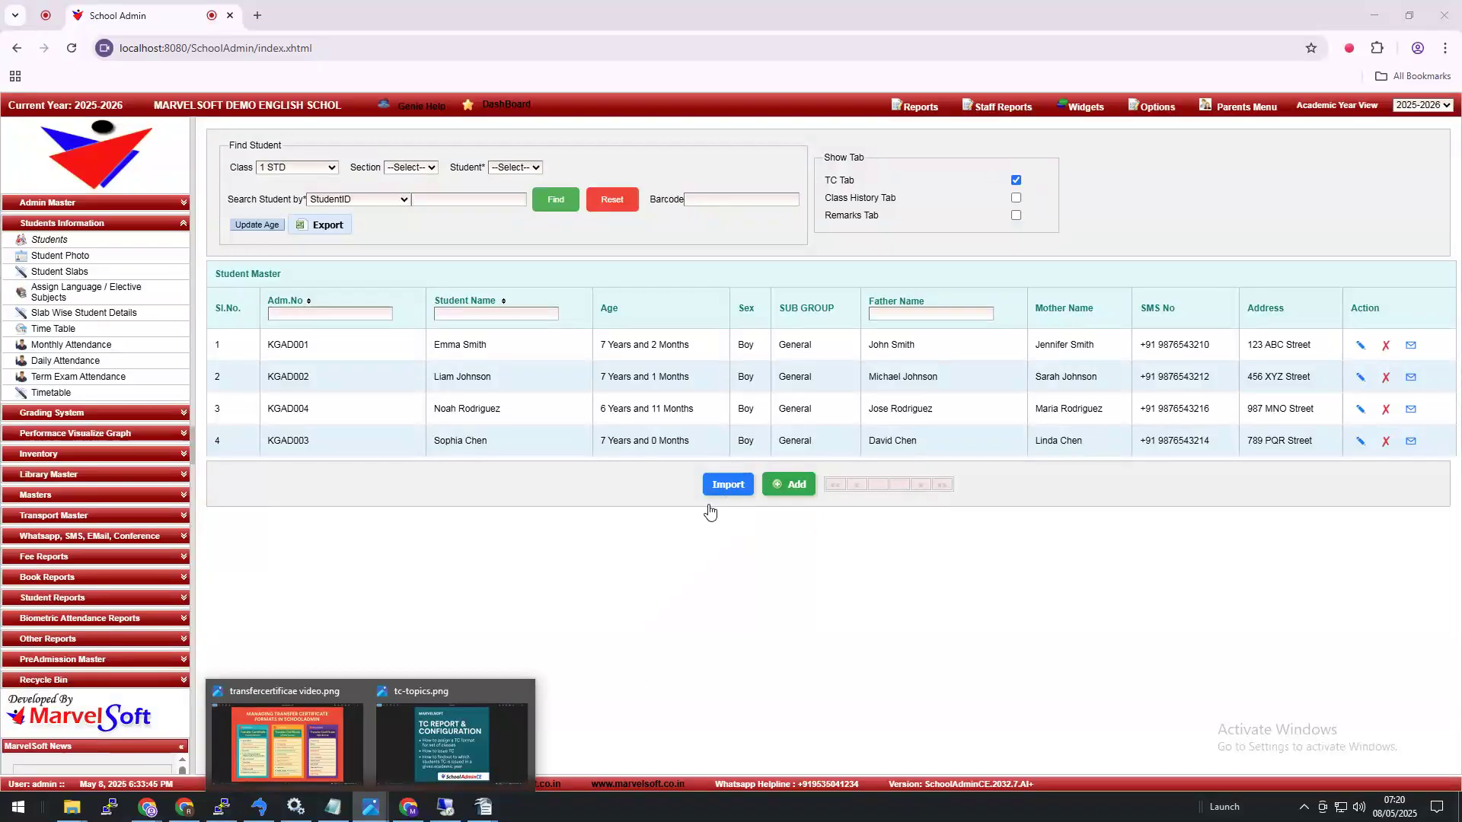
{"action": "left_click", "coordinate": [502, 732]}
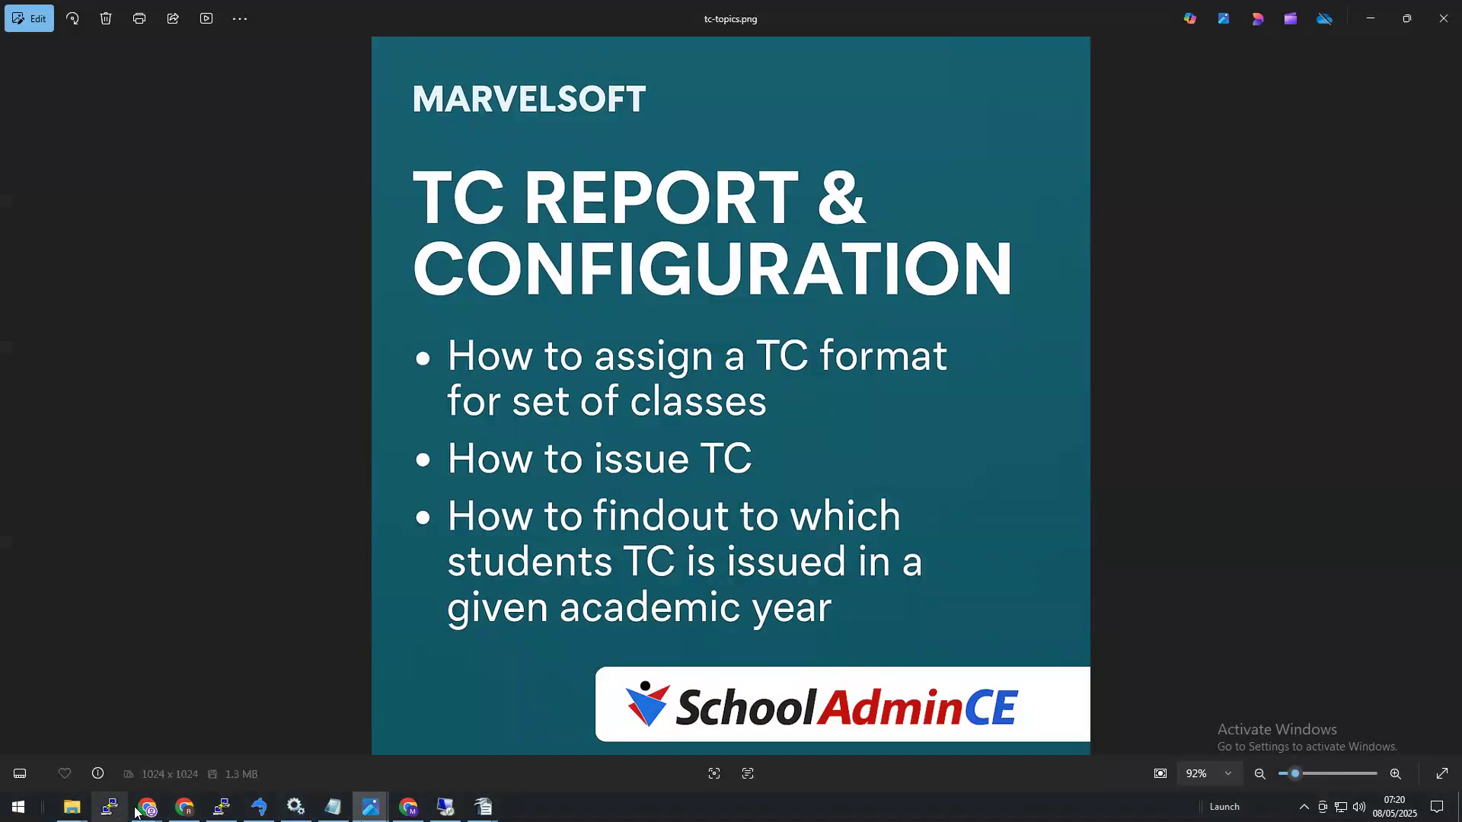
{"action": "mouse_move", "coordinate": [134, 812]}
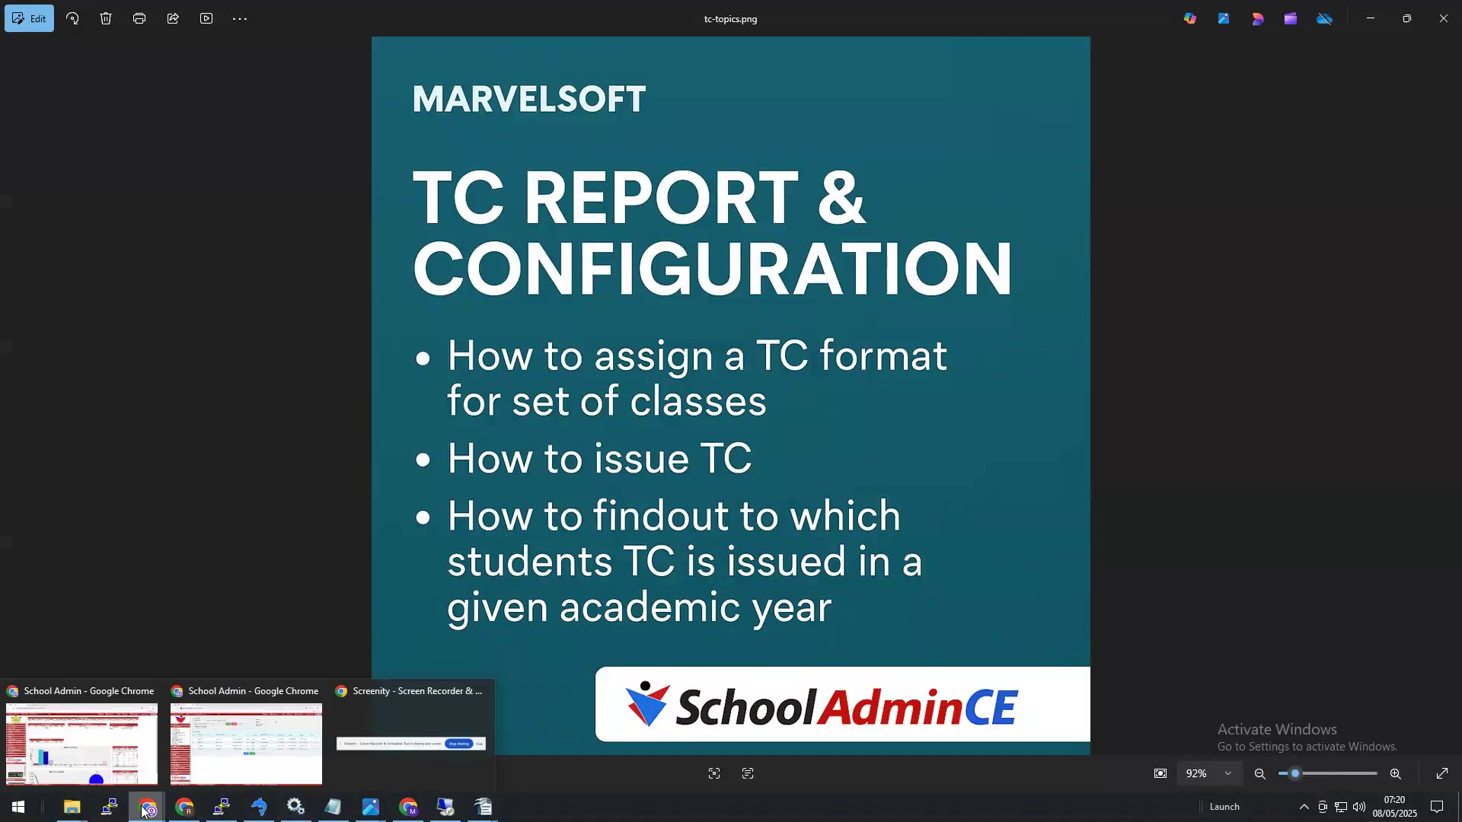
{"action": "left_click", "coordinate": [228, 750]}
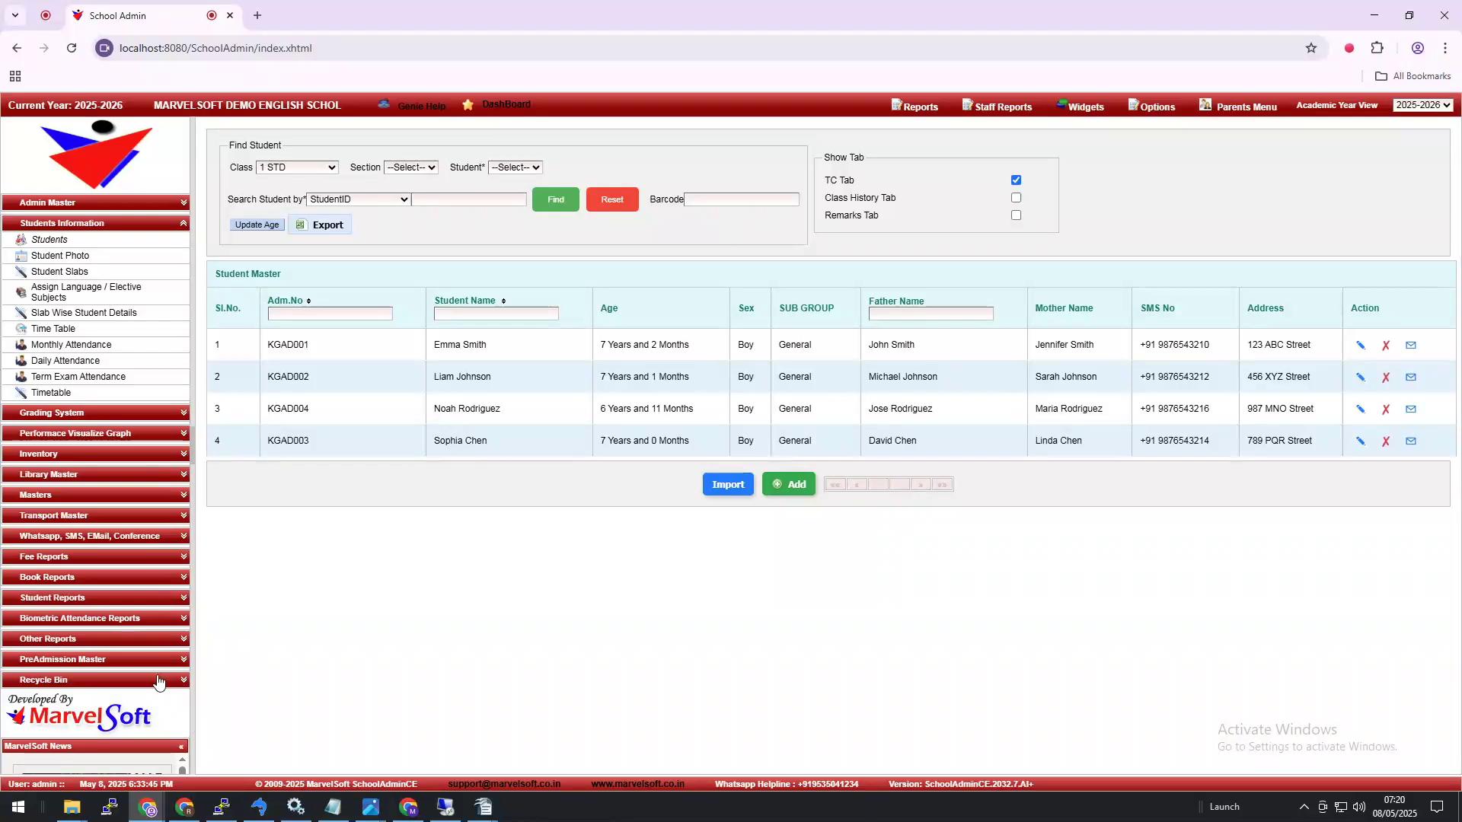
Open the TC Issued Students report and generate its preview for the current academic year
{"action": "left_click", "coordinate": [76, 638]}
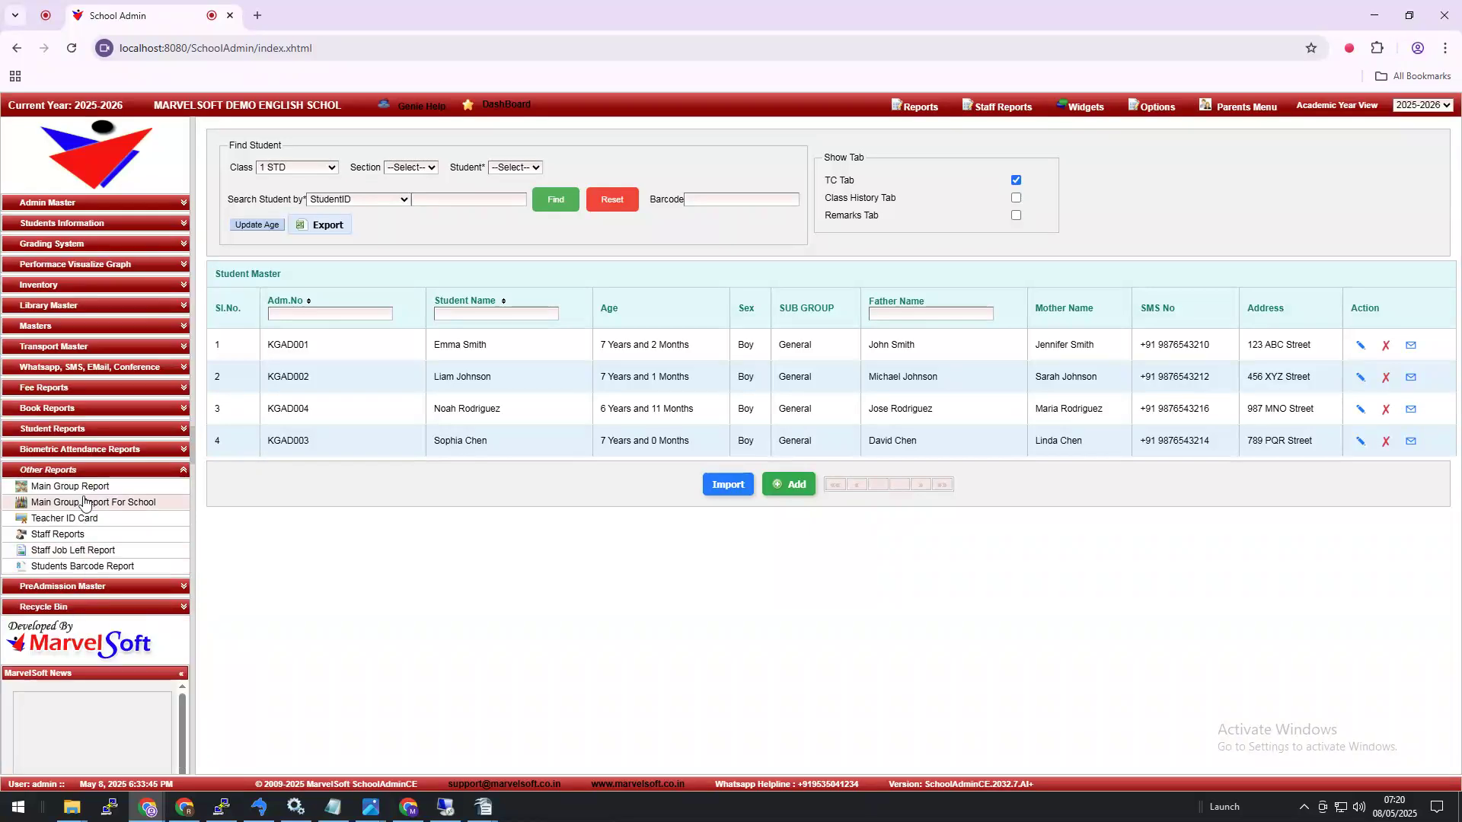
{"action": "left_click", "coordinate": [66, 428]}
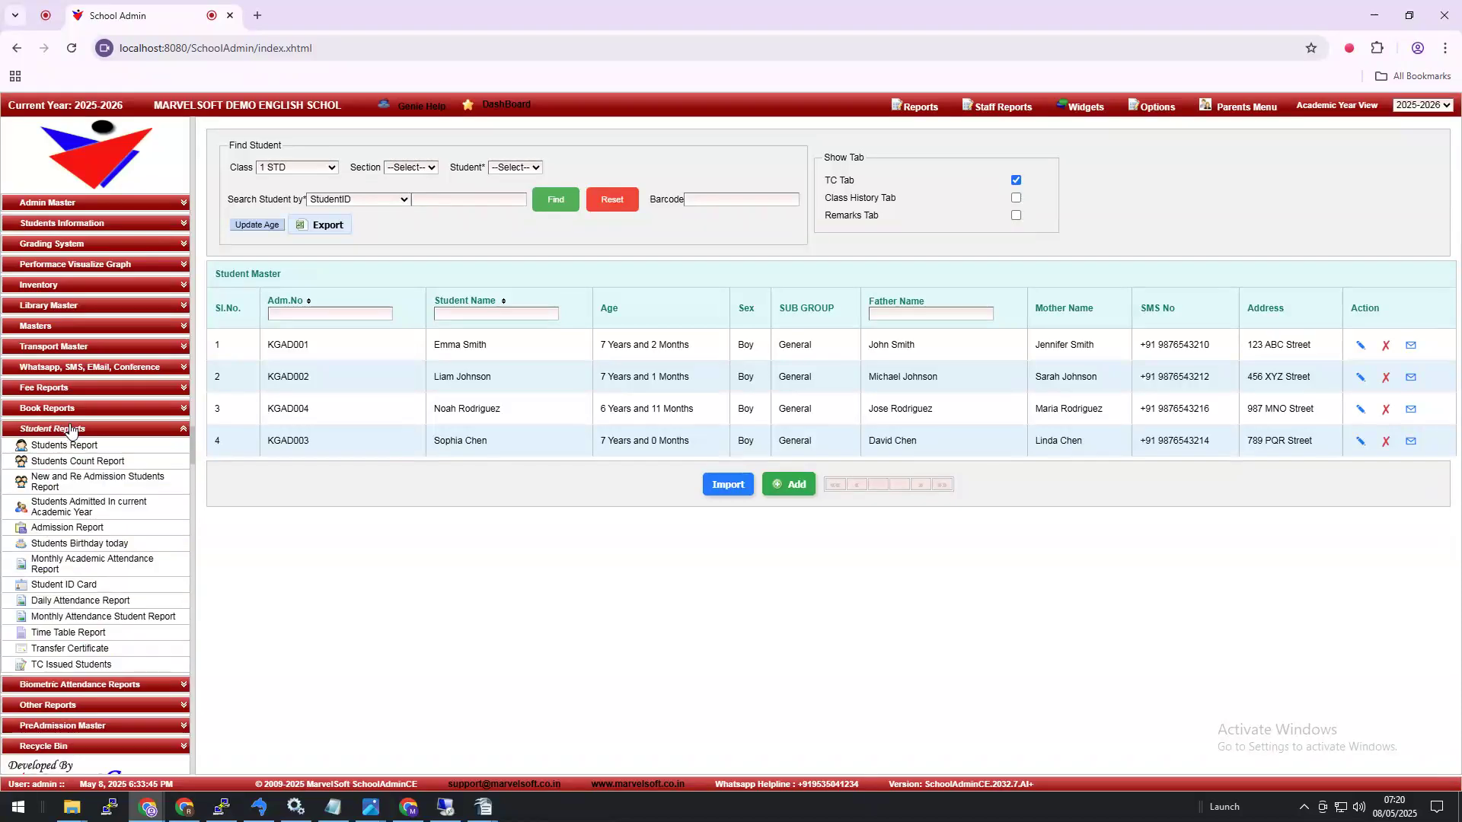
{"action": "left_click", "coordinate": [77, 666]}
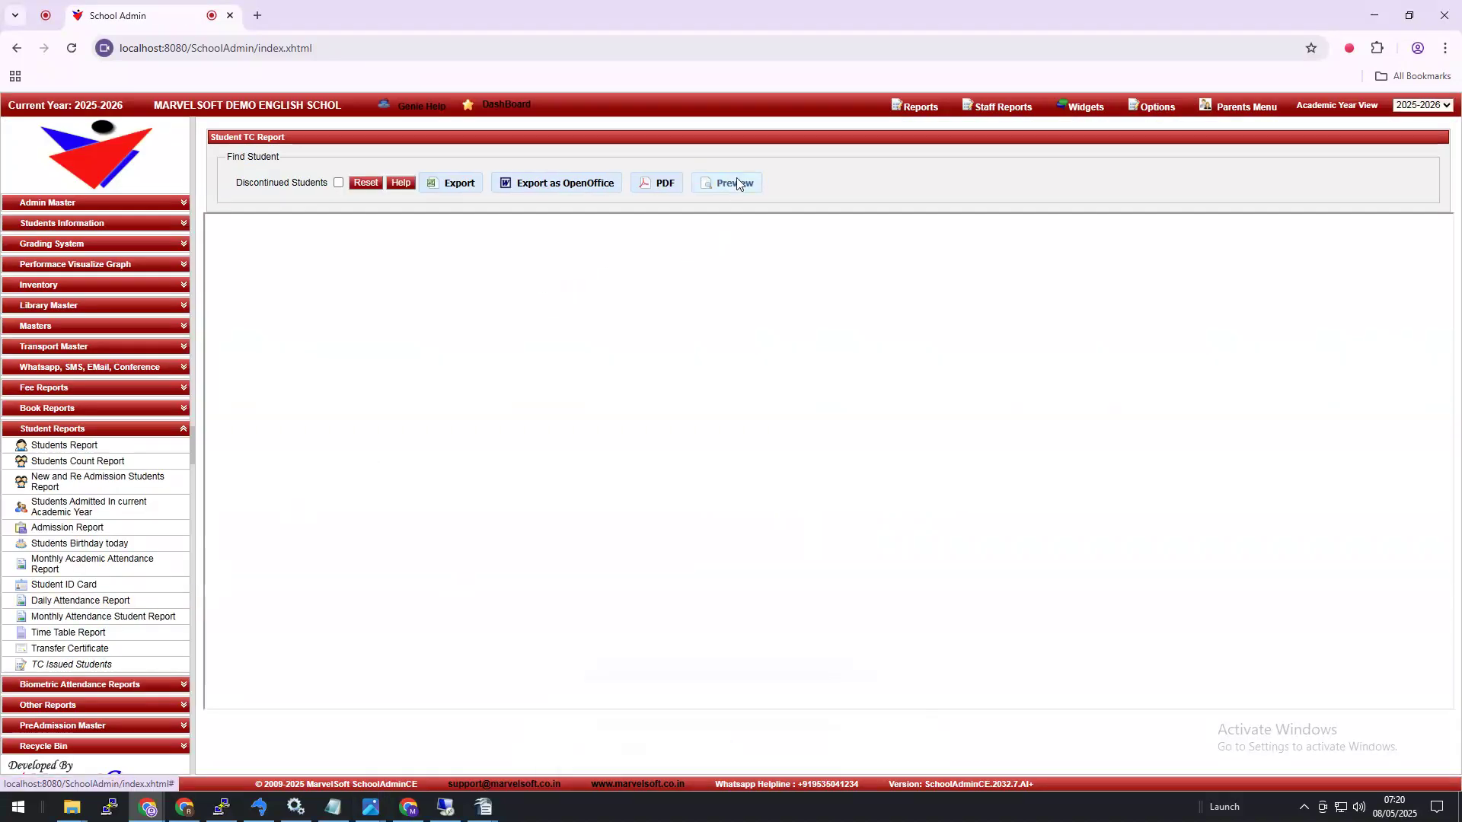
{"action": "left_click", "coordinate": [738, 186]}
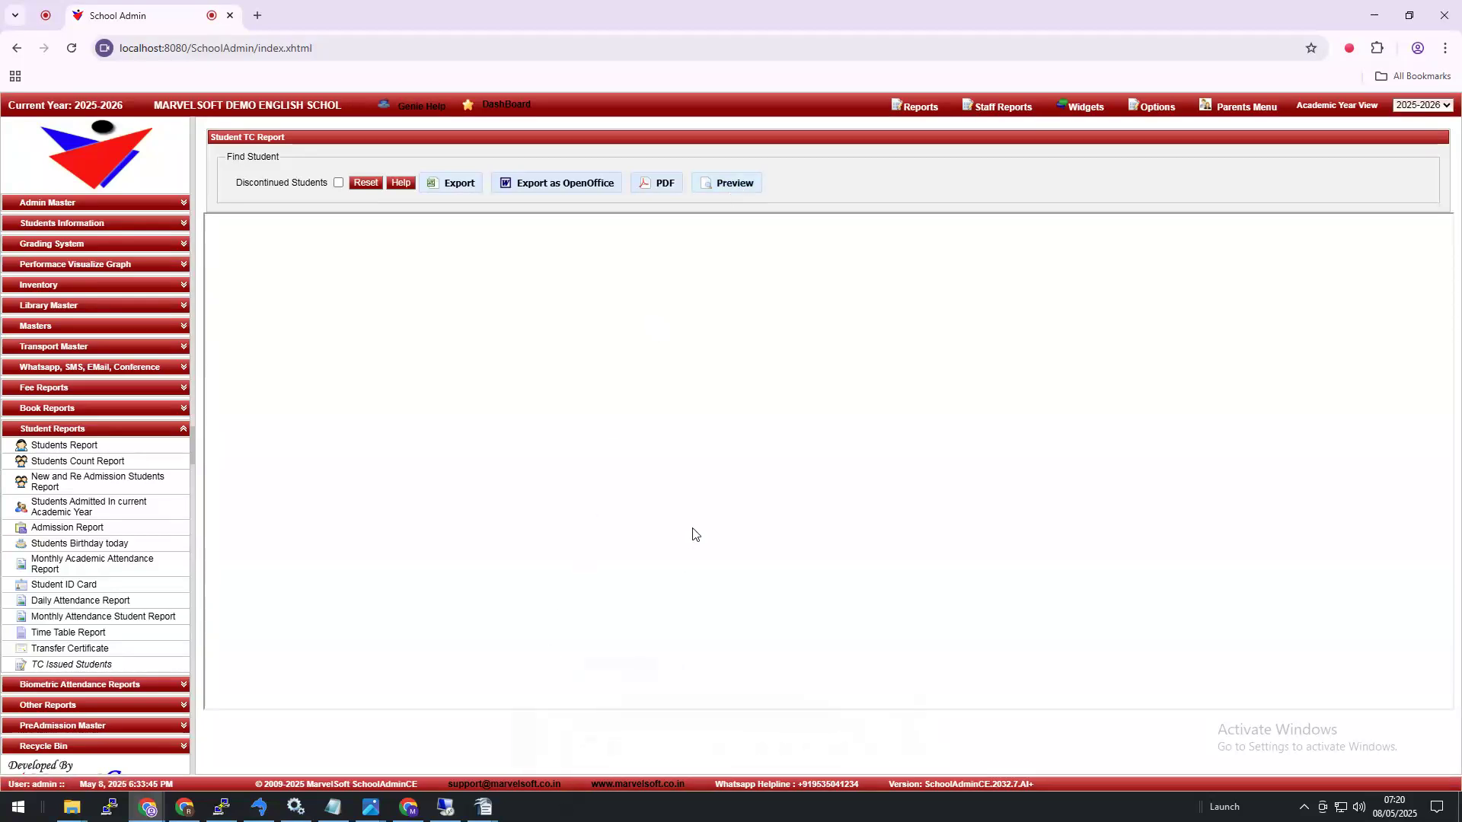
{"action": "left_click", "coordinate": [743, 185]}
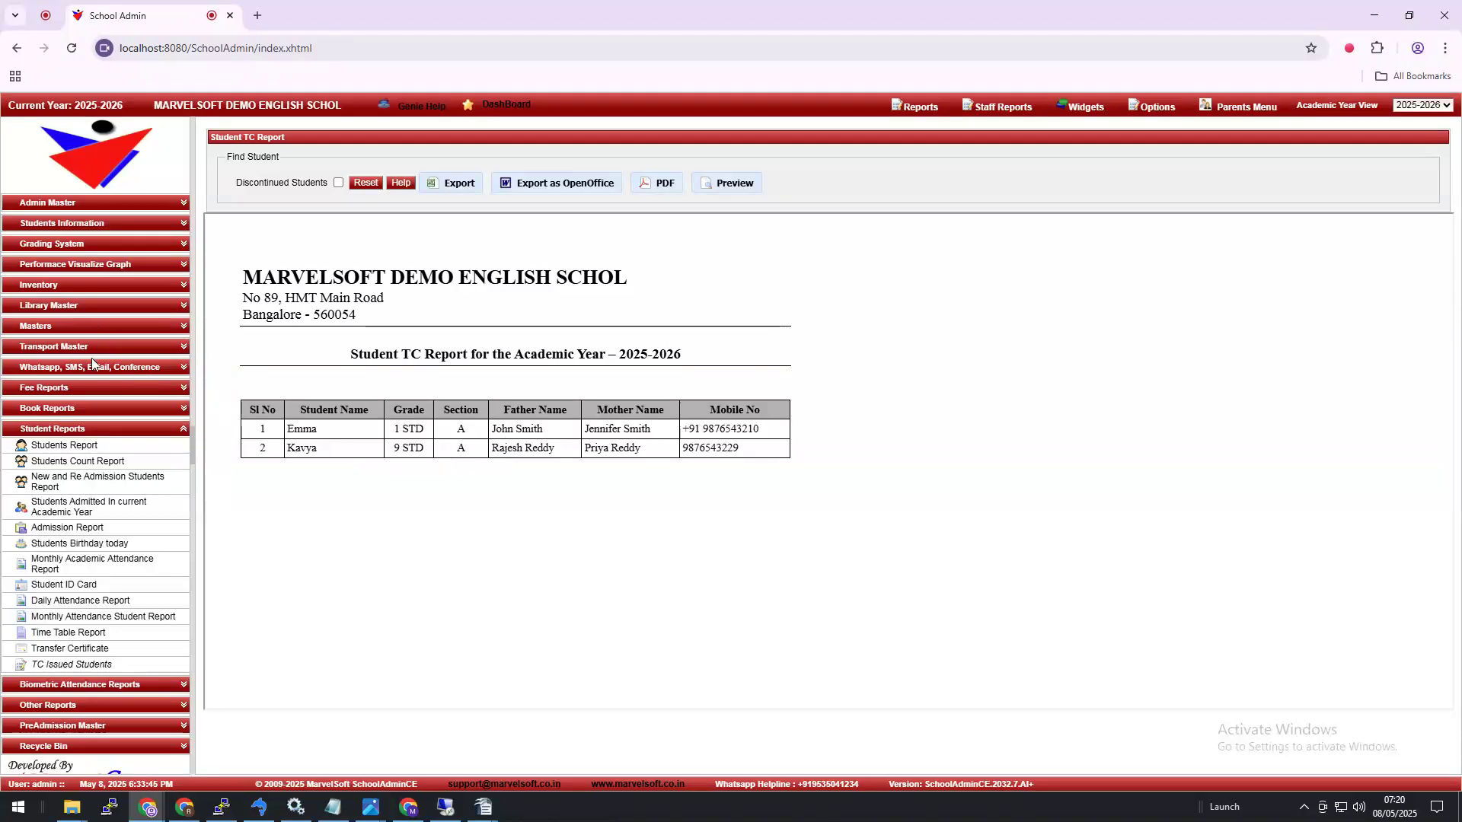
Preview the transfer certificate of the first listed student in 1 STD section A and review the whole certificate
{"action": "left_click", "coordinate": [93, 649]}
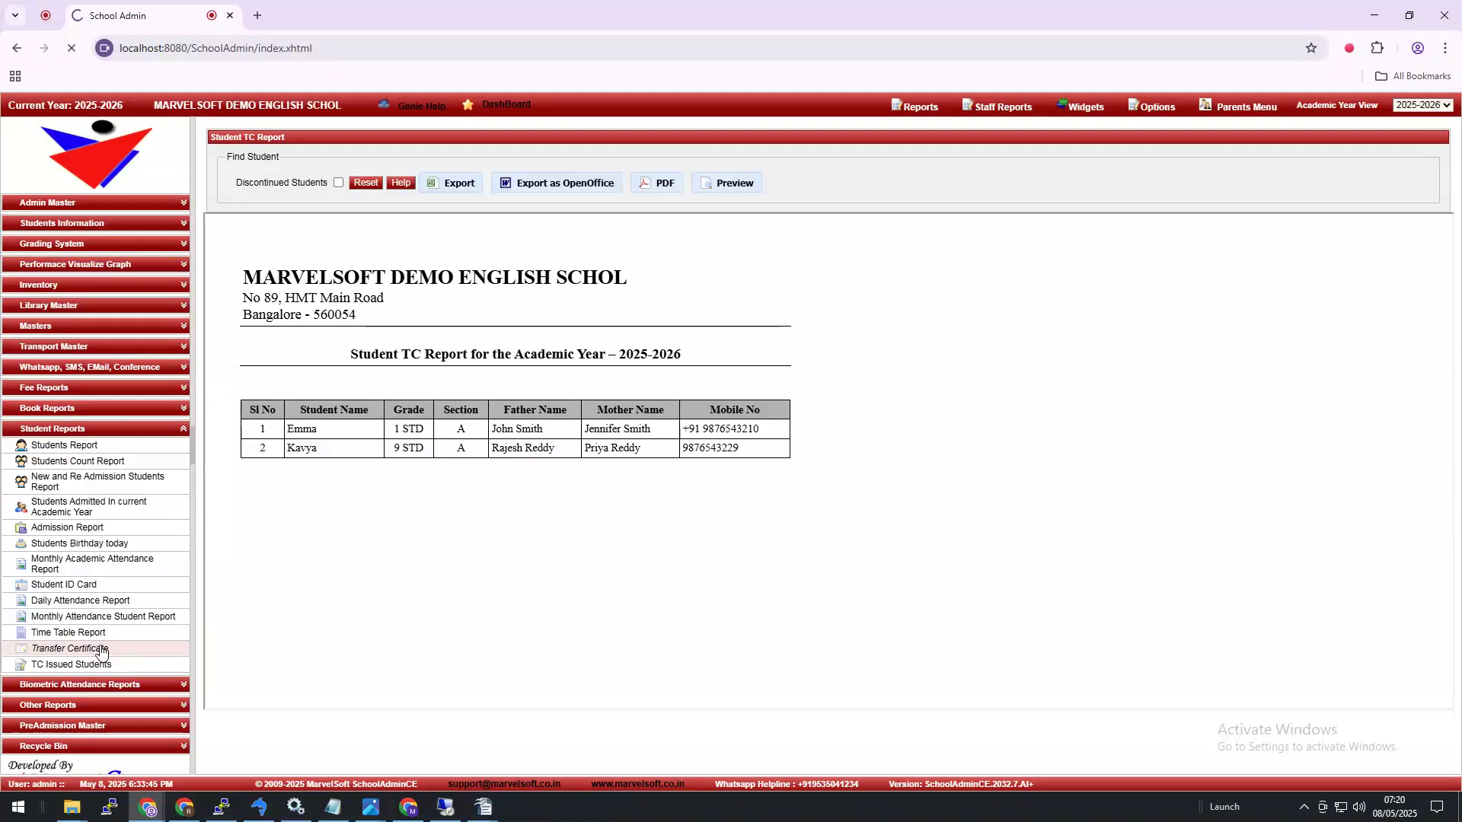
{"action": "left_click", "coordinate": [295, 180]}
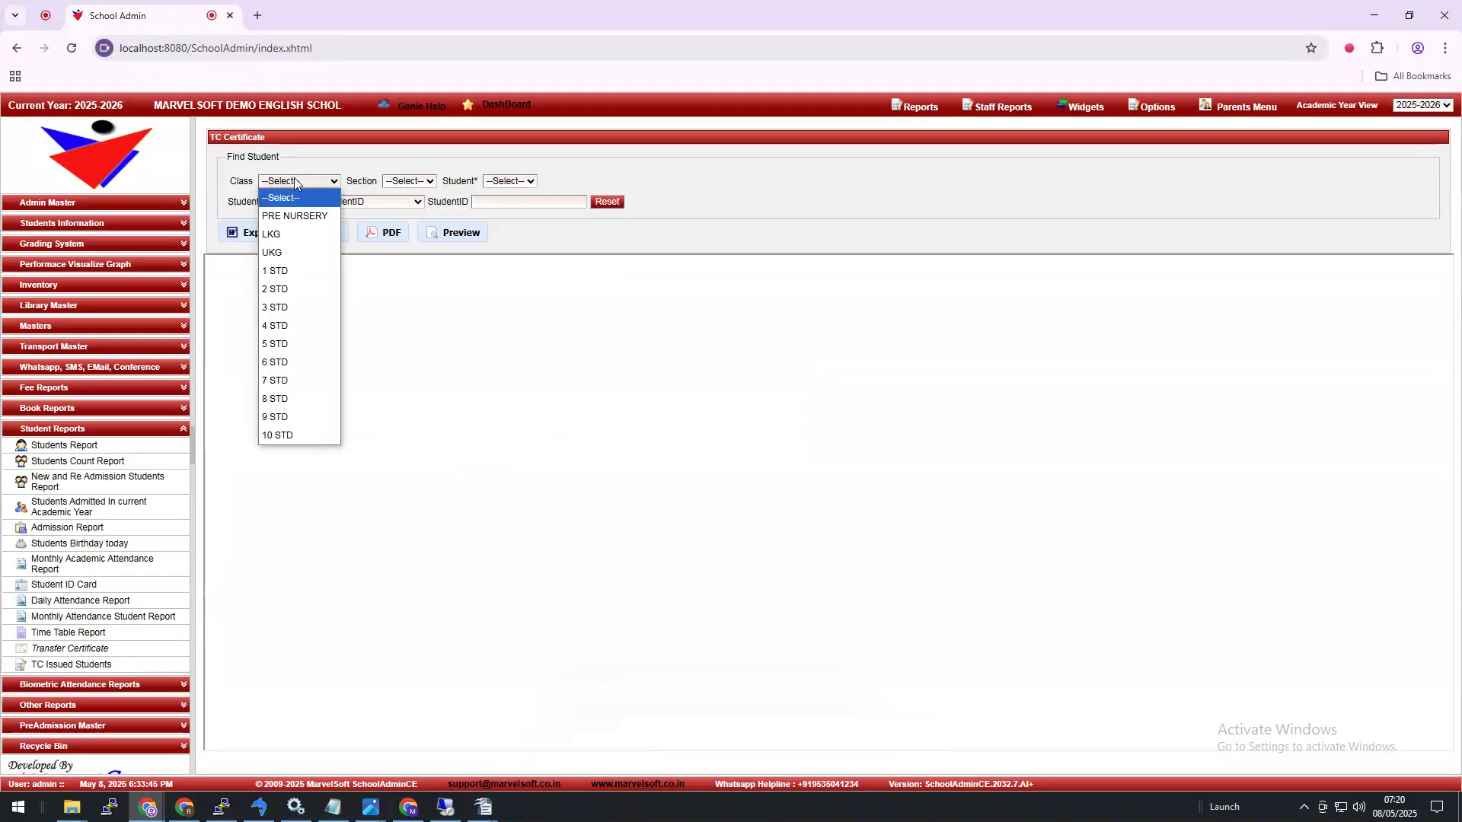
{"action": "left_click", "coordinate": [297, 277]}
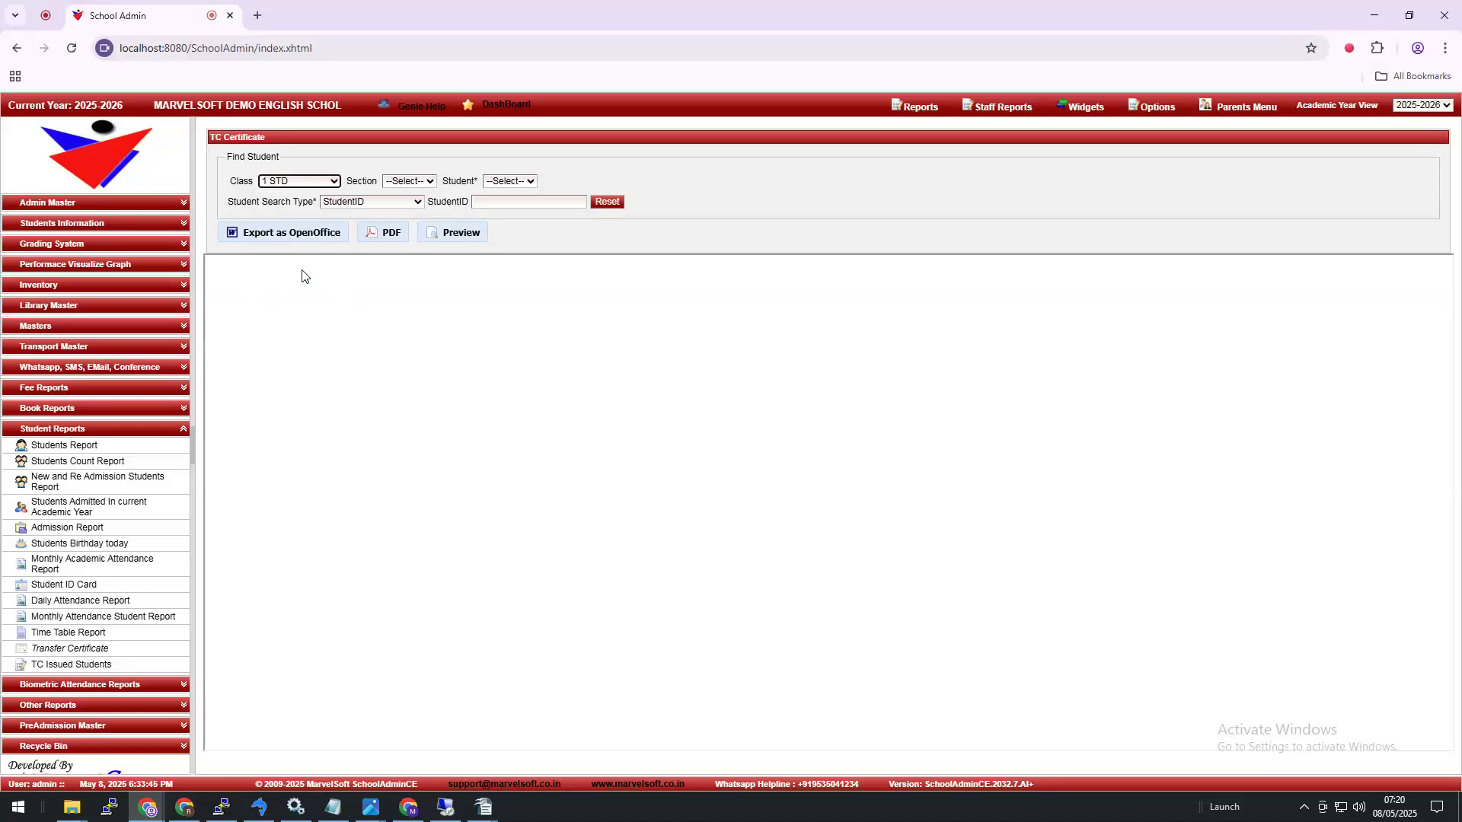
{"action": "left_click", "coordinate": [415, 183]}
{"action": "left_click", "coordinate": [415, 216]}
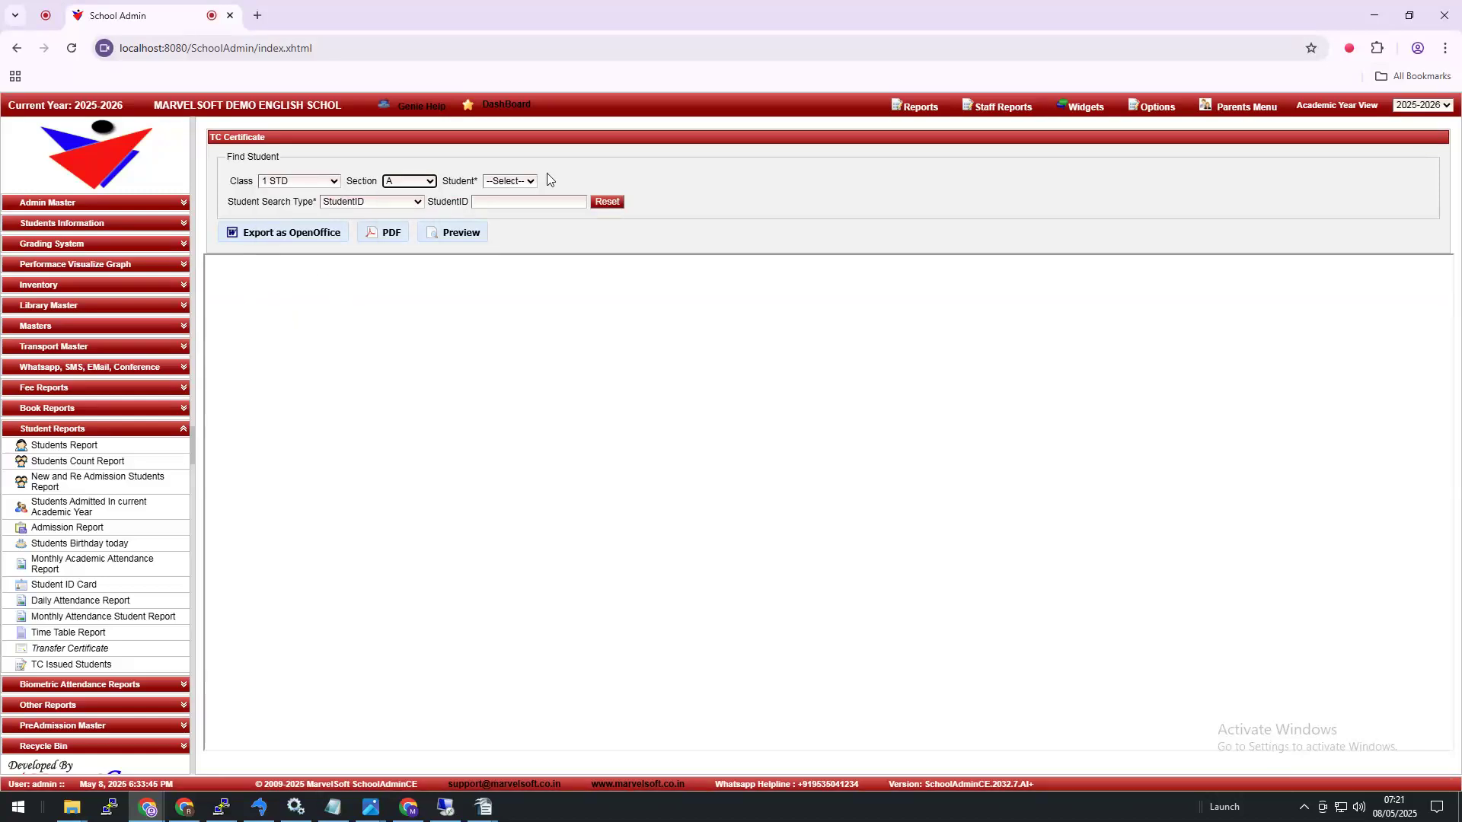
{"action": "left_click", "coordinate": [504, 181]}
{"action": "left_click", "coordinate": [508, 216]}
{"action": "left_click", "coordinate": [453, 234]}
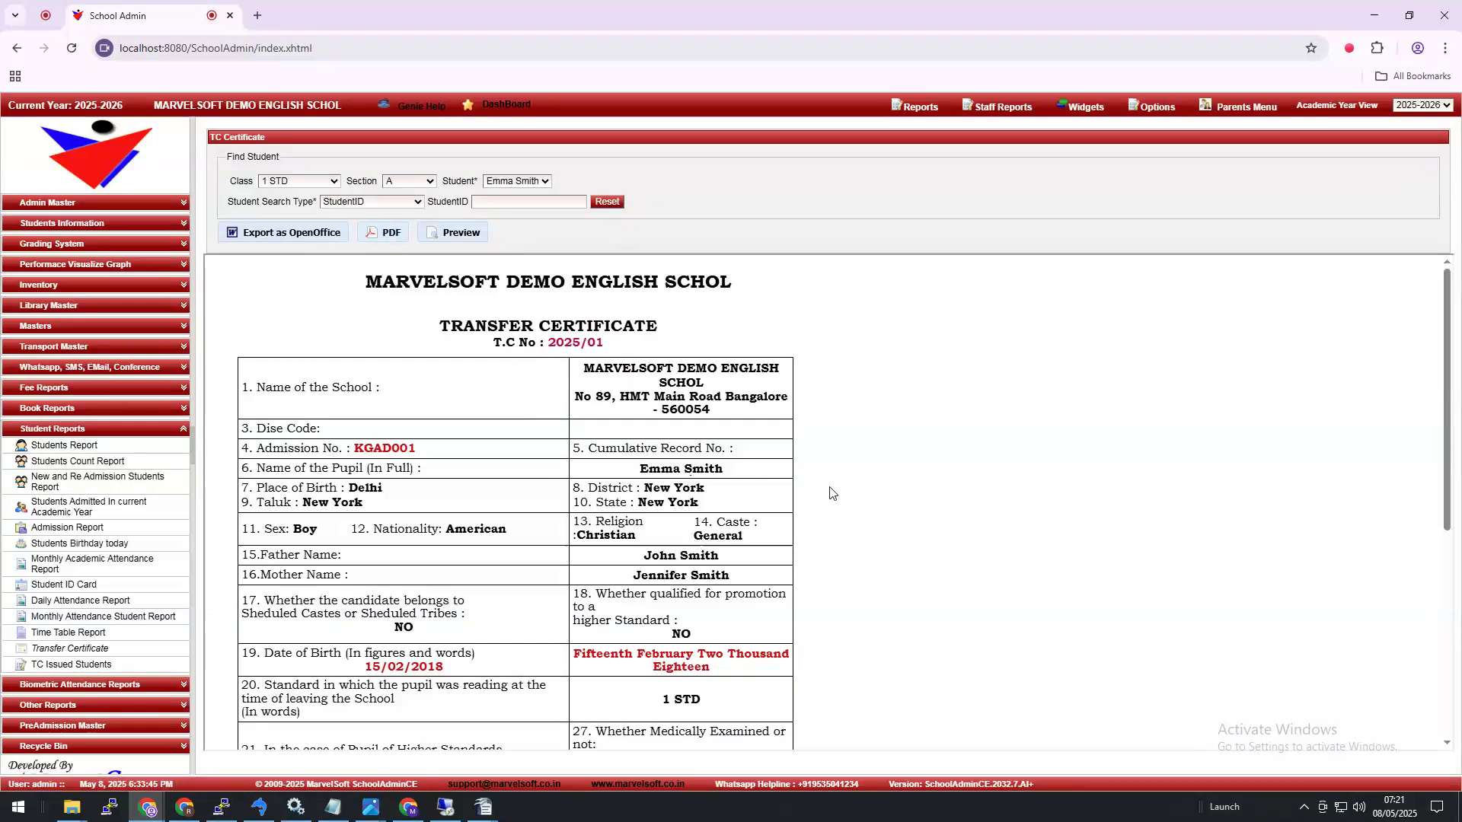
{"action": "scroll", "coordinate": [832, 493], "scroll_direction": "down", "scroll_amount": 5}
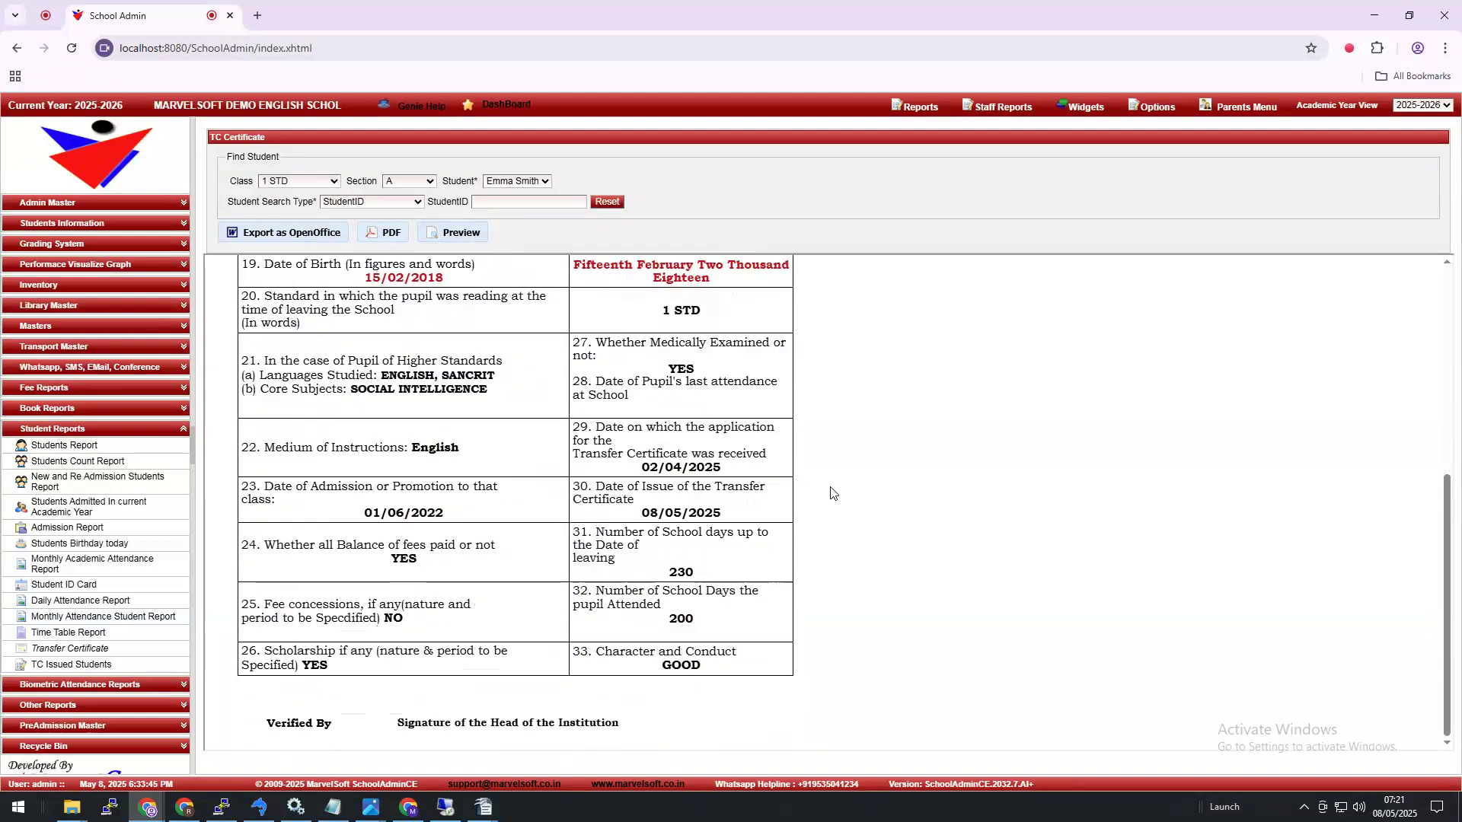
{"action": "scroll", "coordinate": [830, 491], "scroll_direction": "up", "scroll_amount": 5}
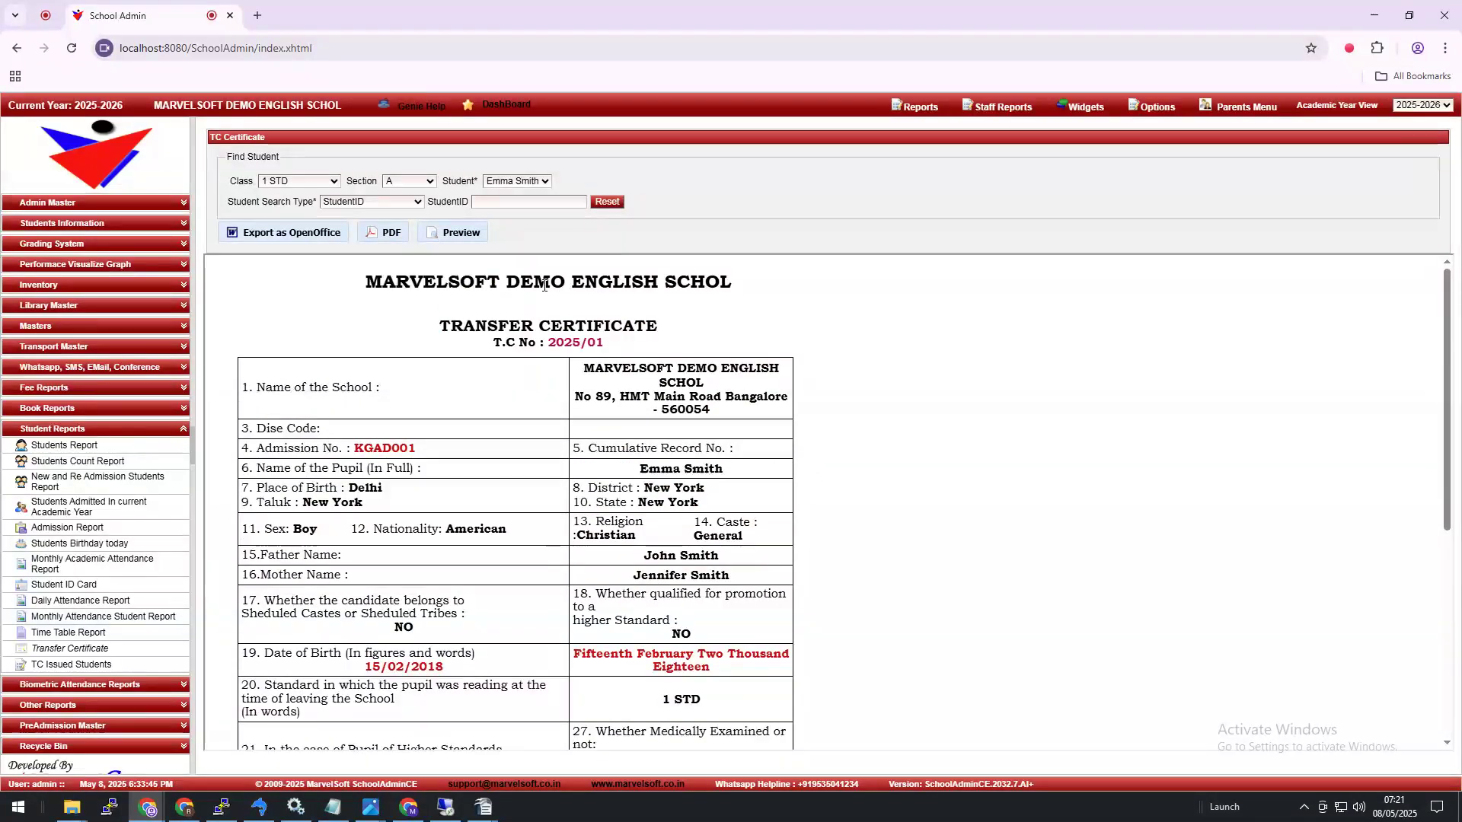
Preview the transfer certificate of the first listed student in 9 STD section A and review the whole certificate
{"action": "left_click", "coordinate": [325, 182]}
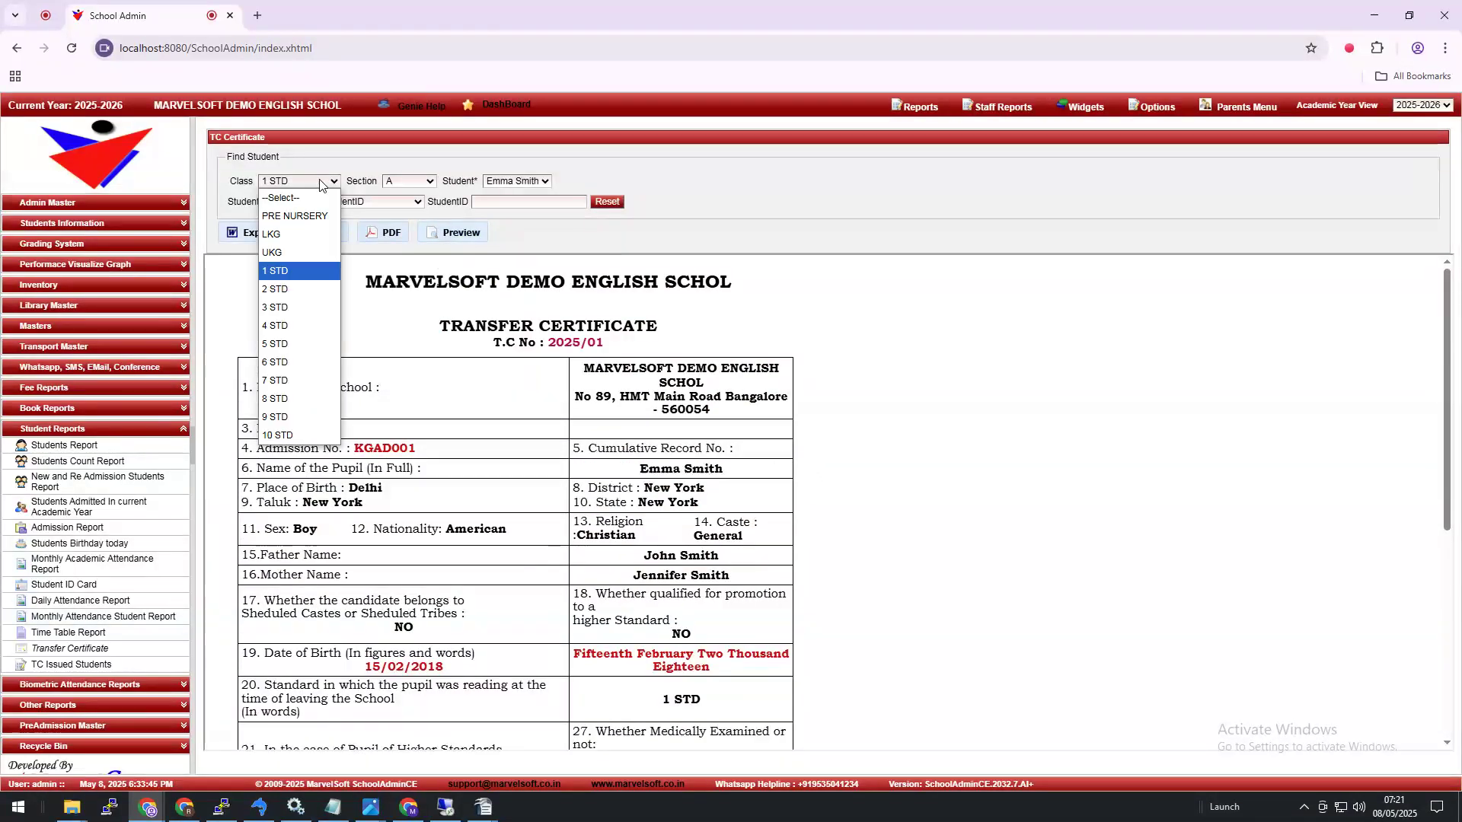
{"action": "left_click", "coordinate": [306, 418]}
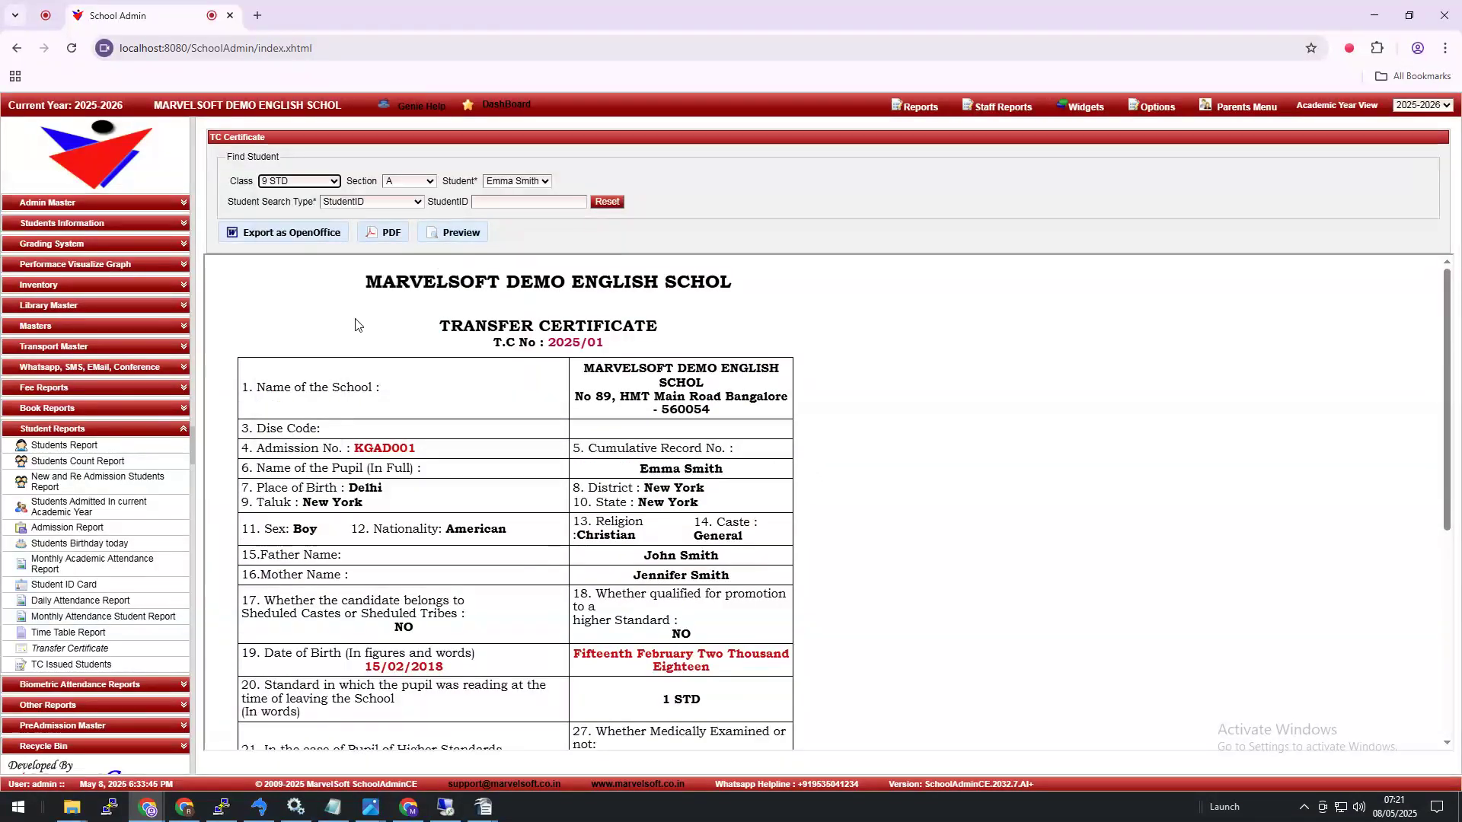
{"action": "left_click", "coordinate": [424, 182]}
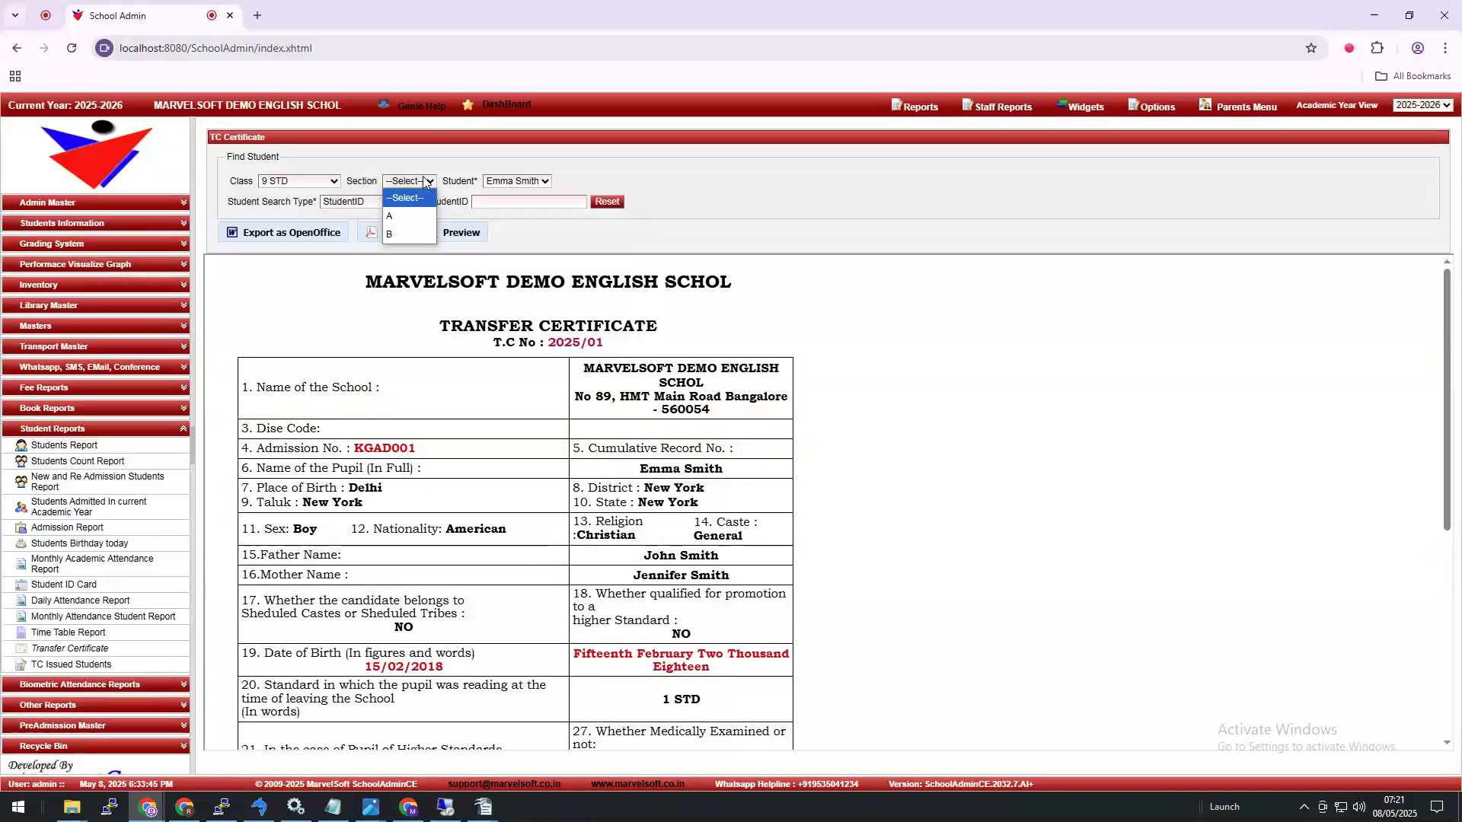
{"action": "left_click", "coordinate": [517, 181]}
{"action": "left_click", "coordinate": [514, 216]}
{"action": "left_click", "coordinate": [393, 235]}
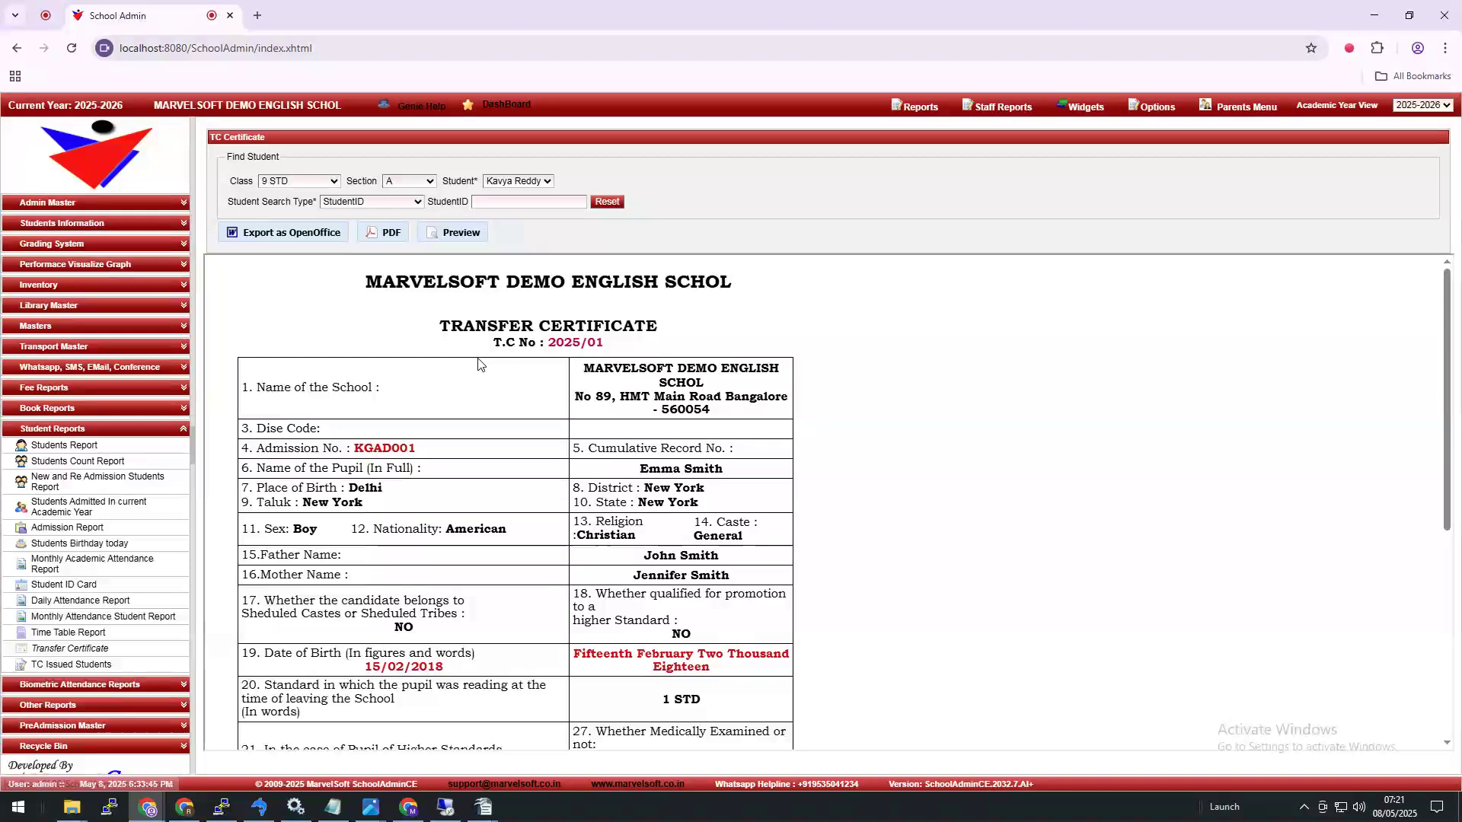
{"action": "scroll", "coordinate": [481, 320], "scroll_direction": "down", "scroll_amount": 5}
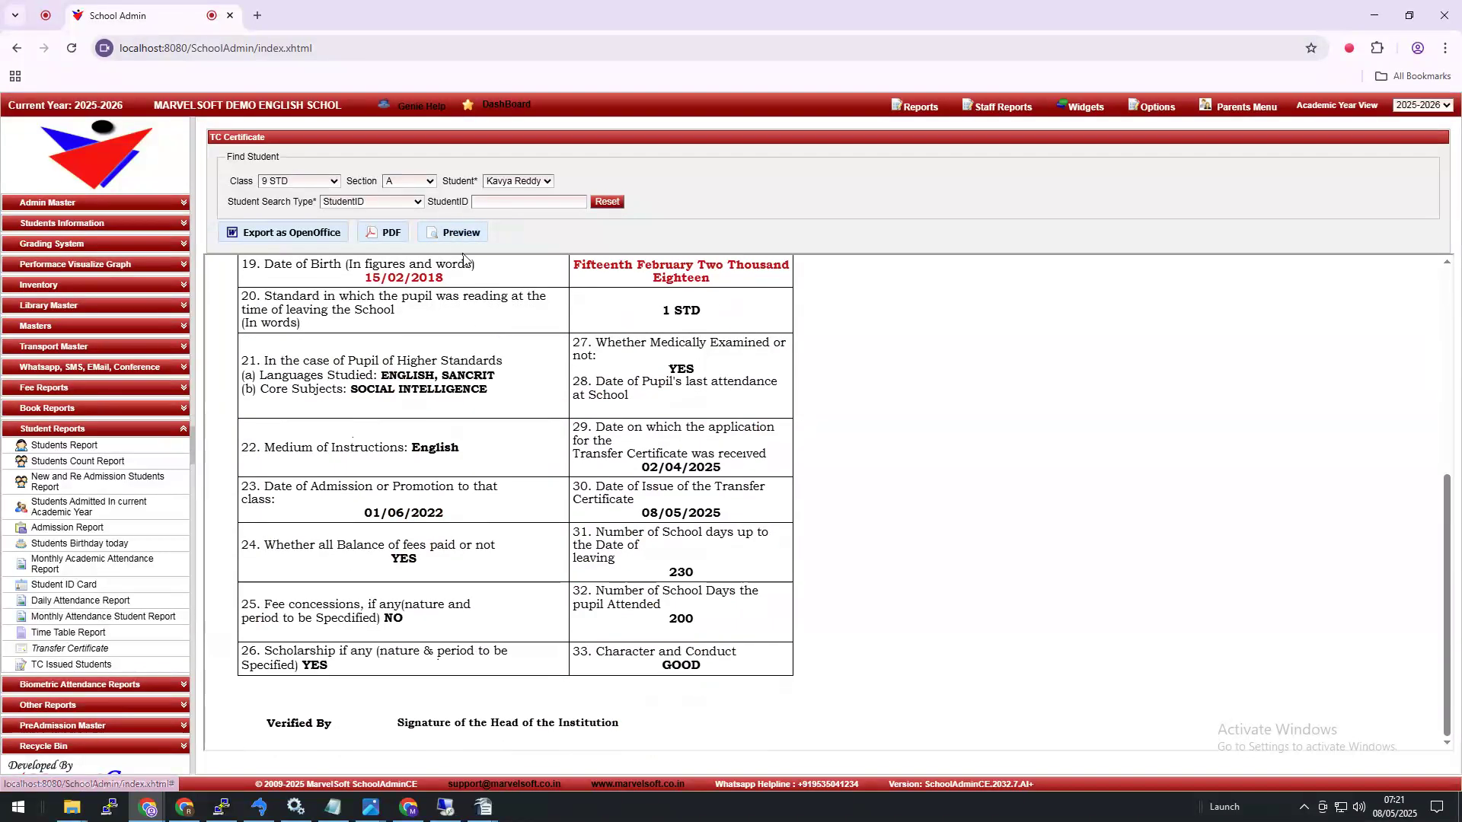
{"action": "scroll", "coordinate": [531, 443], "scroll_direction": "up", "scroll_amount": 5}
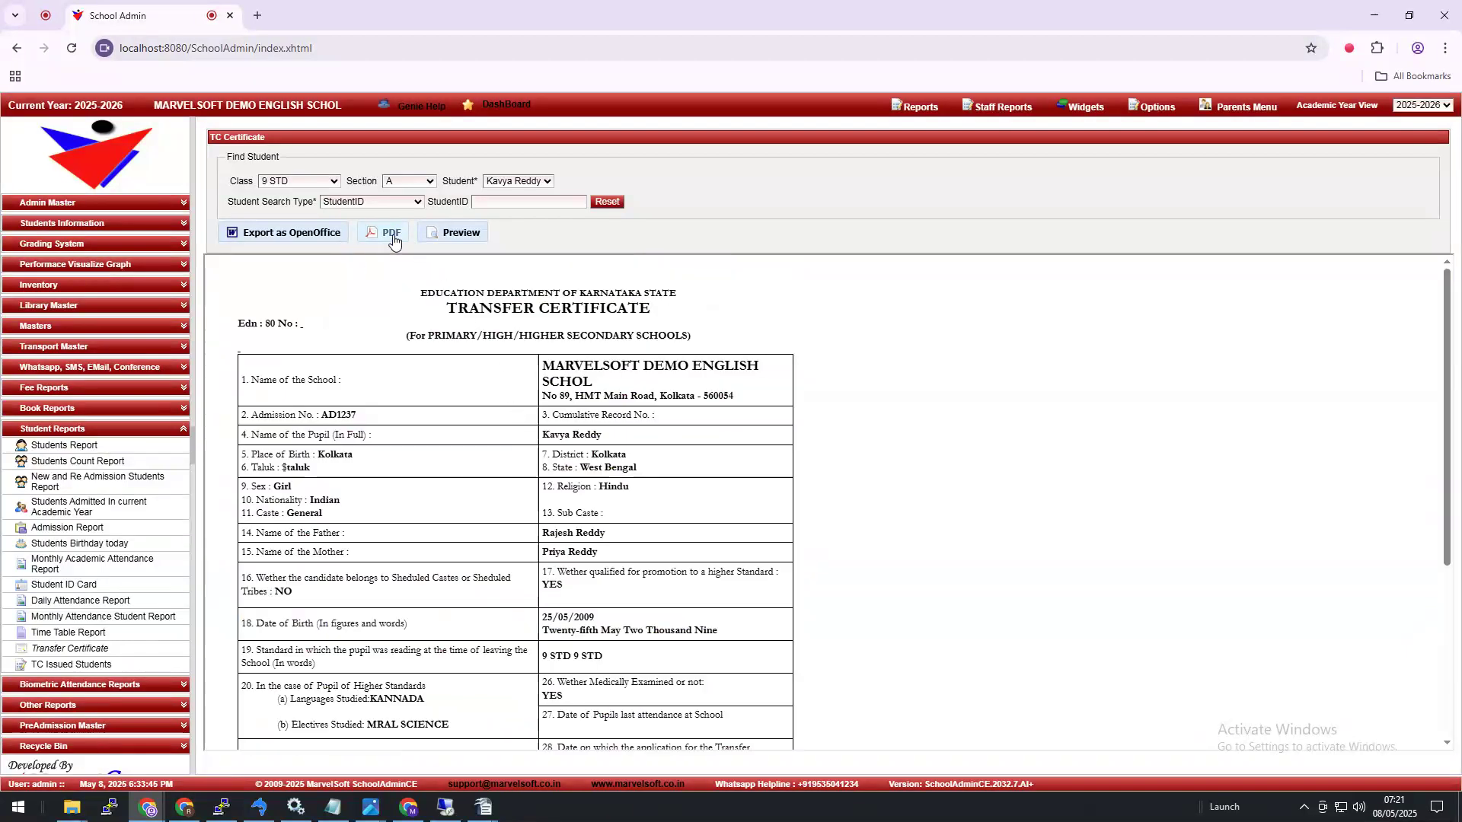
{"action": "scroll", "coordinate": [528, 469], "scroll_direction": "down", "scroll_amount": 4}
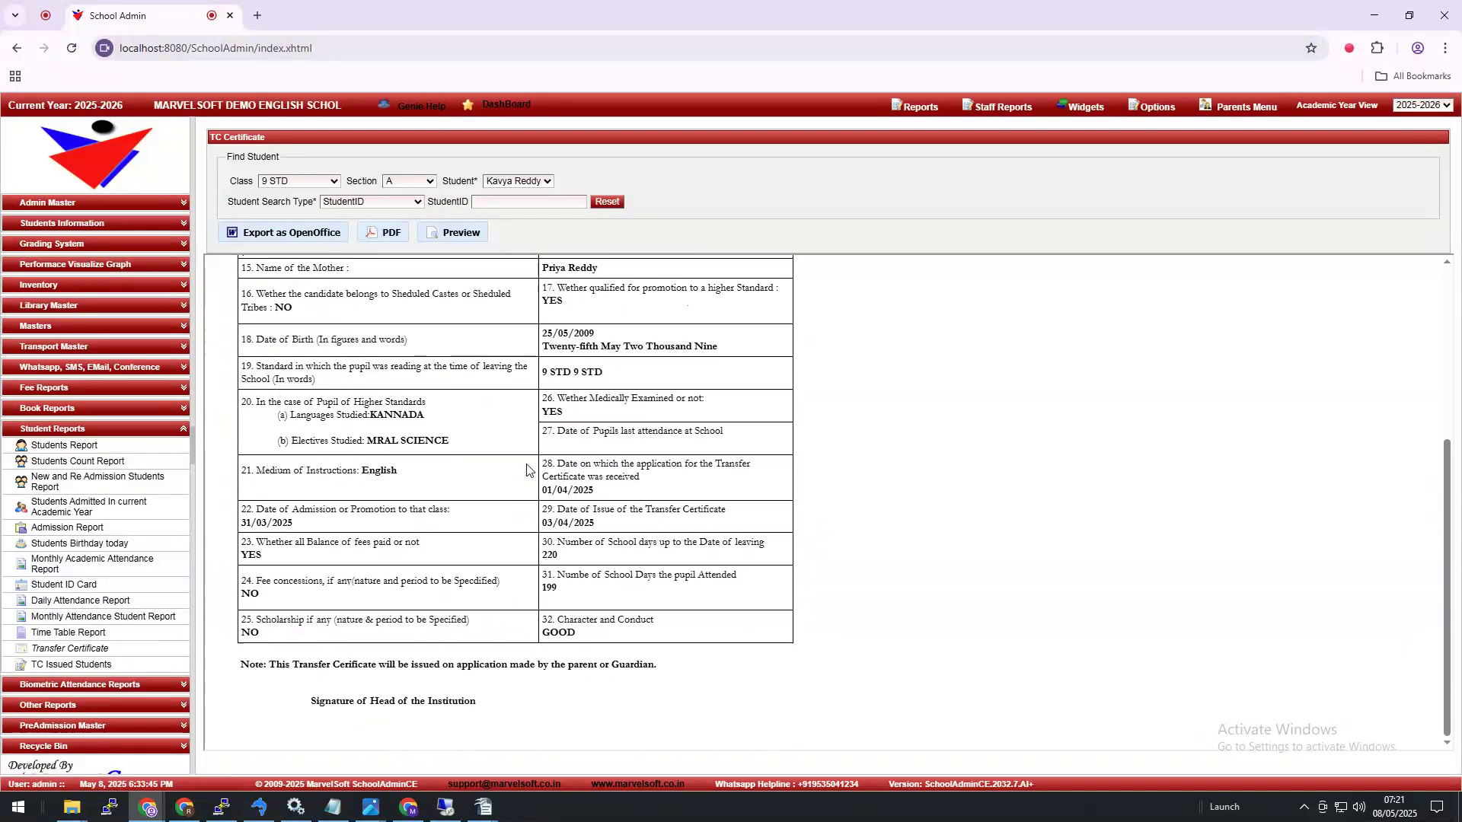
{"action": "scroll", "coordinate": [527, 571], "scroll_direction": "up", "scroll_amount": 5}
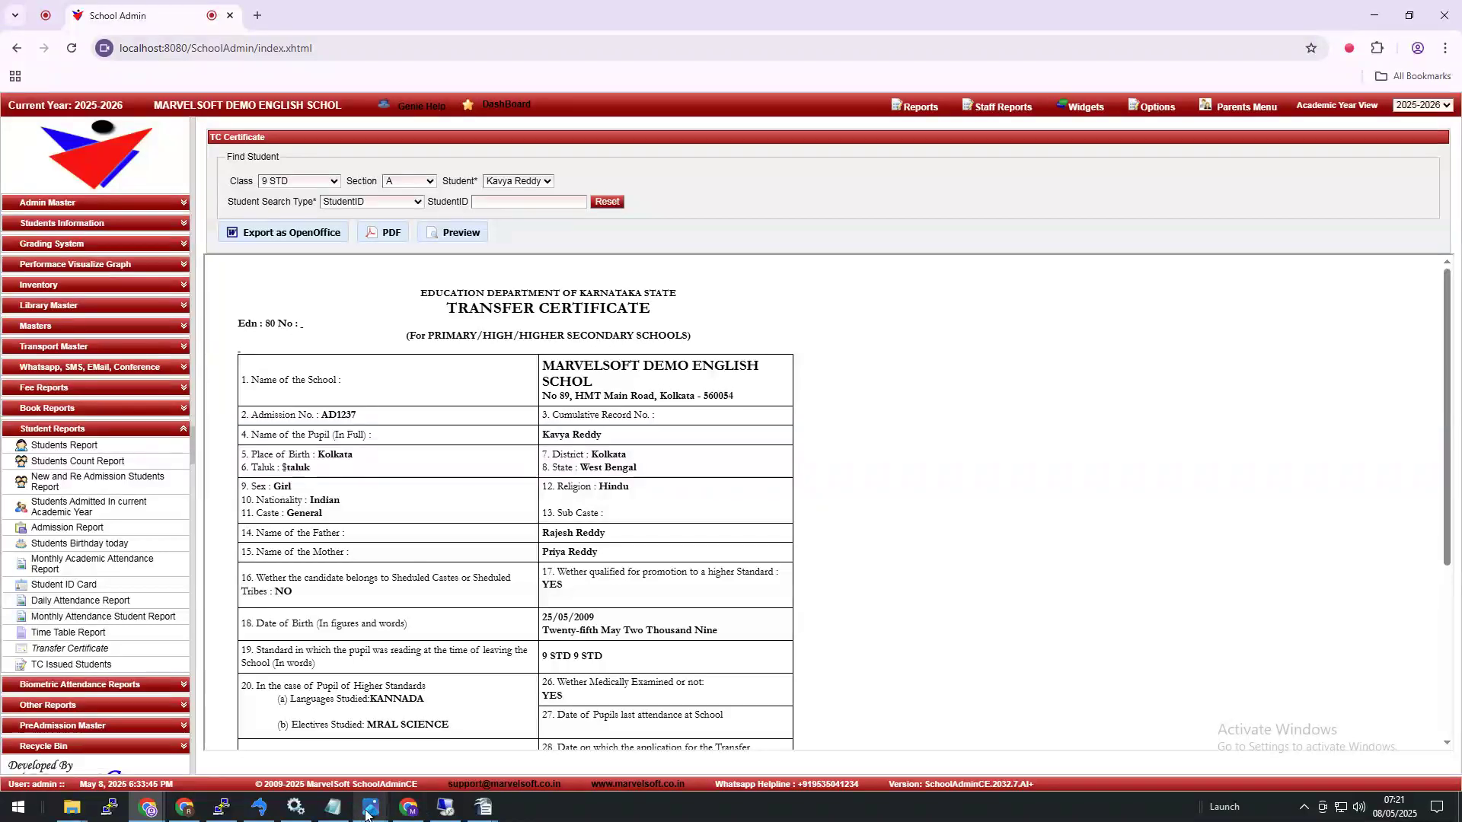
{"action": "mouse_move", "coordinate": [368, 811]}
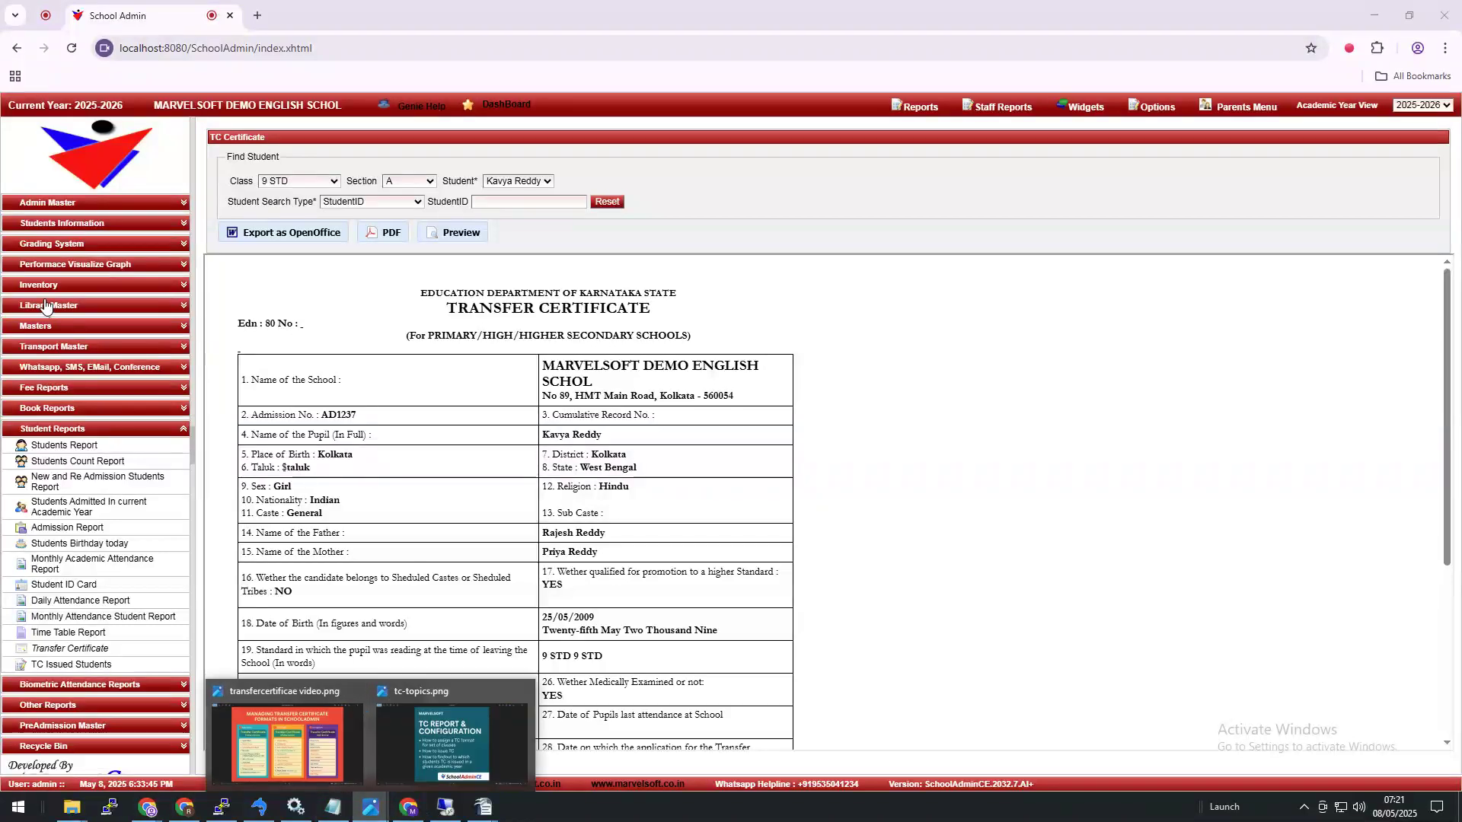
Open the Class master and check which division is assigned to each class, such as 1 STD
{"action": "left_click", "coordinate": [51, 327]}
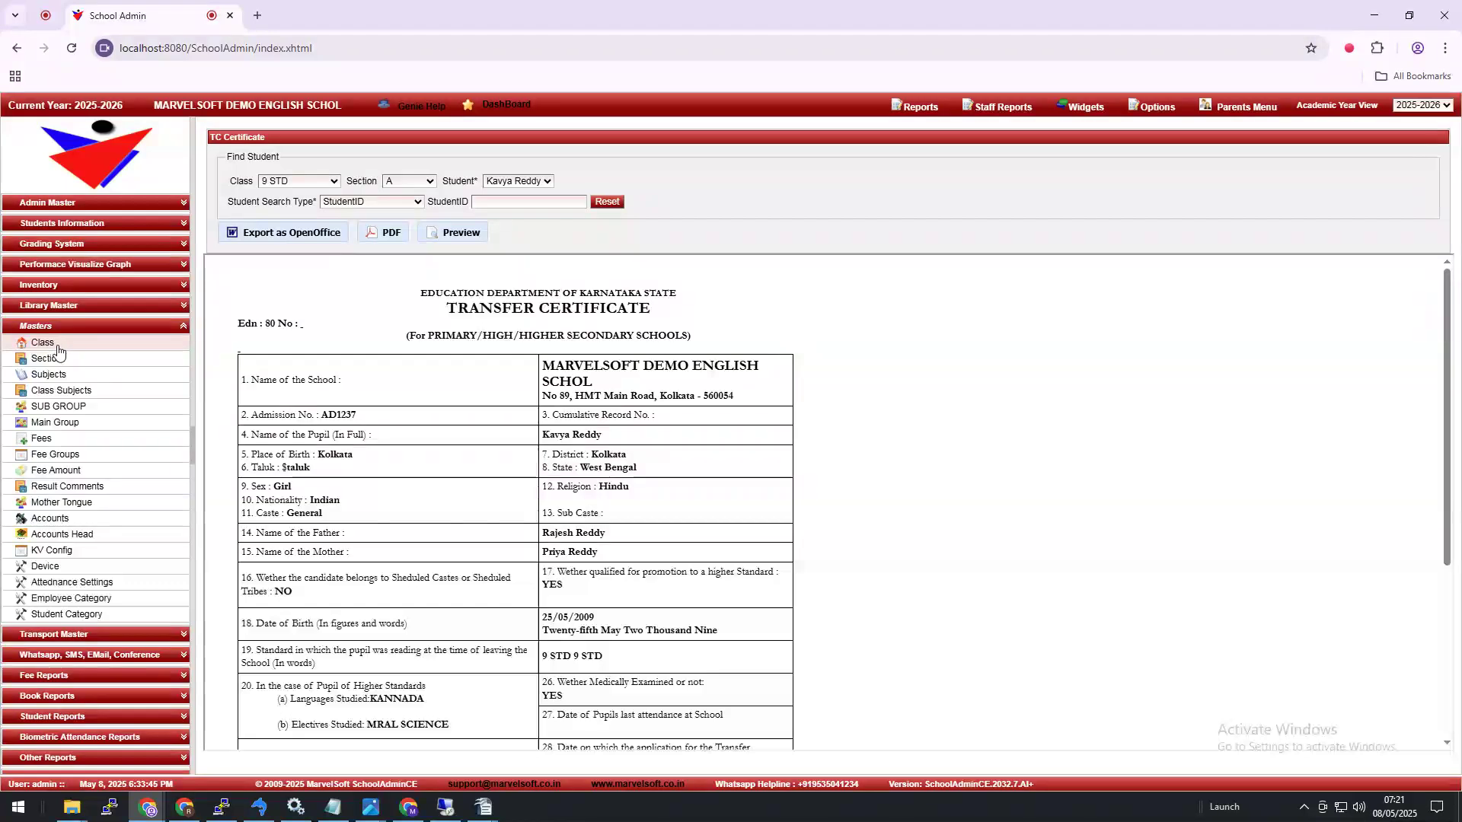
{"action": "left_click", "coordinate": [43, 343]}
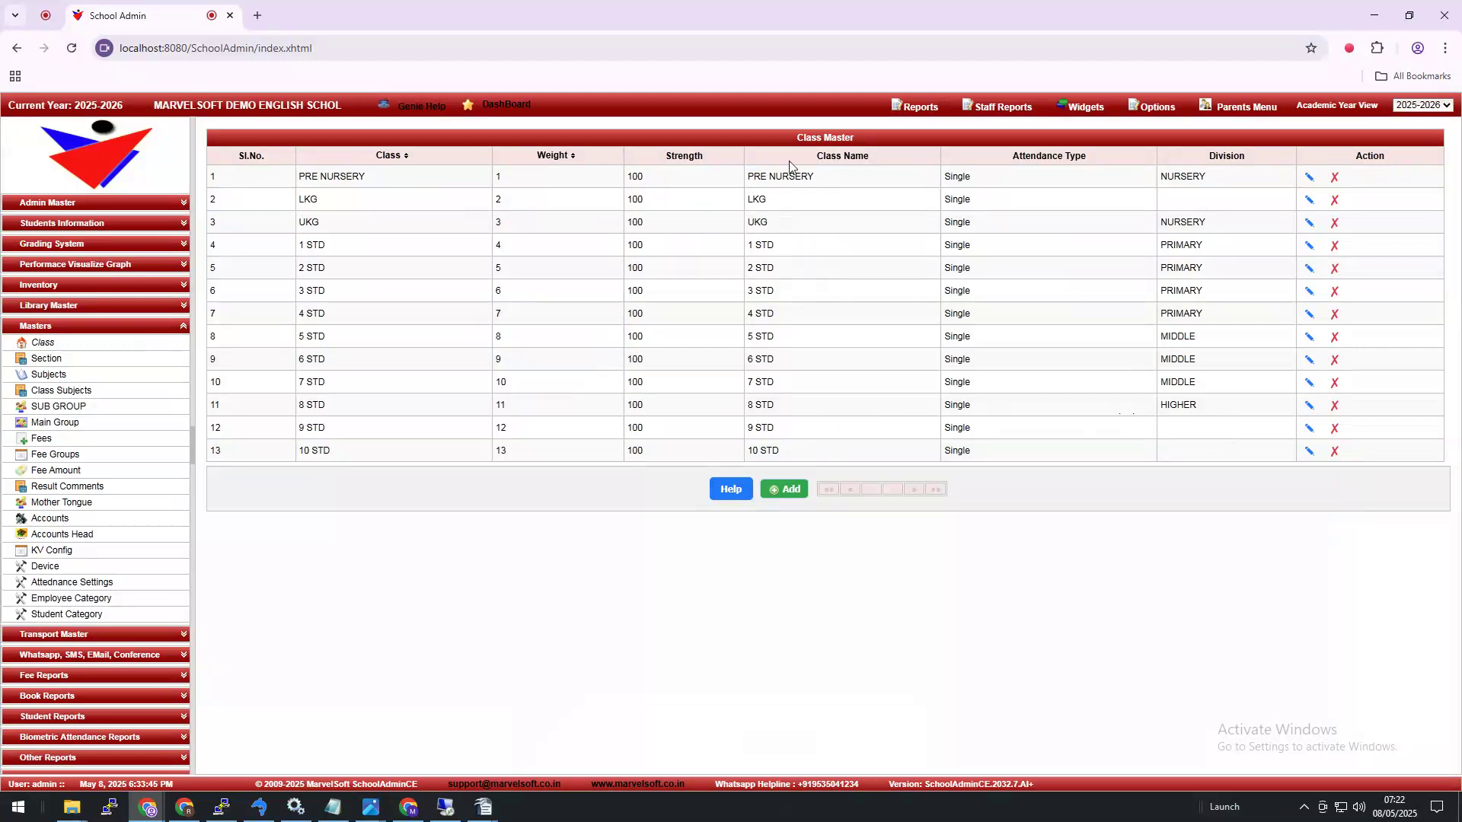
{"action": "double_click", "coordinate": [1197, 242]}
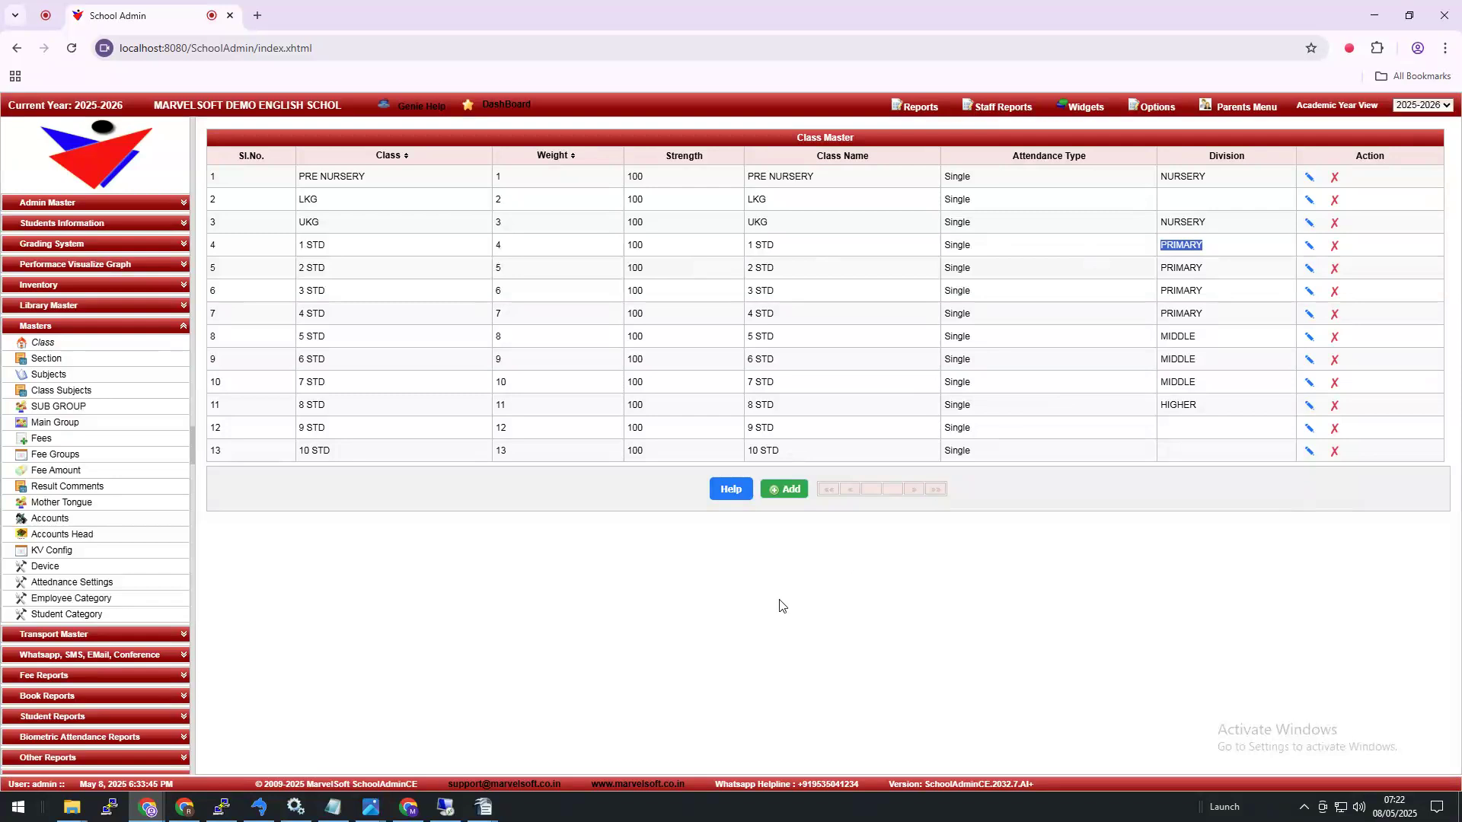
Switch to File Explorer, review the *tcRe search results for the division templates, and search the OpenOffice folder for *tccert
{"action": "left_click", "coordinate": [484, 808]}
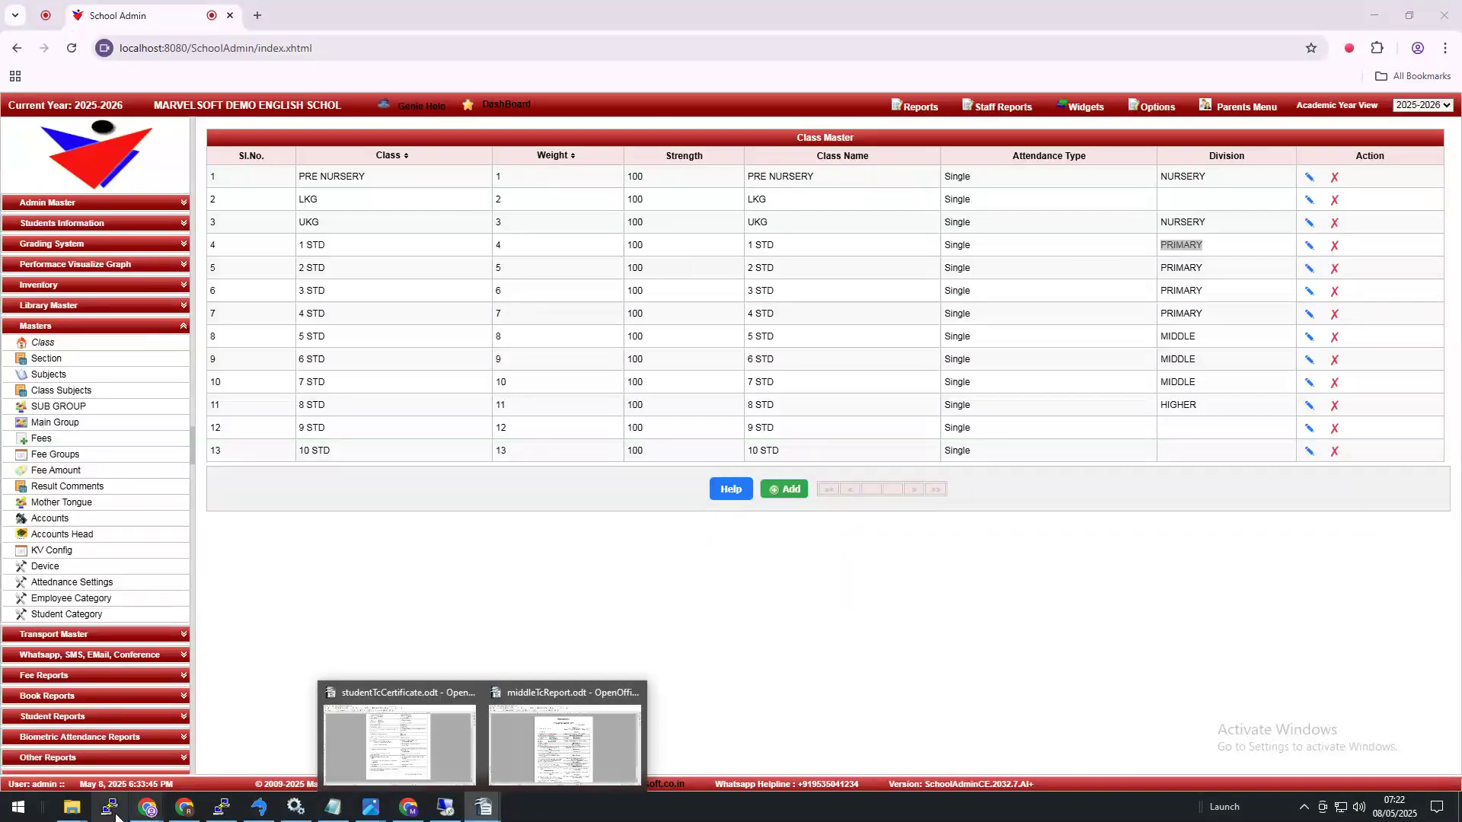
{"action": "mouse_move", "coordinate": [80, 811]}
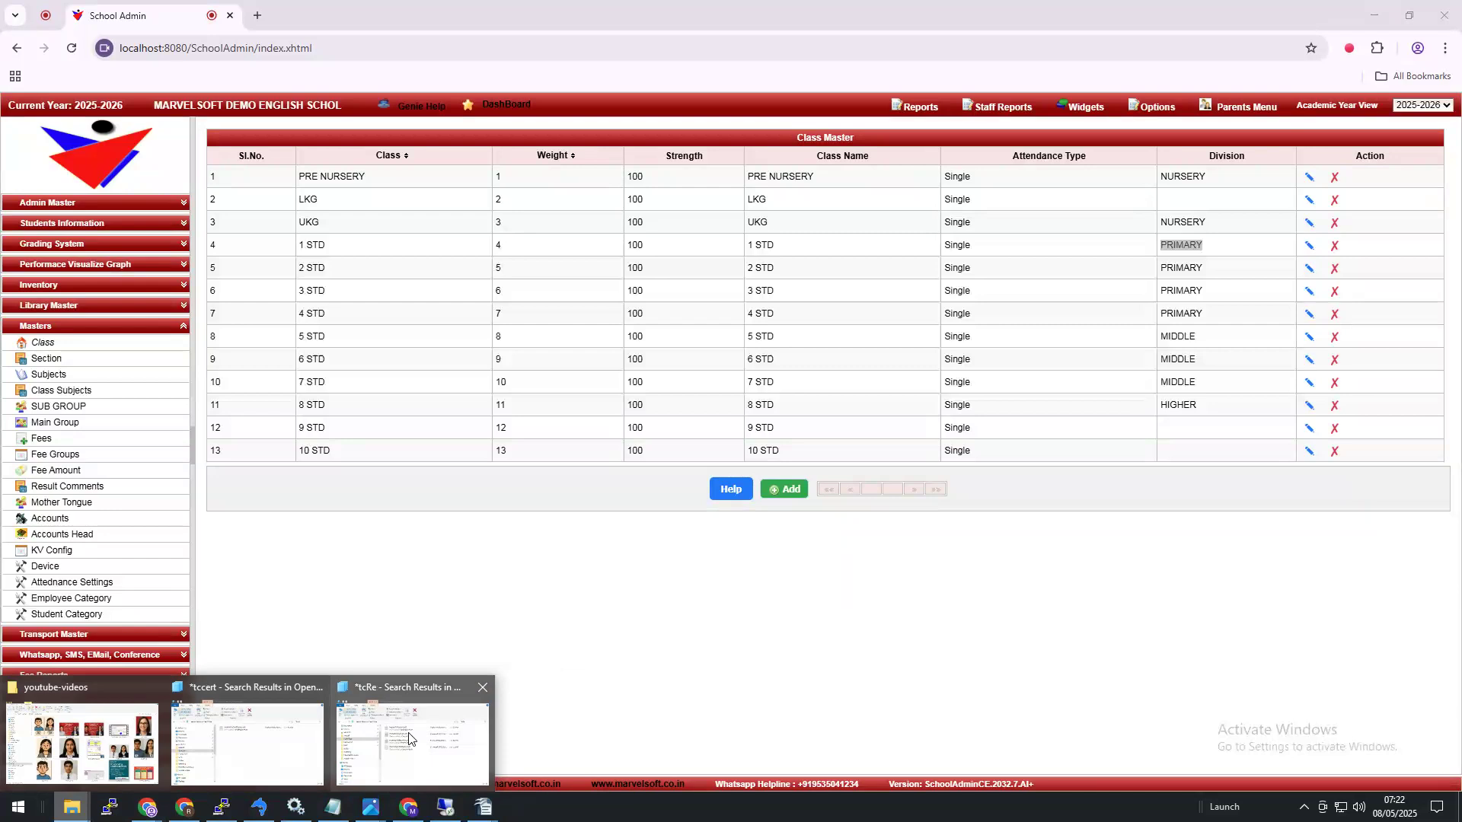
{"action": "left_click", "coordinate": [446, 731]}
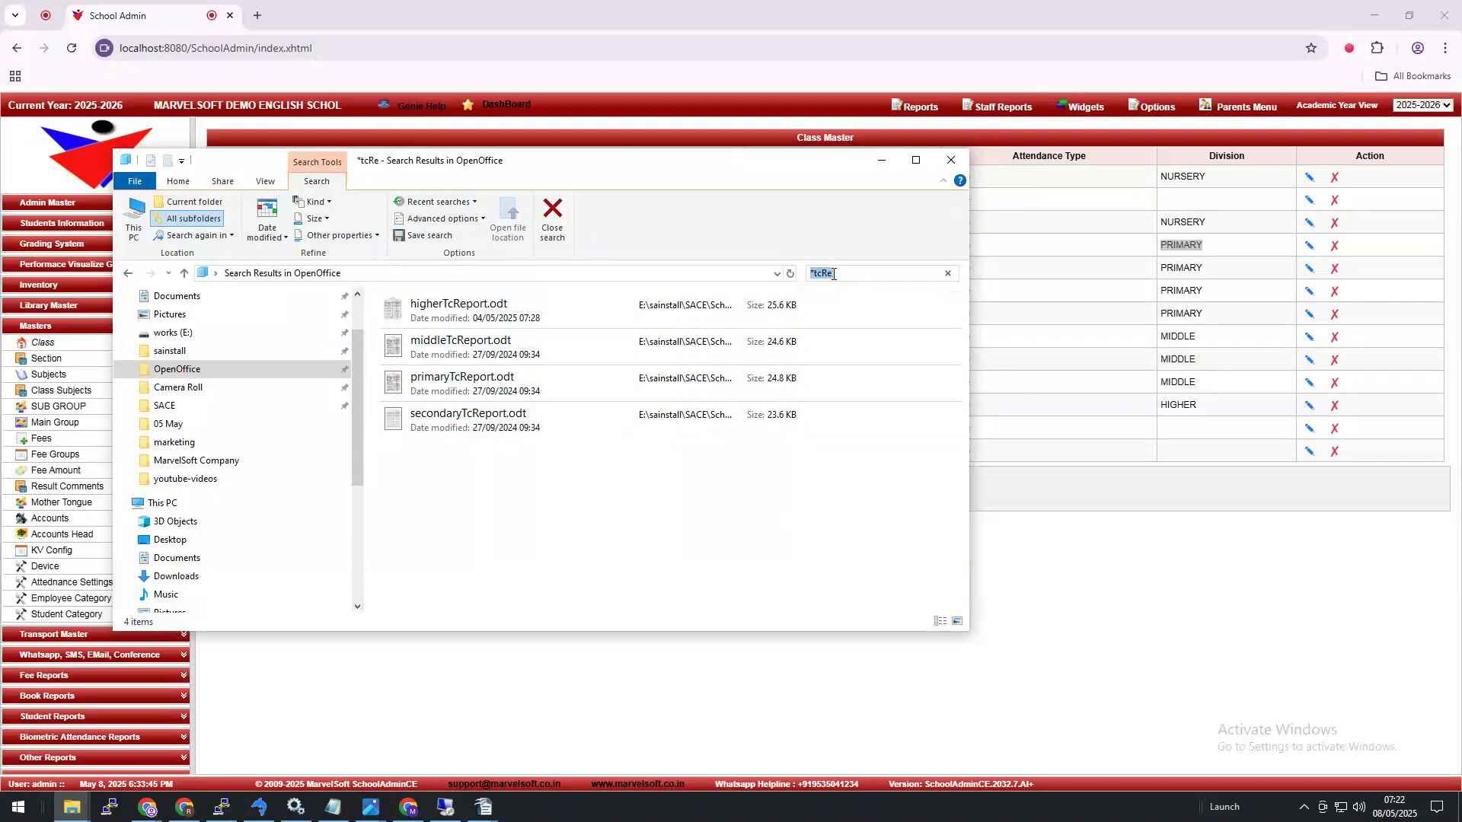
{"action": "type", "text": "*tc"}
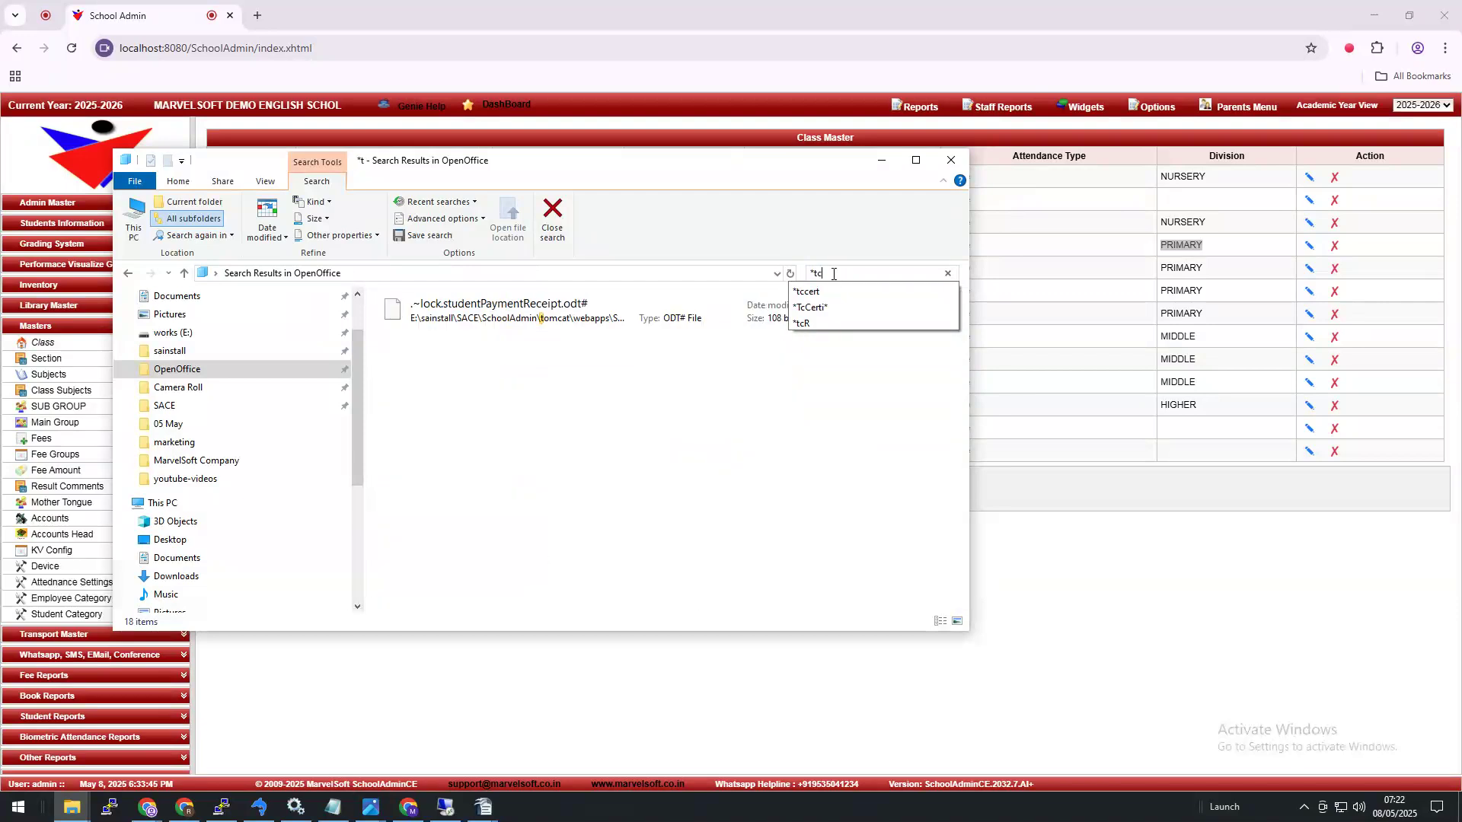
{"action": "left_click", "coordinate": [807, 291]}
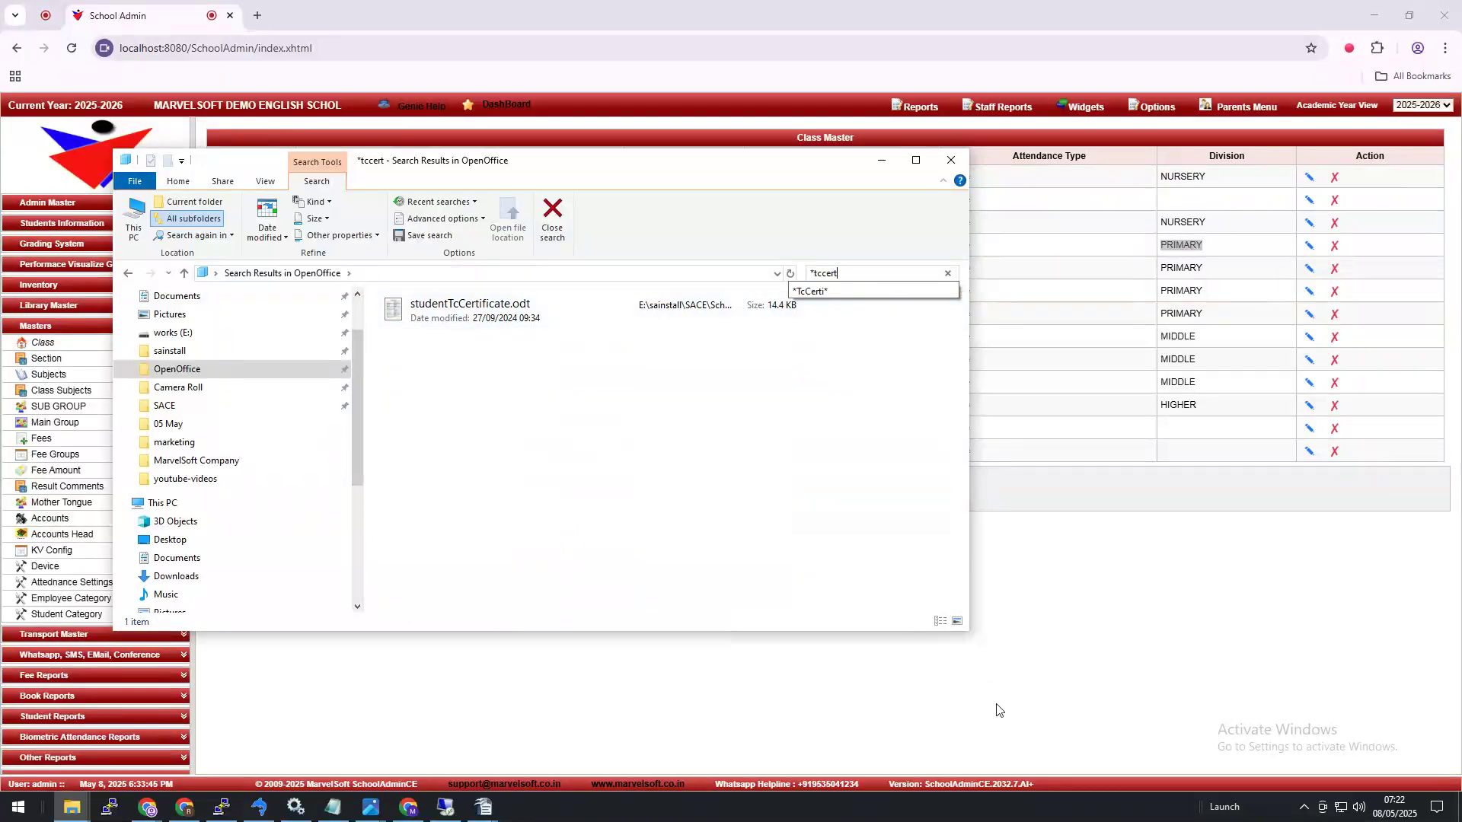
Switch to the image viewer and view tc-topics.png and the transfercertificae video.png overview of certificate formats
{"action": "left_click", "coordinate": [371, 807]}
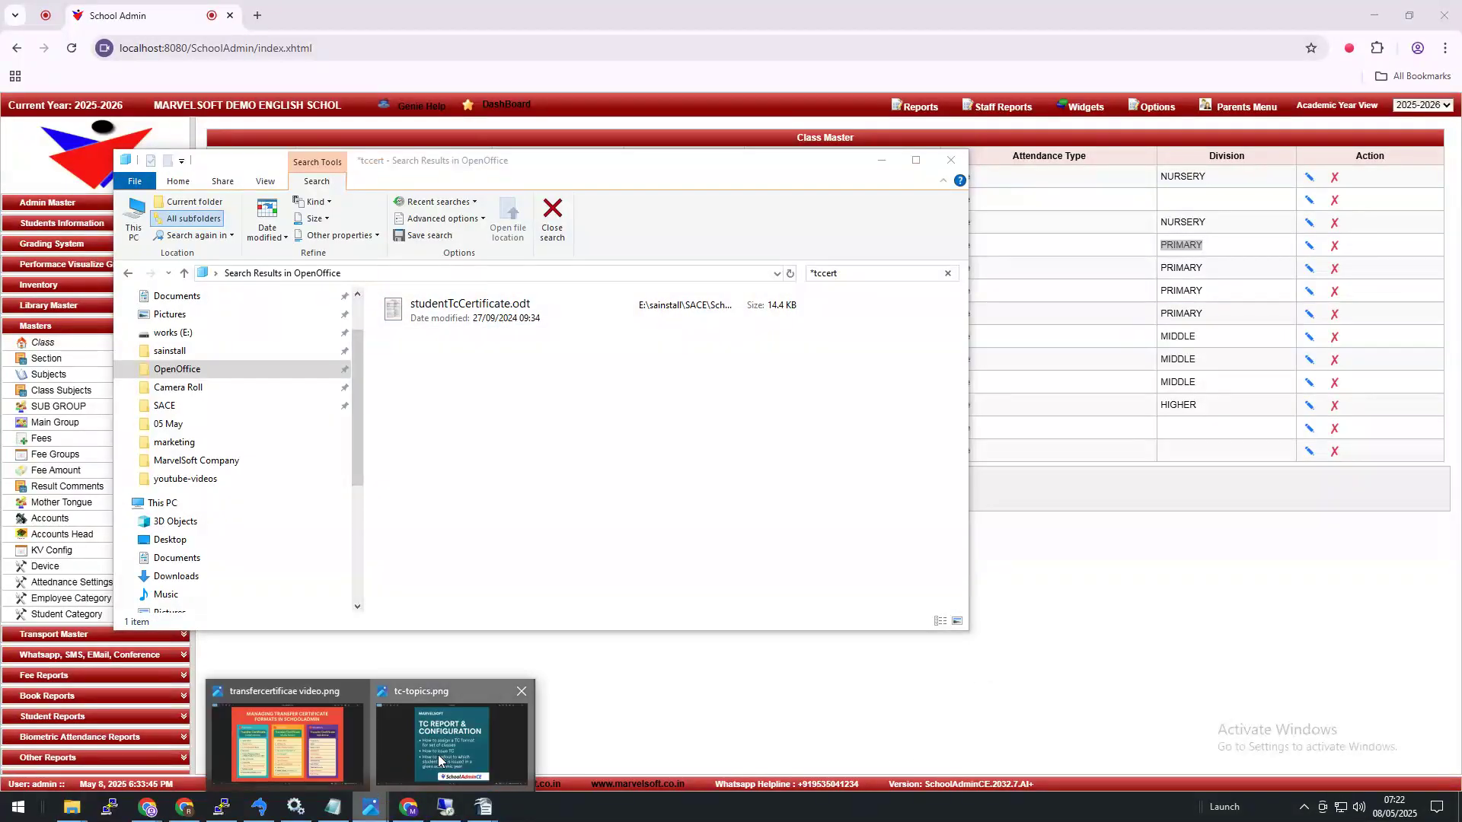
{"action": "left_click", "coordinate": [438, 757]}
{"action": "mouse_move", "coordinate": [373, 807]}
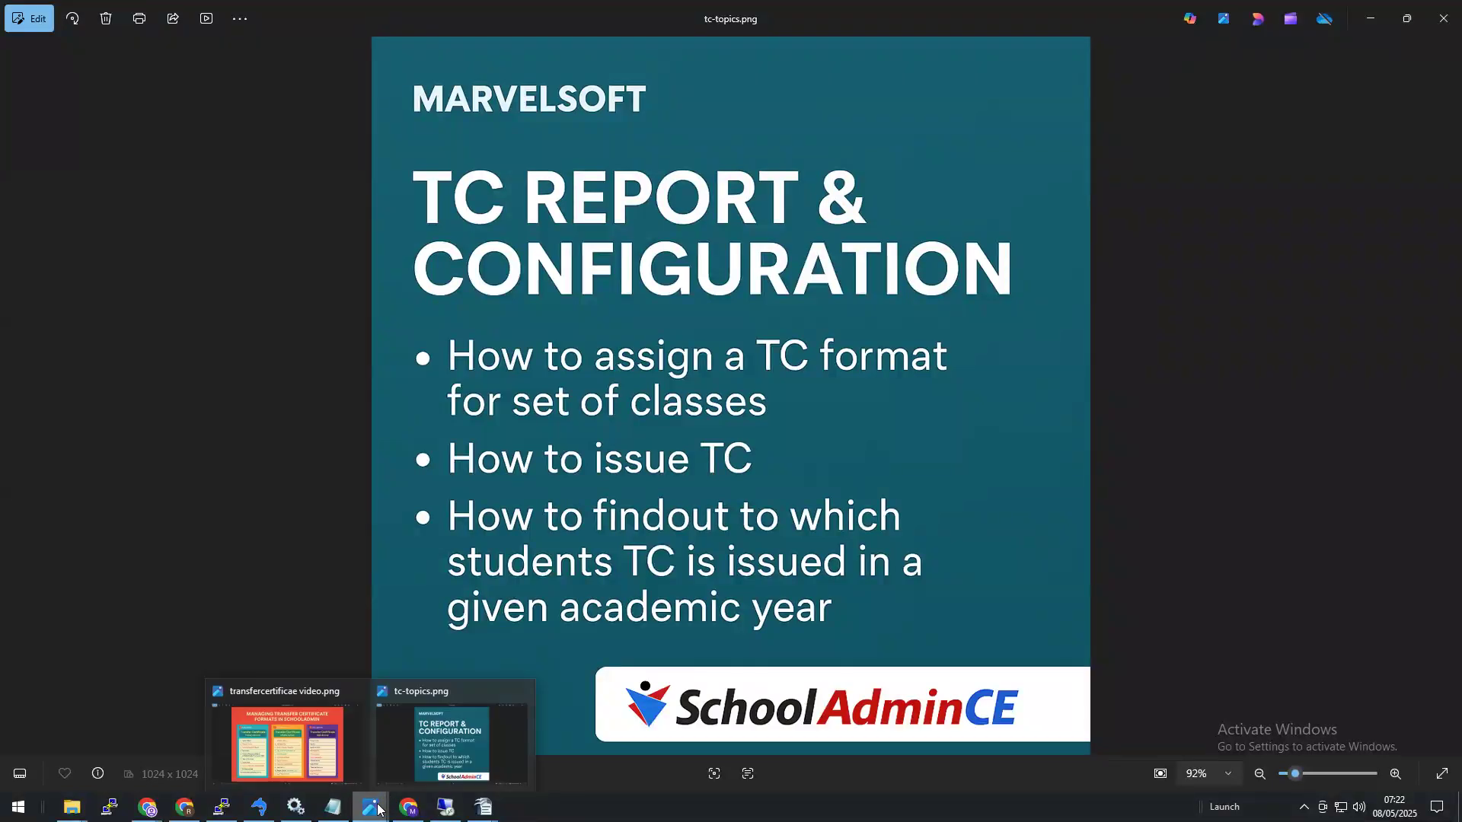
{"action": "left_click", "coordinate": [330, 773]}
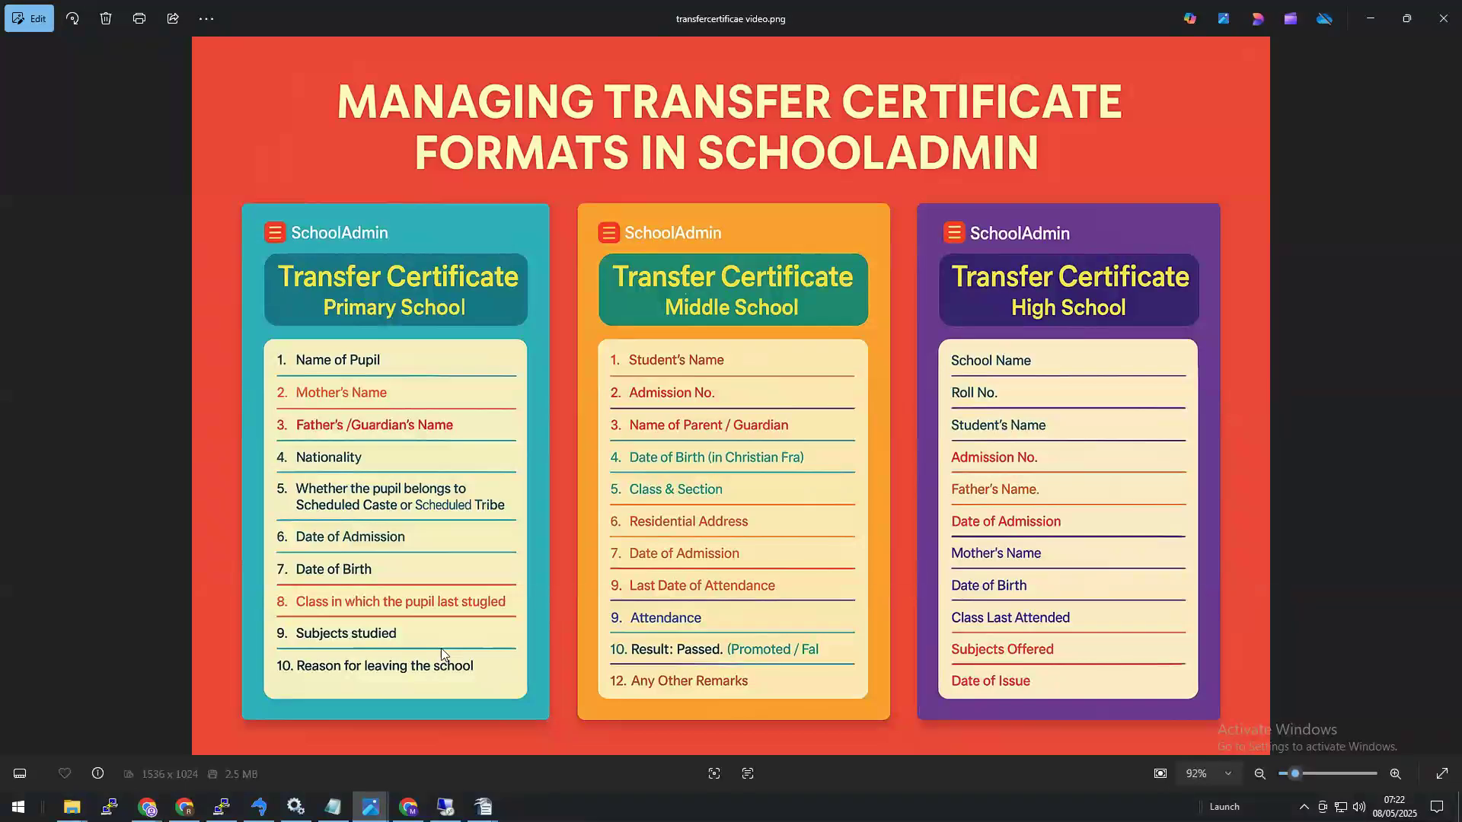